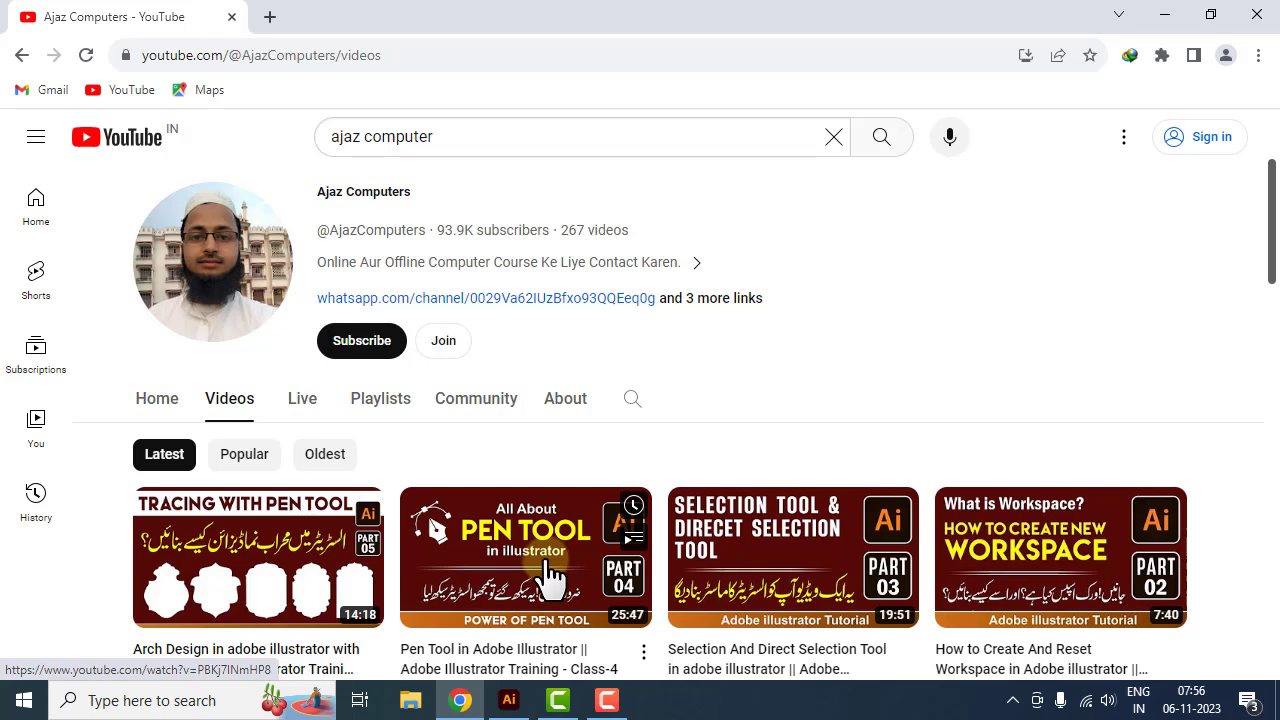
# Switch to Illustrator and place a point text object in the upper part of the artboard with a 48 pt font size.
pyautogui.scroll(2, 548, 575)
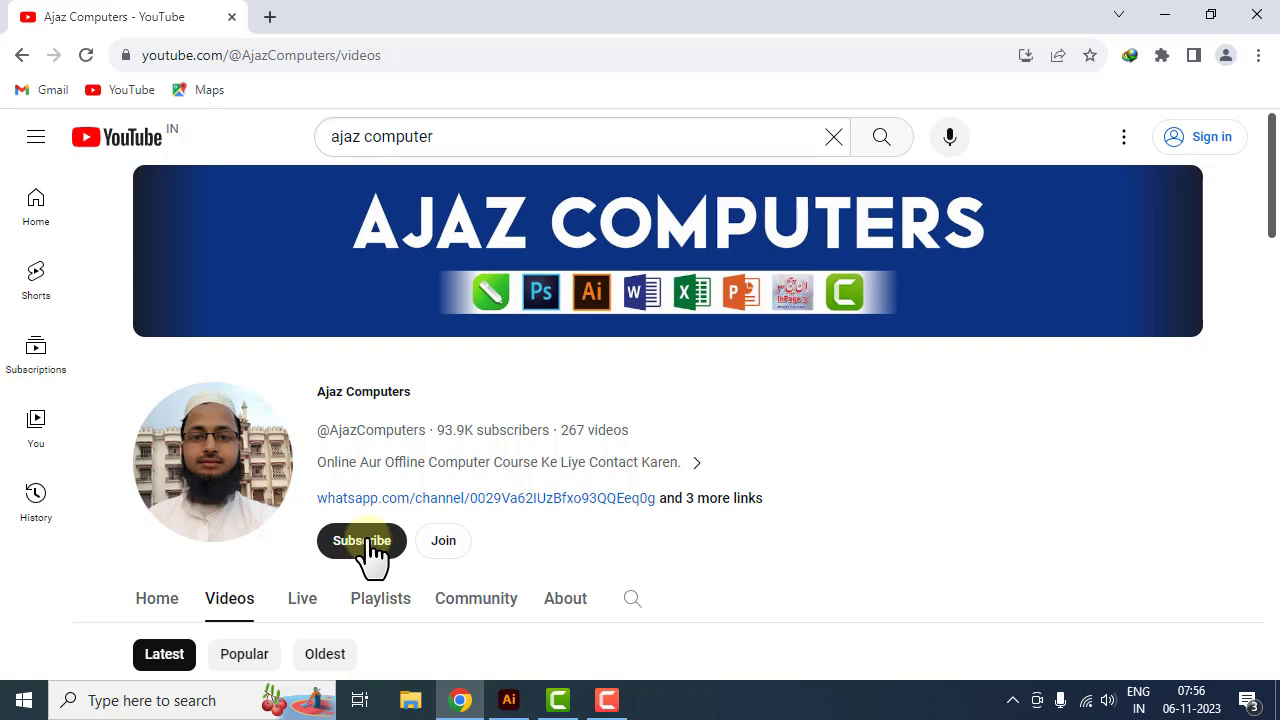
pyautogui.click(509, 700)
pyautogui.press('t')
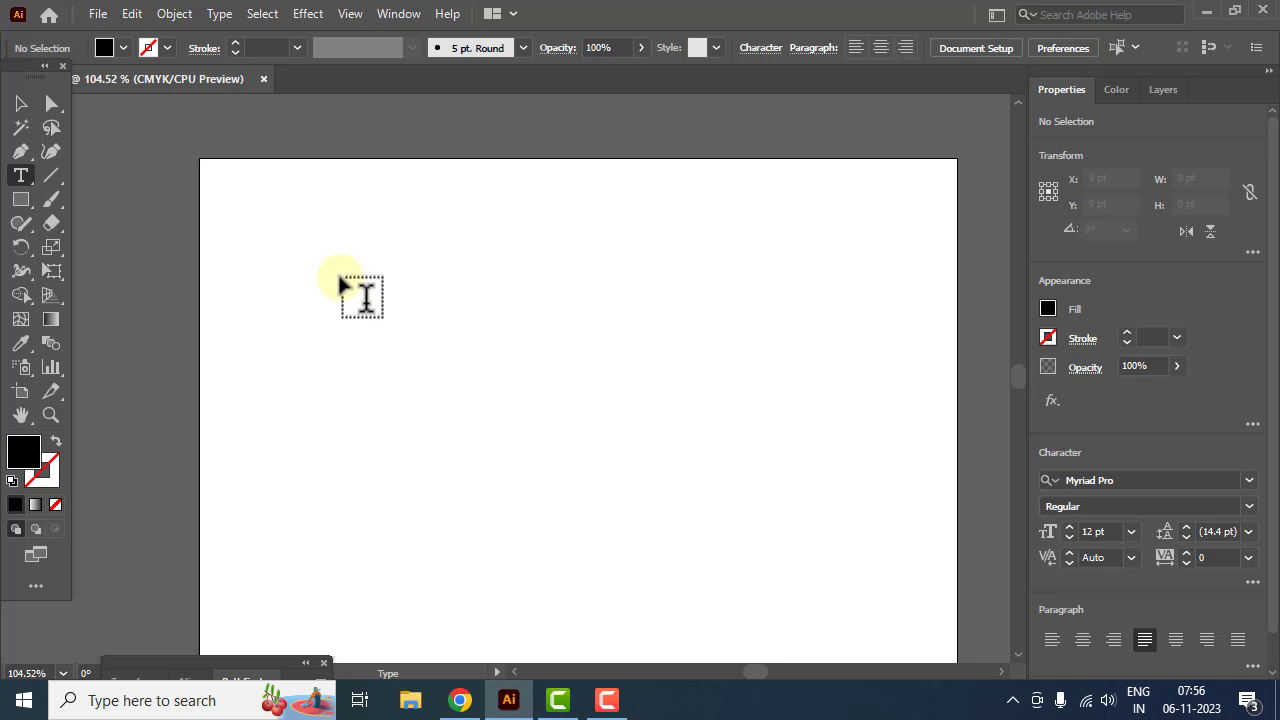
pyautogui.click(378, 279)
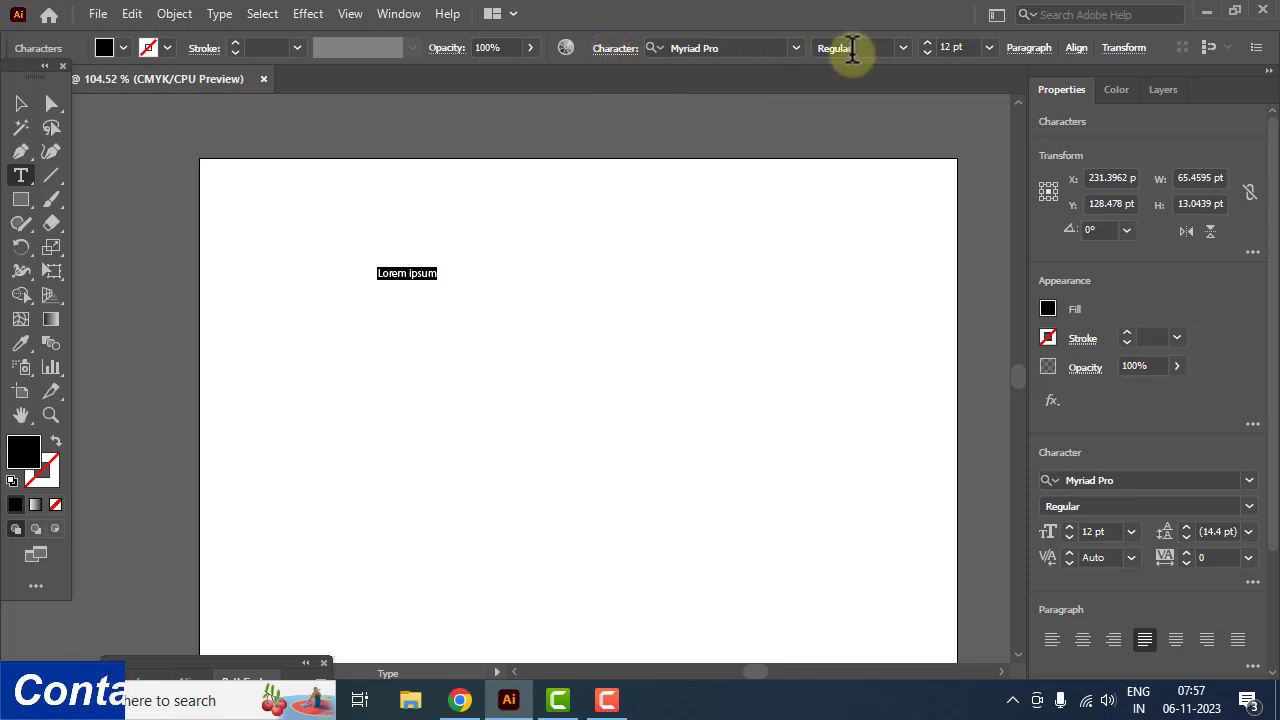
pyautogui.click(988, 48)
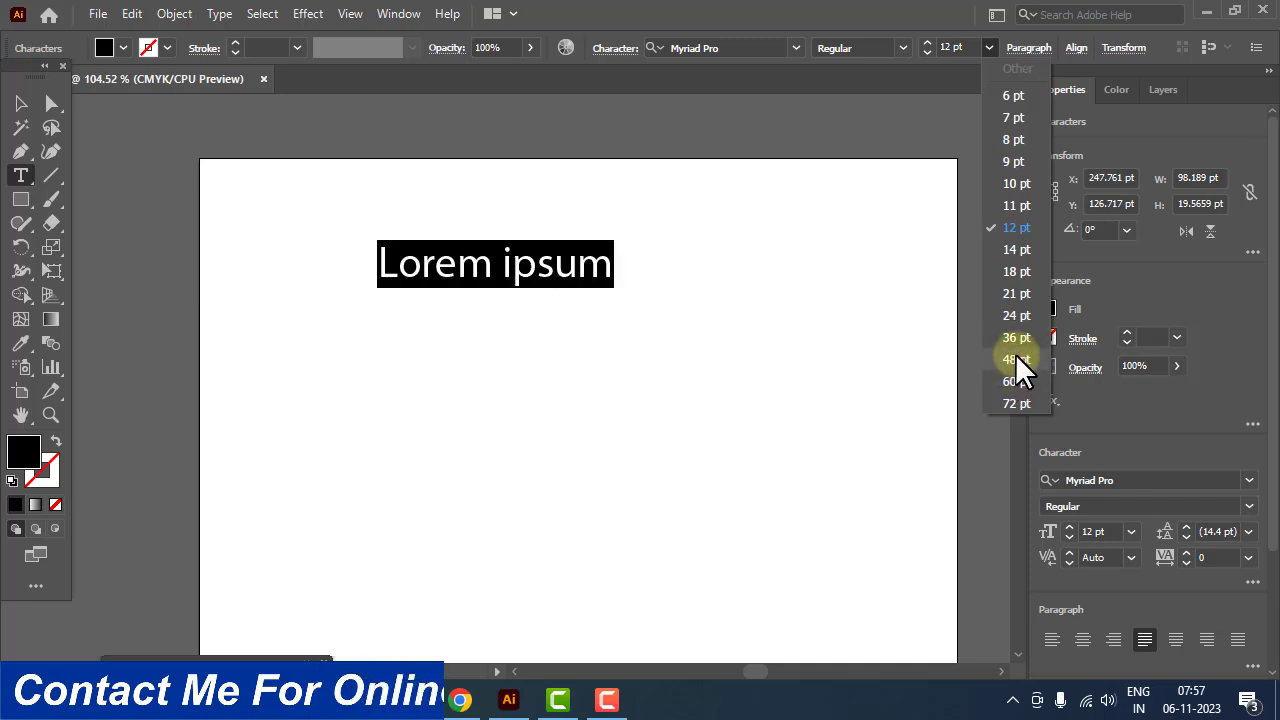
pyautogui.click(1016, 359)
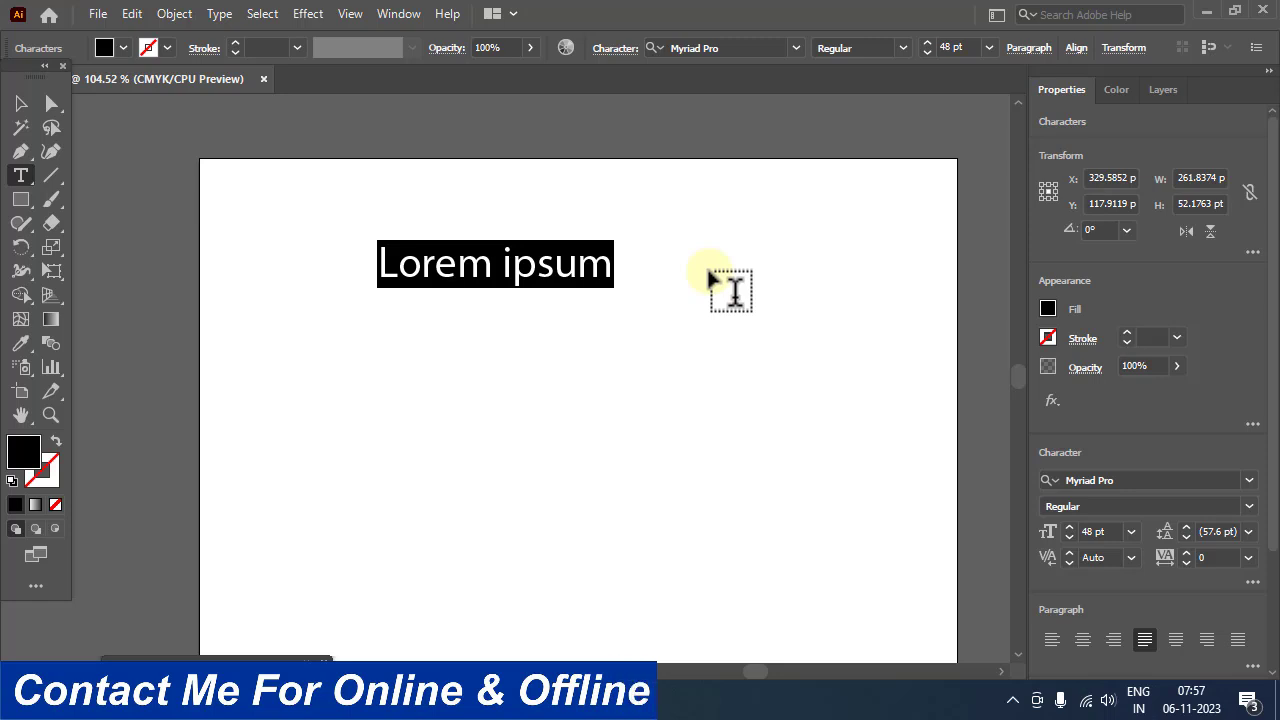
# Enter "ajaz computer center" and the center's address on two further lines, all in lowercase, and move the text block slightly left and down.
pyautogui.write('ajaz computer center')
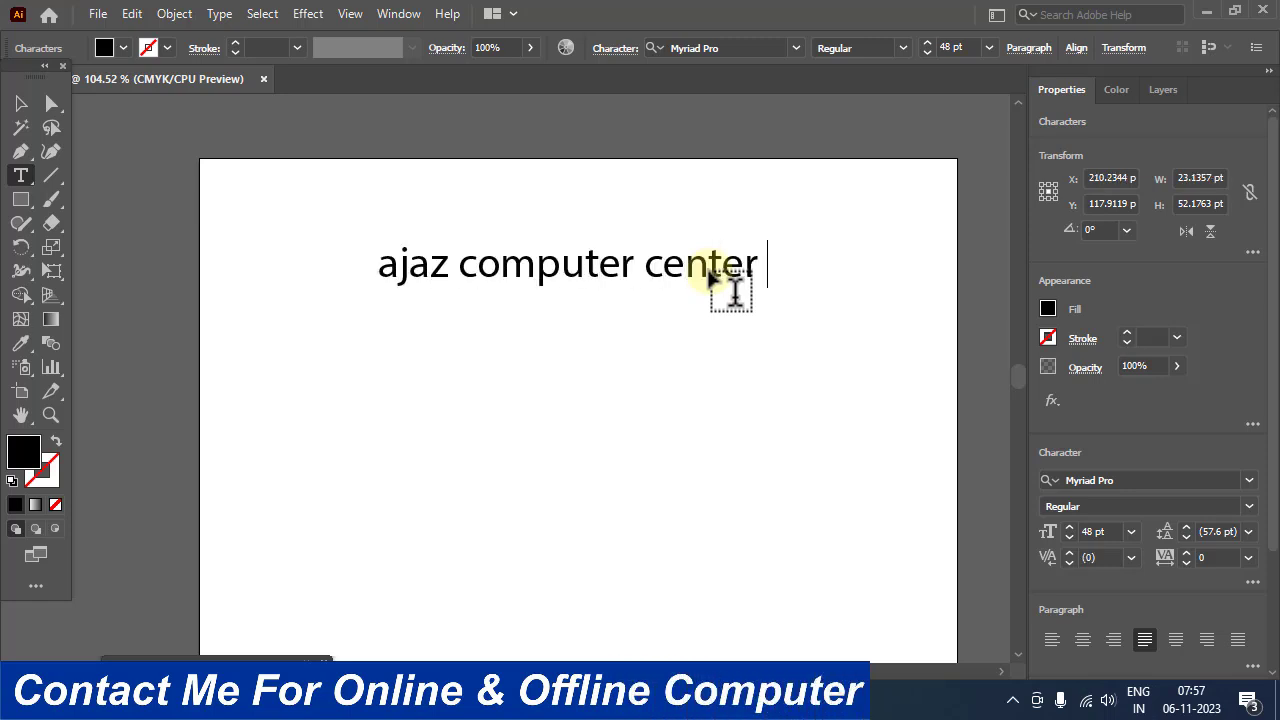
pyautogui.write('near darul uloom waqf deoband dist. saharanpur uttar pradesh')
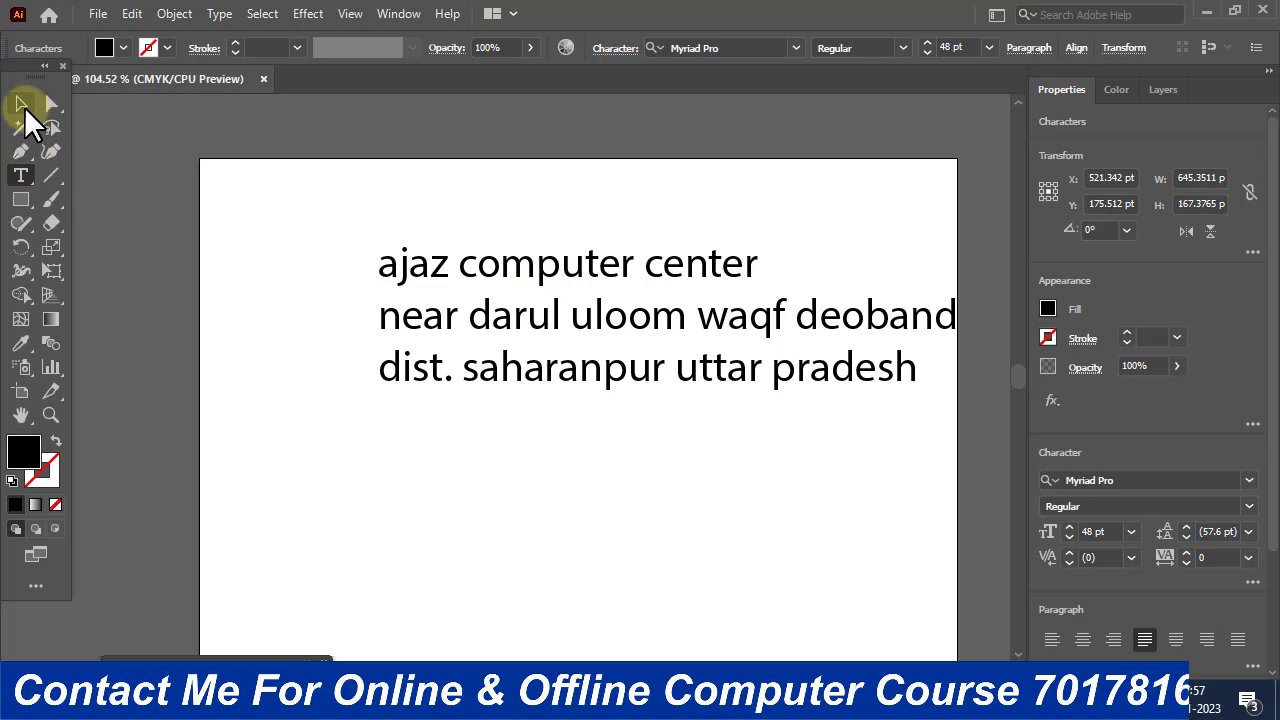
pyautogui.click(23, 105)
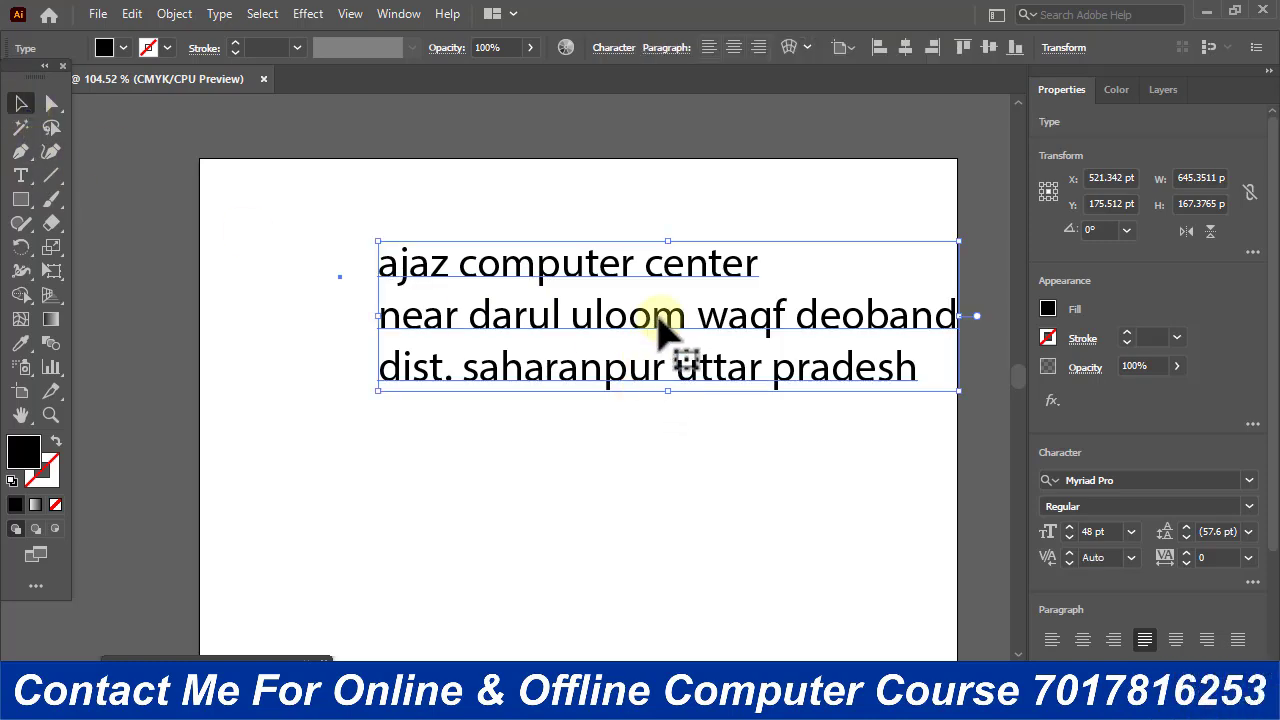
pyautogui.moveTo(660, 330); pyautogui.dragTo(604, 339)
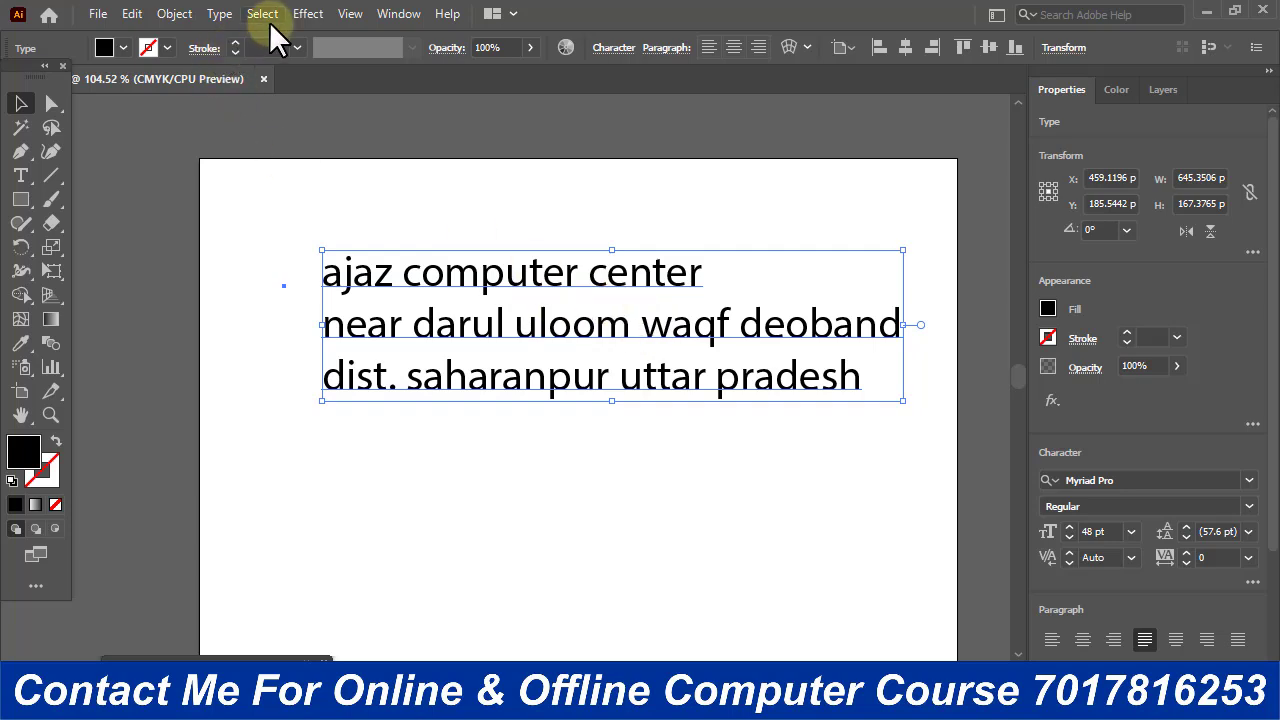
# Change the text block's case to UPPERCASE and move it slightly down and to the left on the artboard.
pyautogui.click(220, 14)
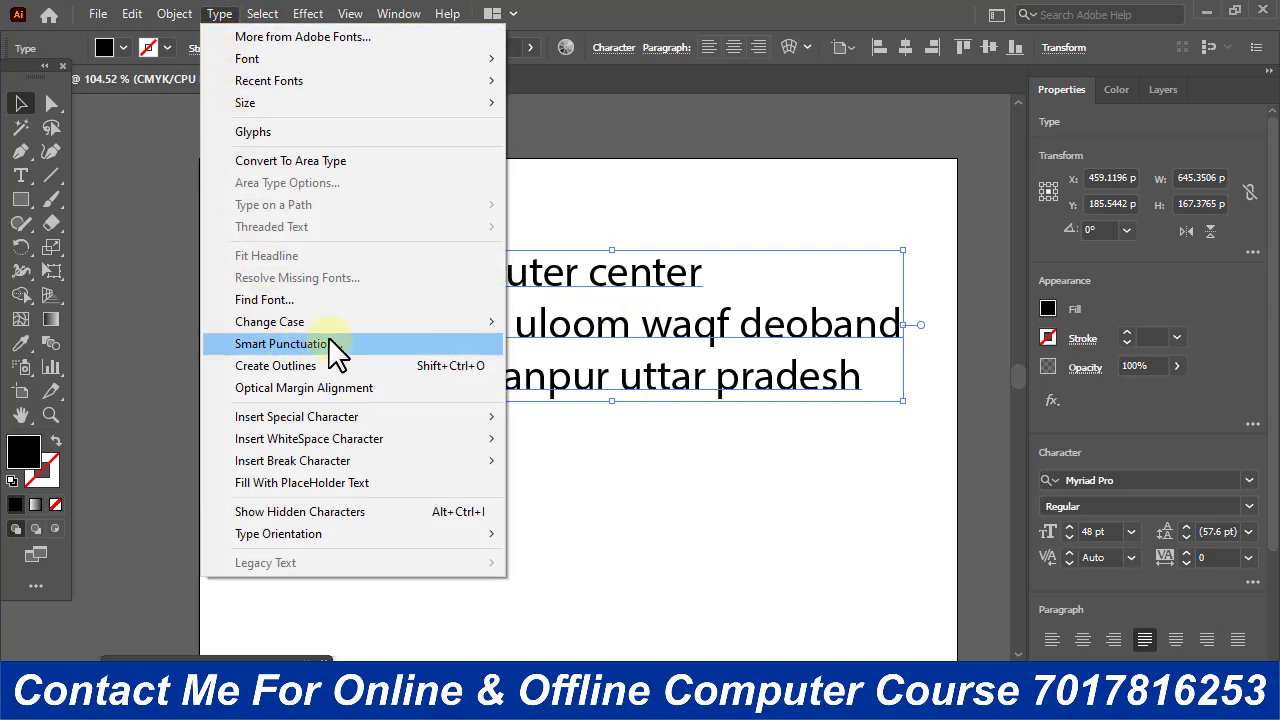
pyautogui.moveTo(430, 322)
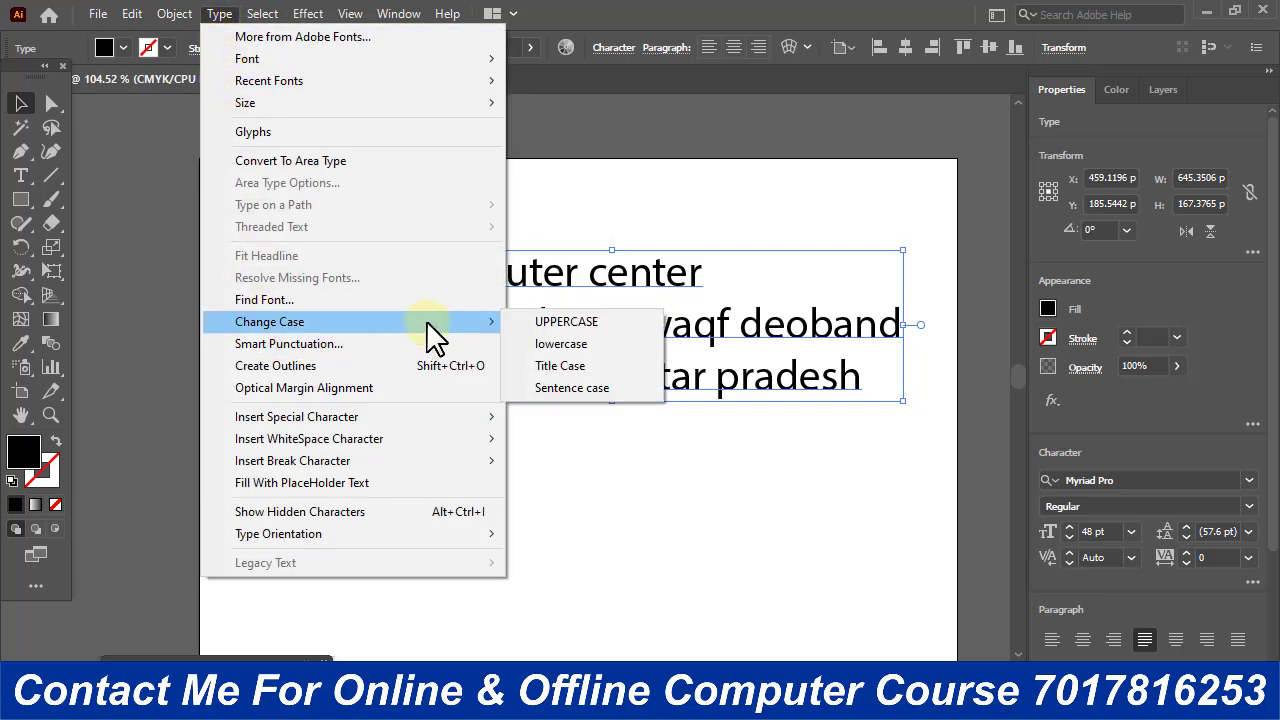
pyautogui.click(570, 330)
pyautogui.moveTo(598, 335); pyautogui.dragTo(563, 362)
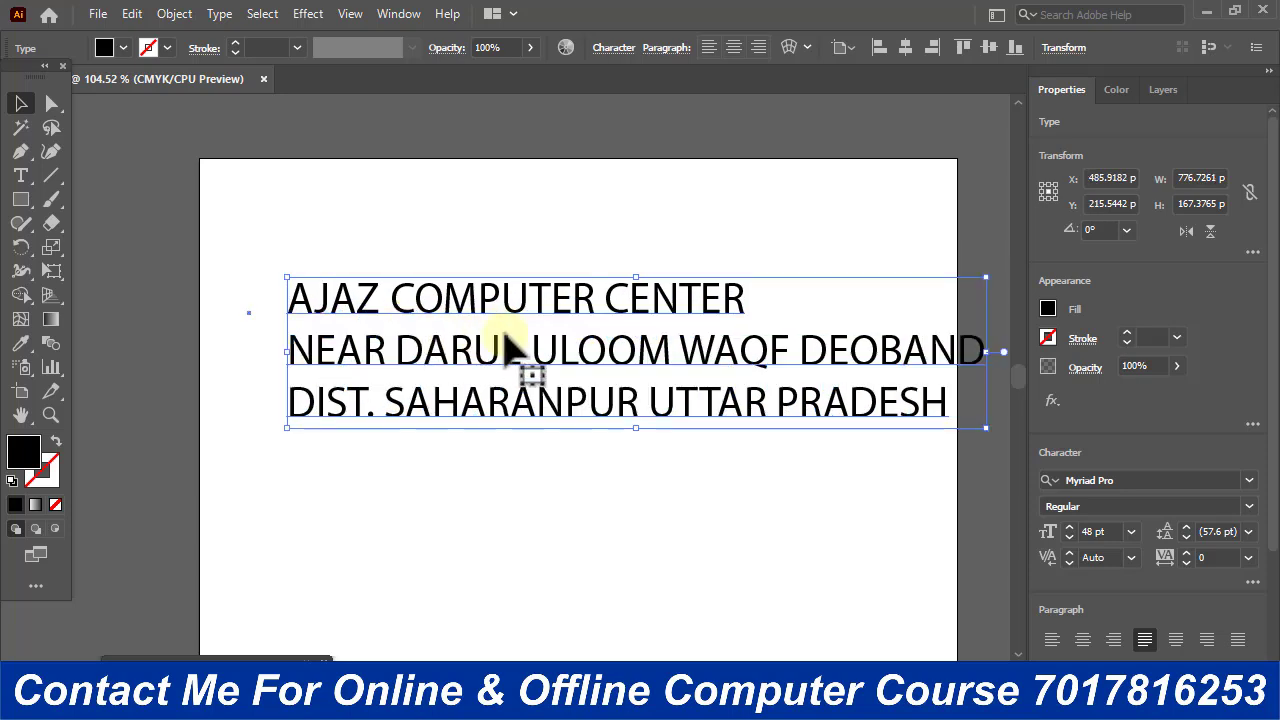
# Convert the whole text block to lowercase, and follow that with a conversion to Title Case.
pyautogui.click(221, 16)
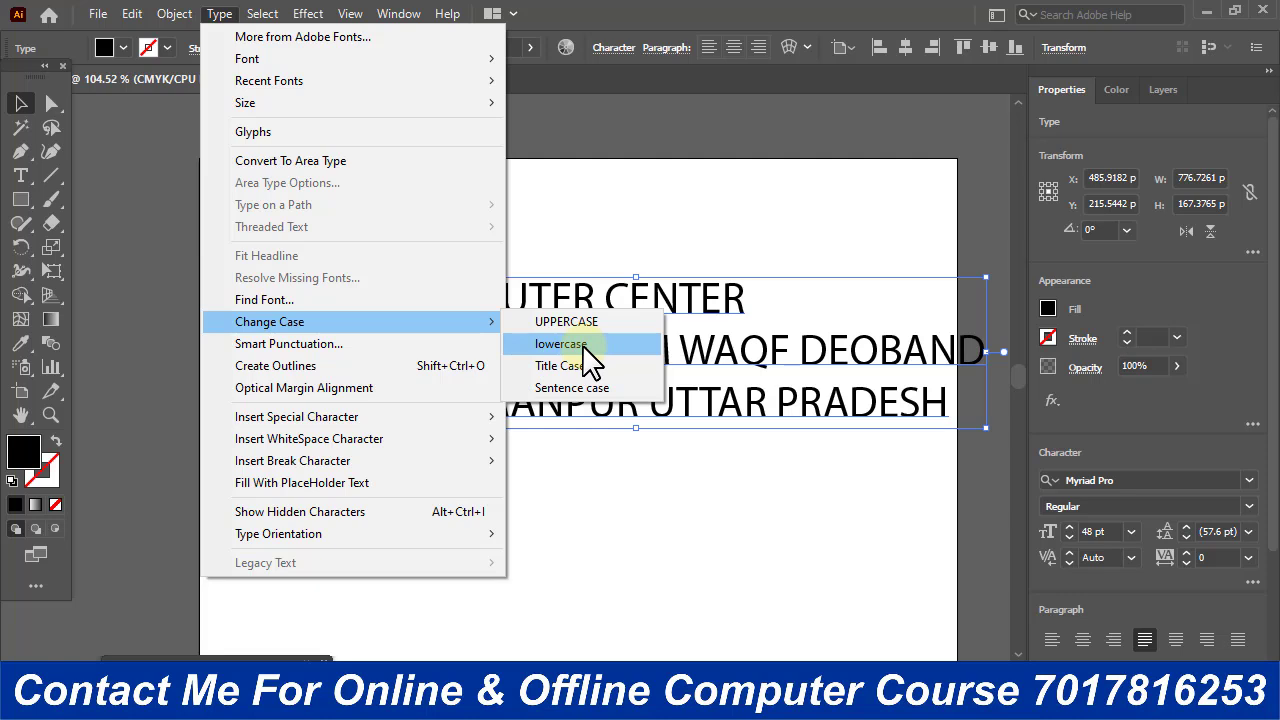
pyautogui.click(565, 345)
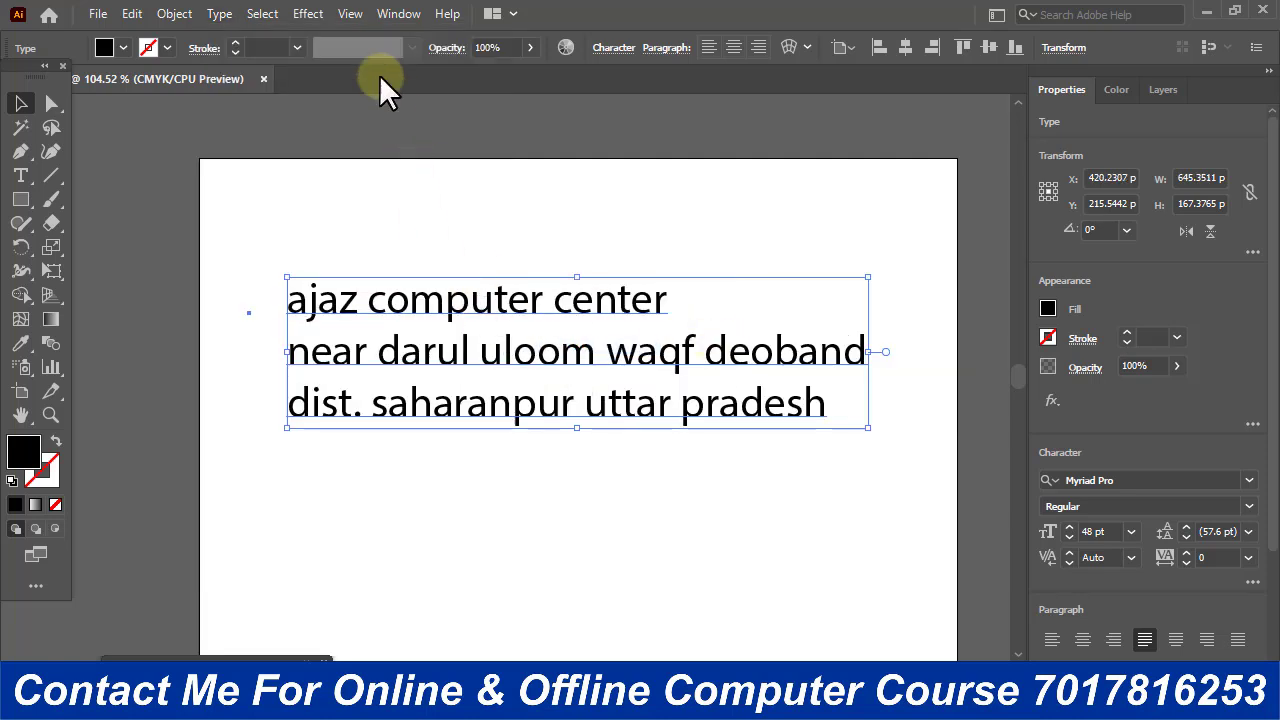
pyautogui.click(222, 14)
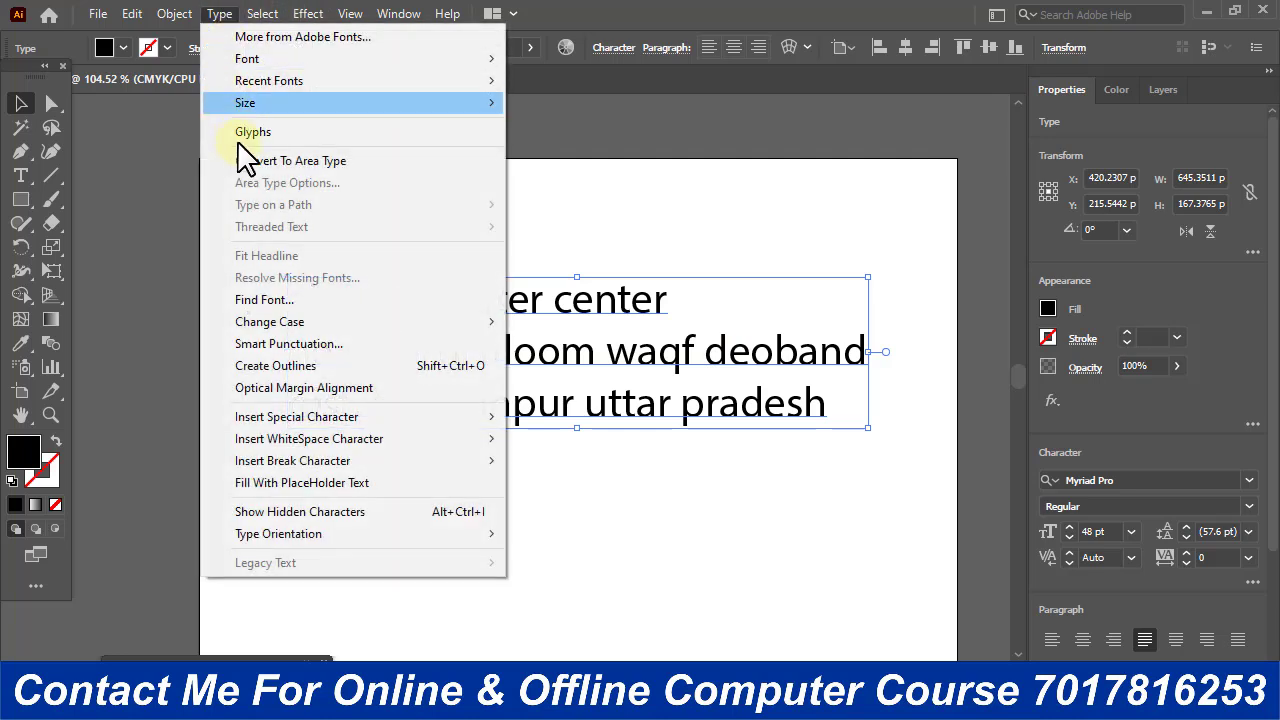
pyautogui.moveTo(330, 340)
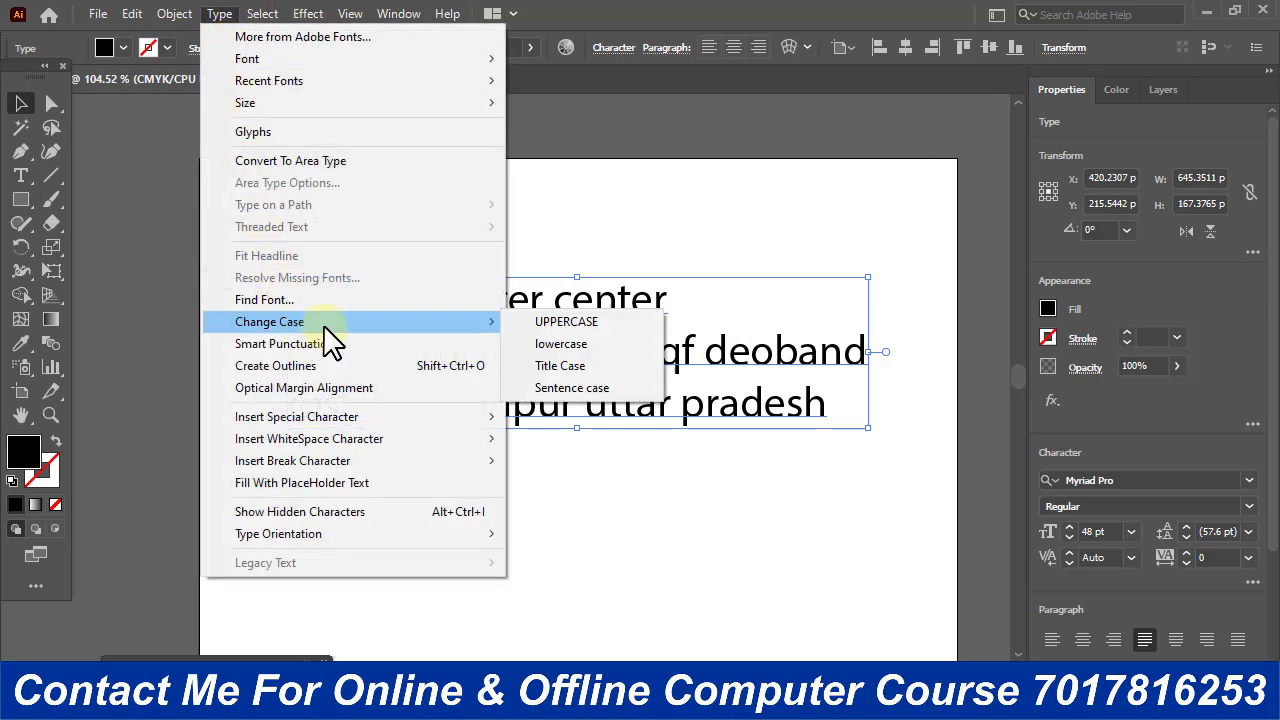
pyautogui.click(562, 366)
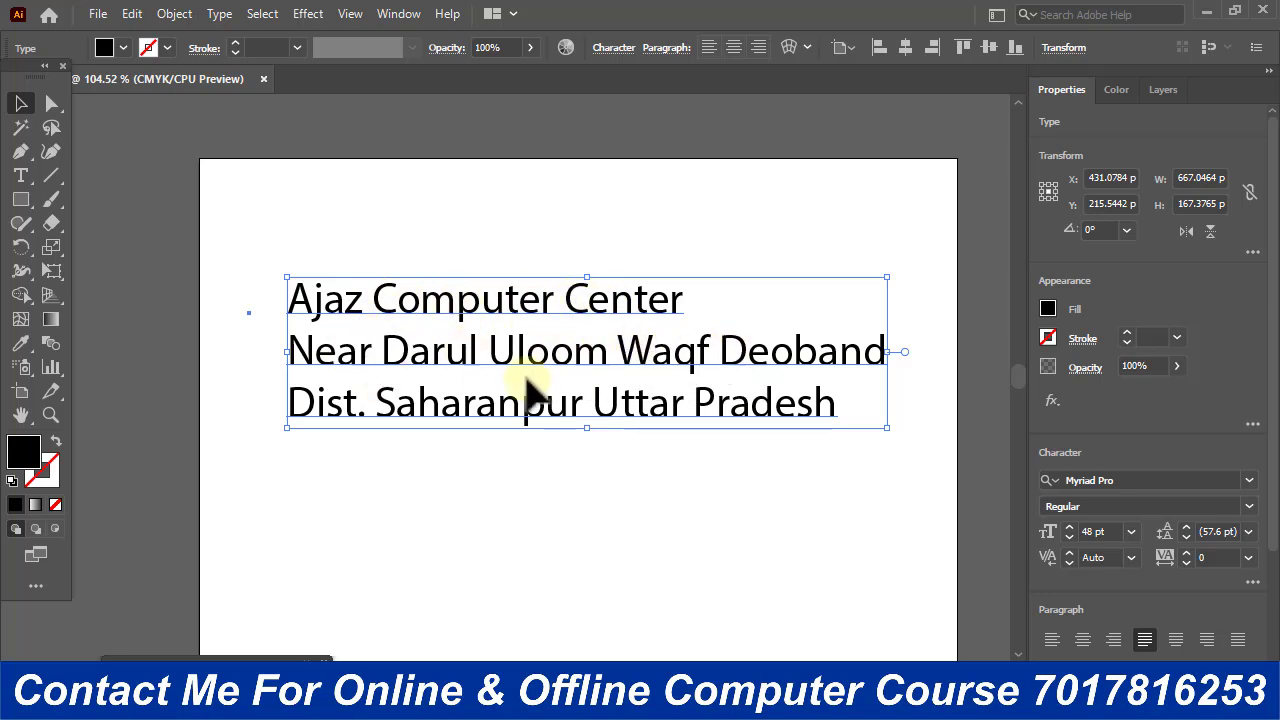
# Change the case of the three-line text block to Sentence case.
pyautogui.click(219, 13)
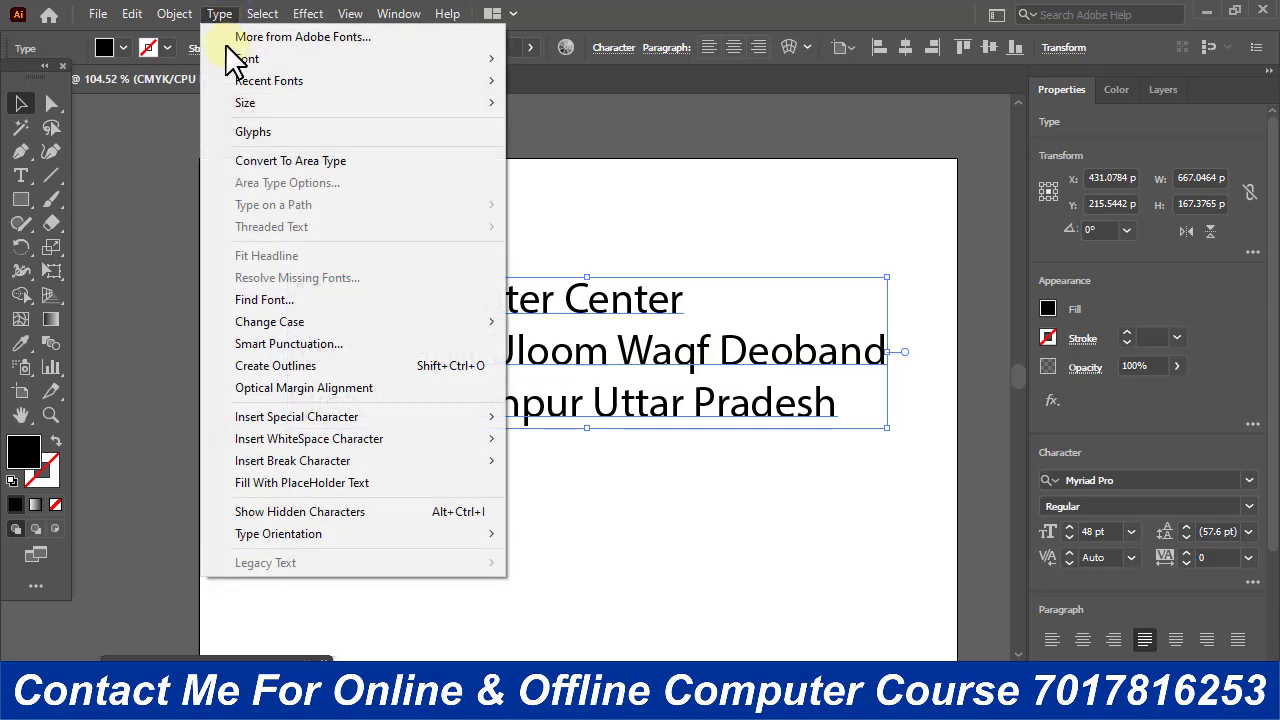
pyautogui.moveTo(420, 322)
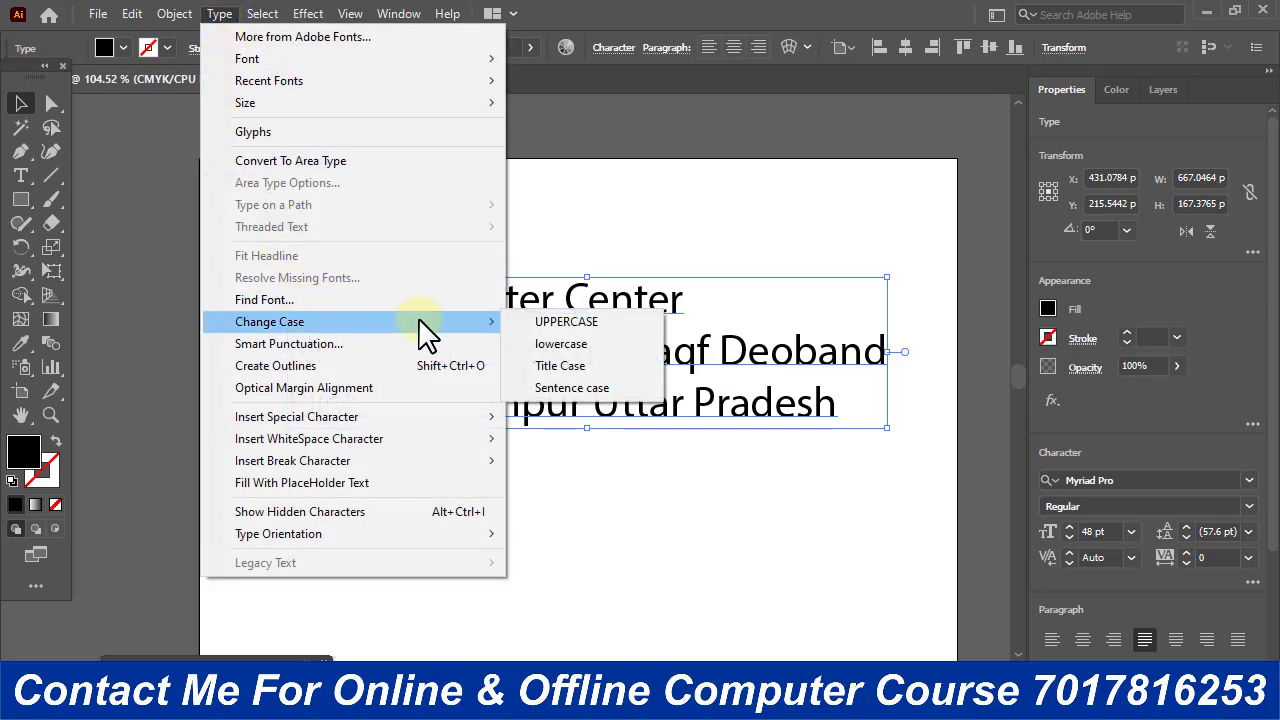
pyautogui.click(590, 388)
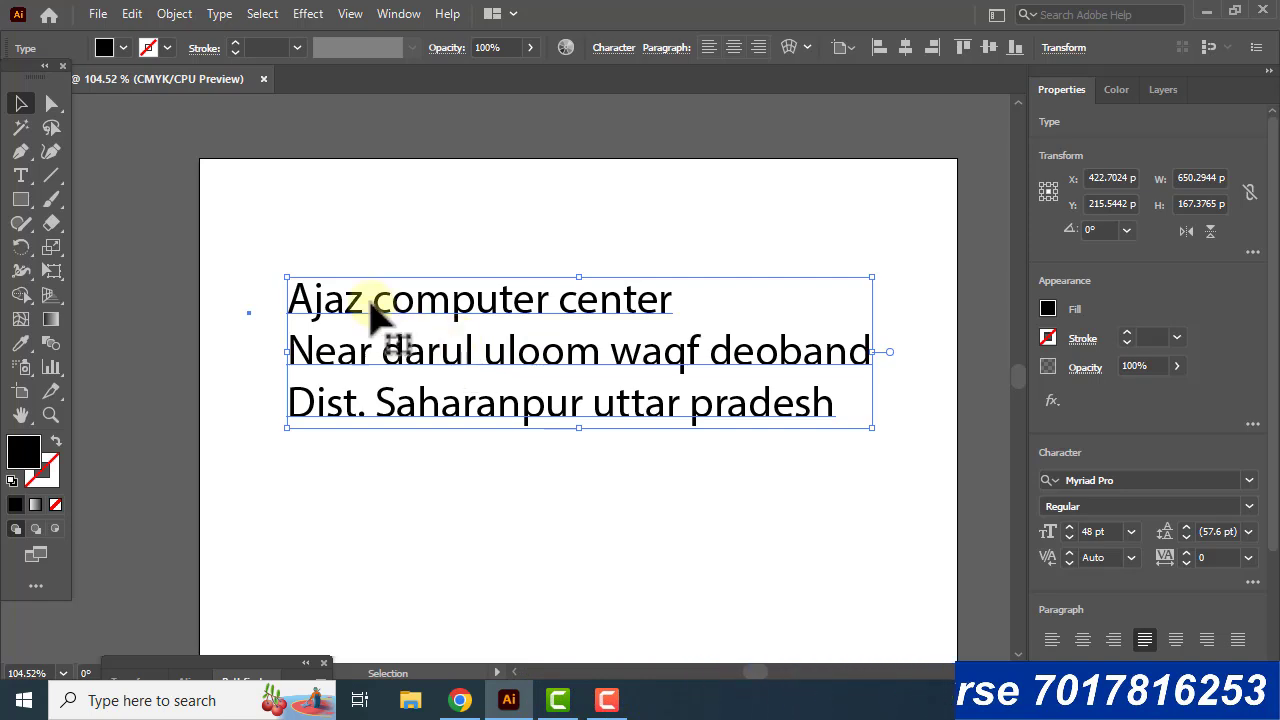
pyautogui.click(219, 16)
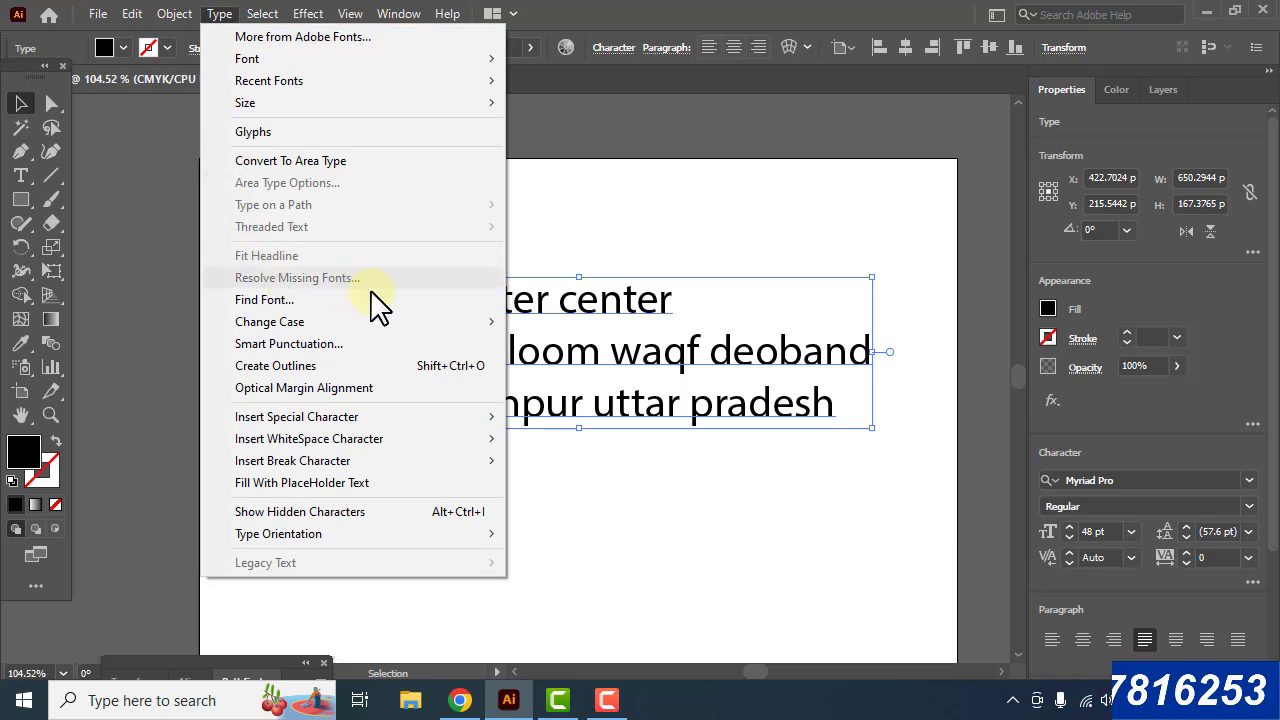
pyautogui.moveTo(414, 322)
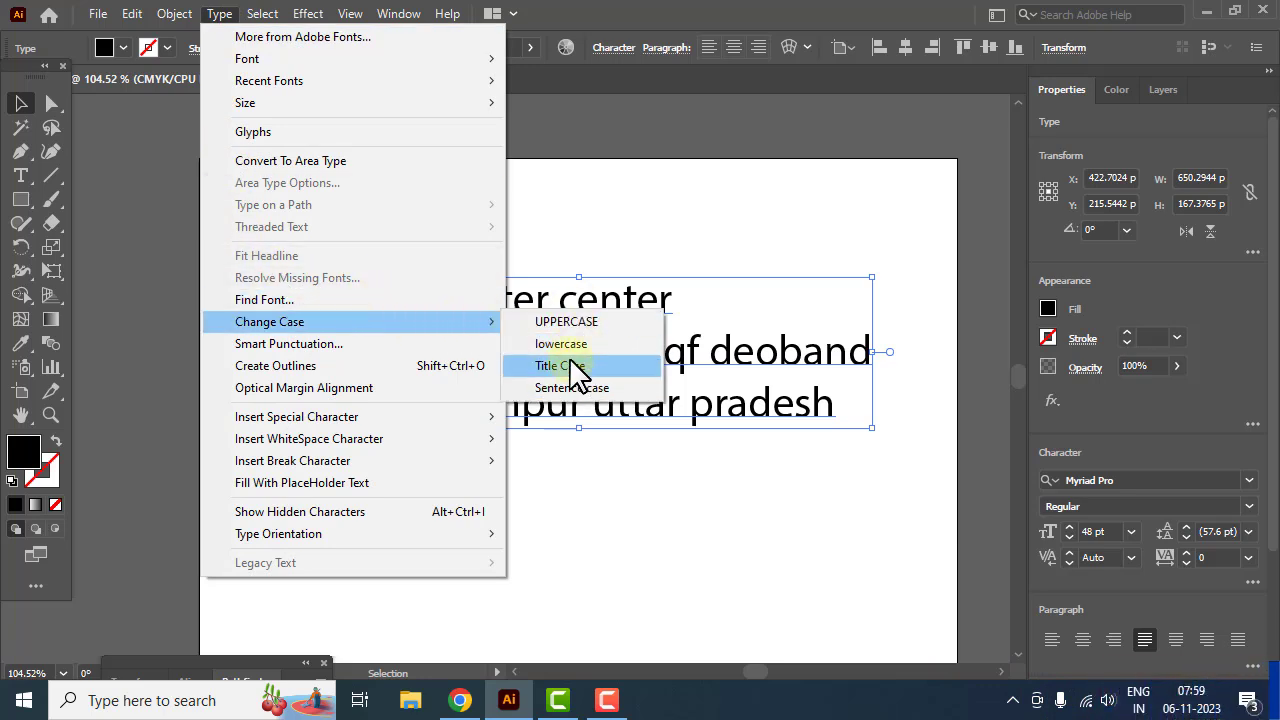
pyautogui.click(566, 366)
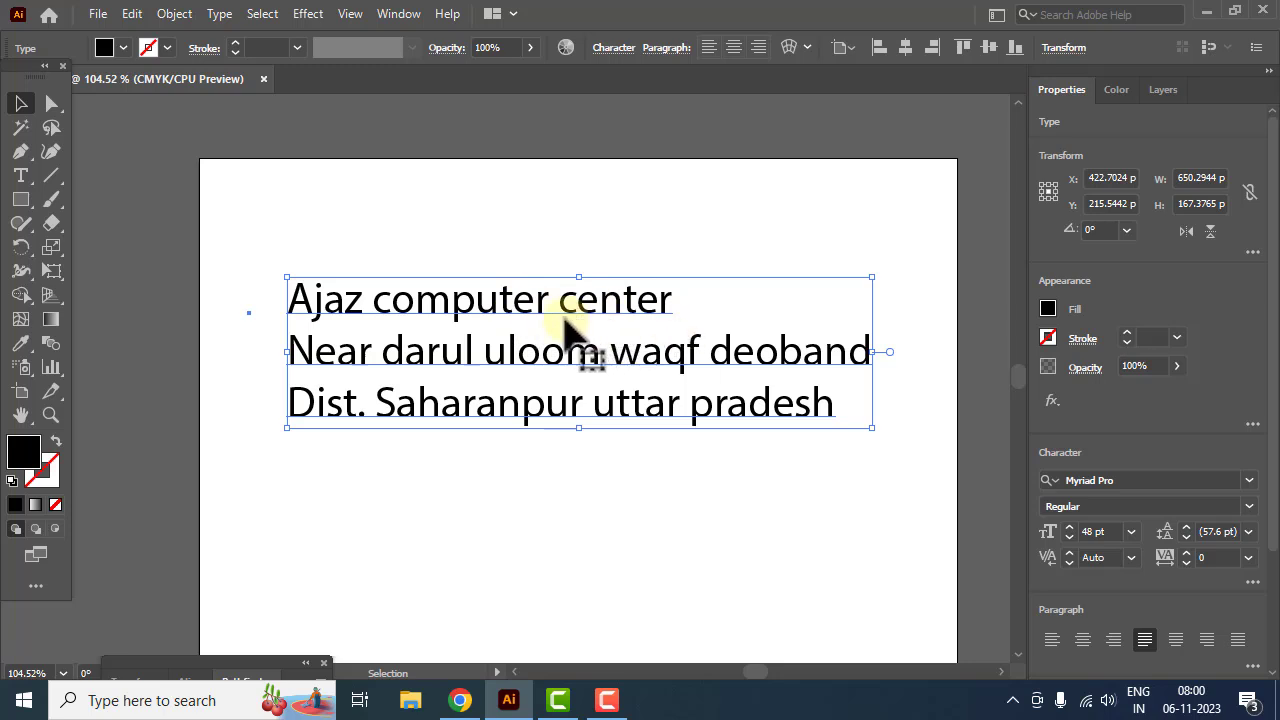
# Select all three lines of text with the Type tool and set their font to Times New Roman.
pyautogui.click(20, 178)
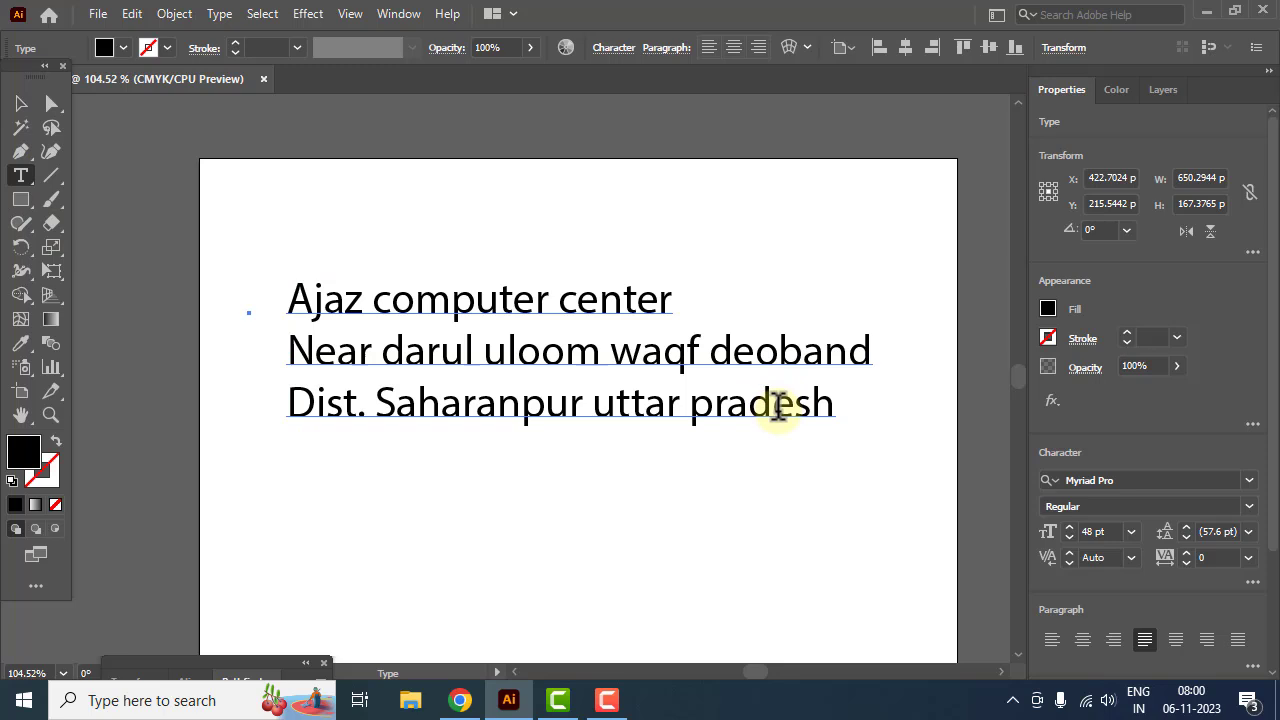
pyautogui.click(771, 402)
pyautogui.moveTo(829, 402); pyautogui.dragTo(287, 297)
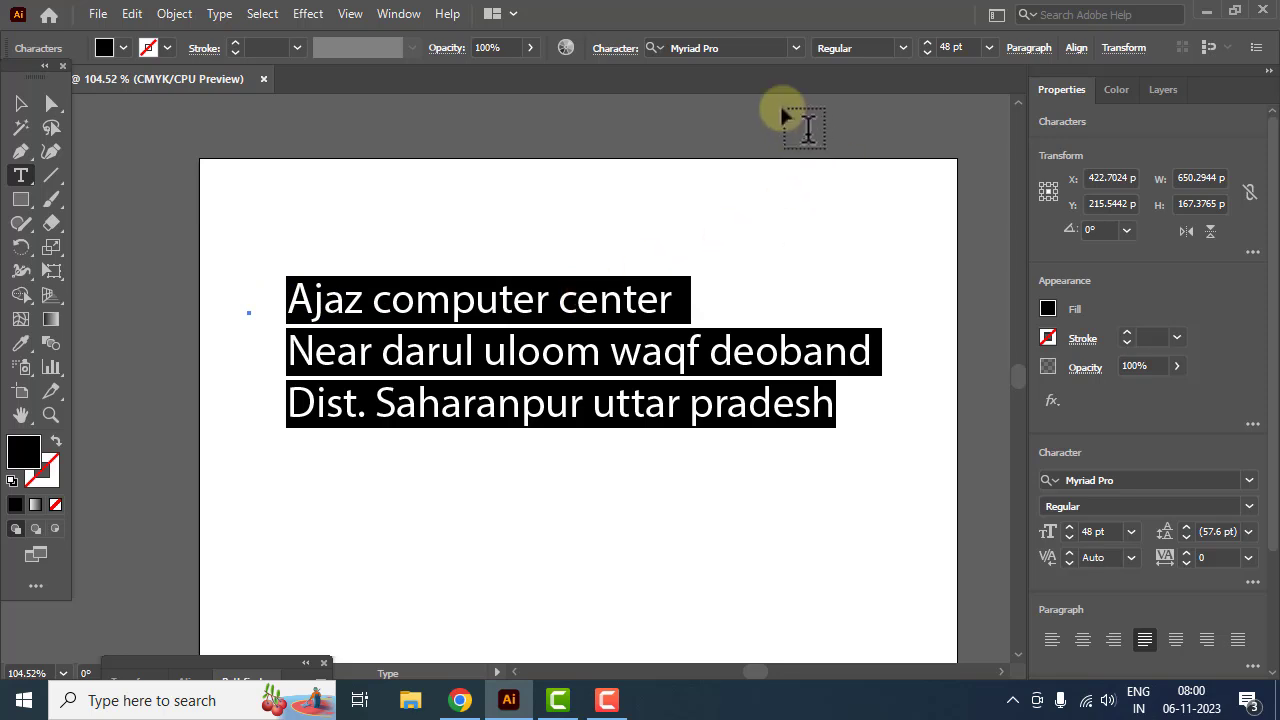
pyautogui.click(795, 48)
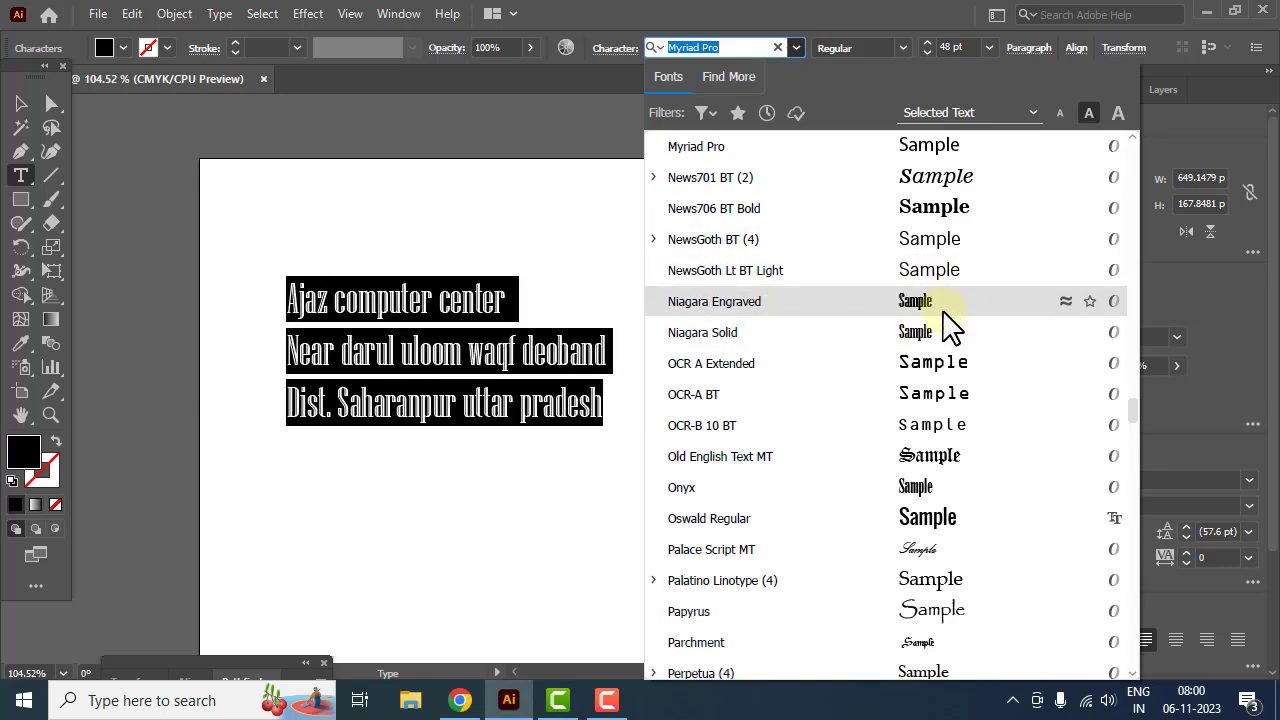
pyautogui.scroll(20, 948, 322)
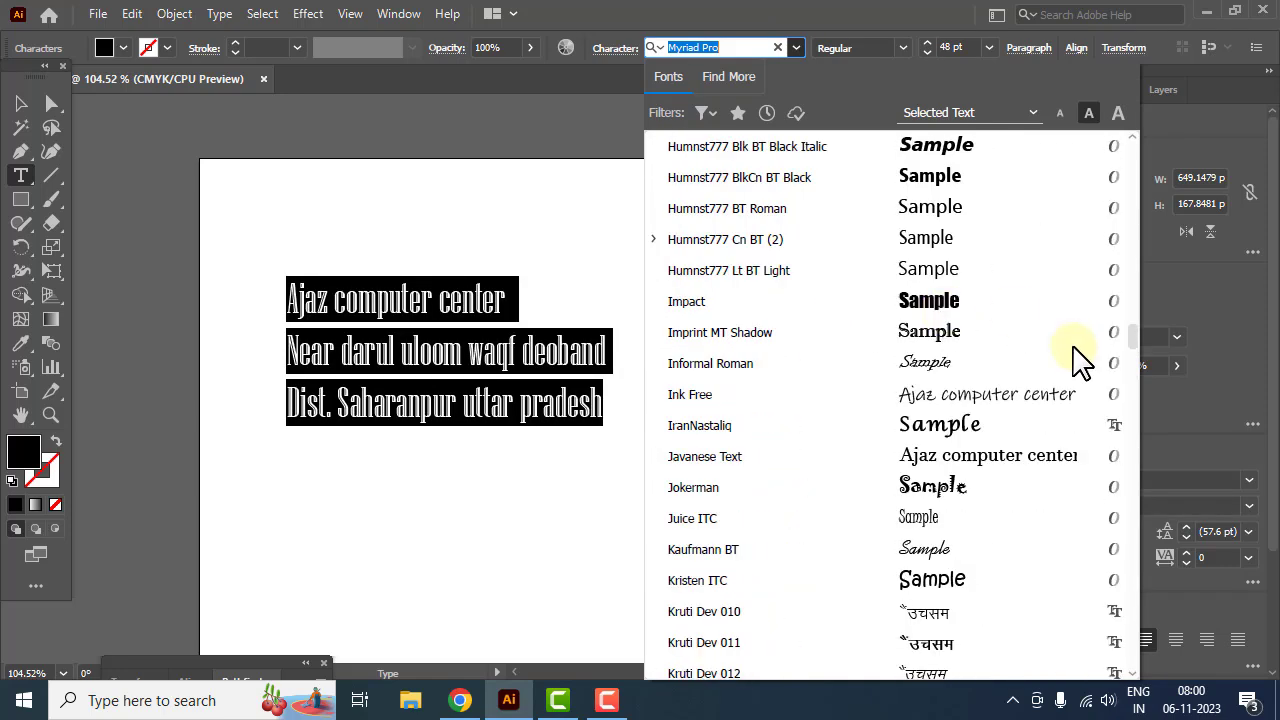
pyautogui.moveTo(1133, 340); pyautogui.dragTo(1133, 115)
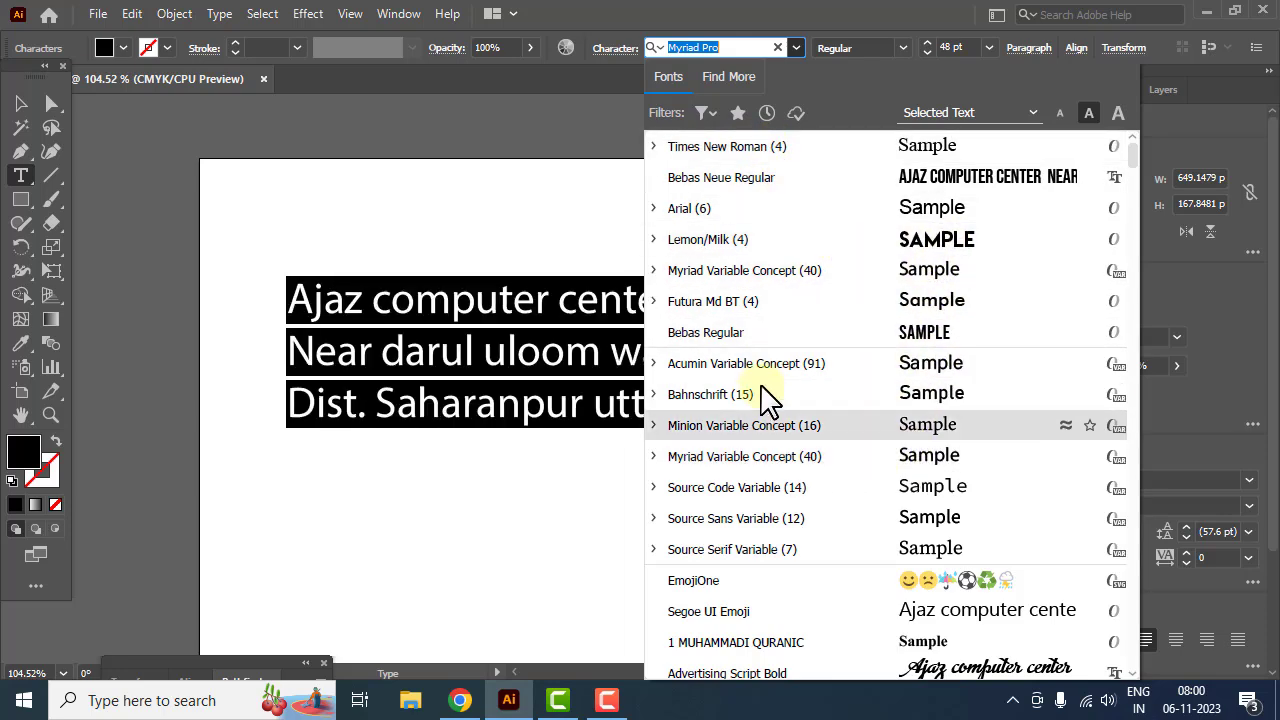
pyautogui.click(780, 160)
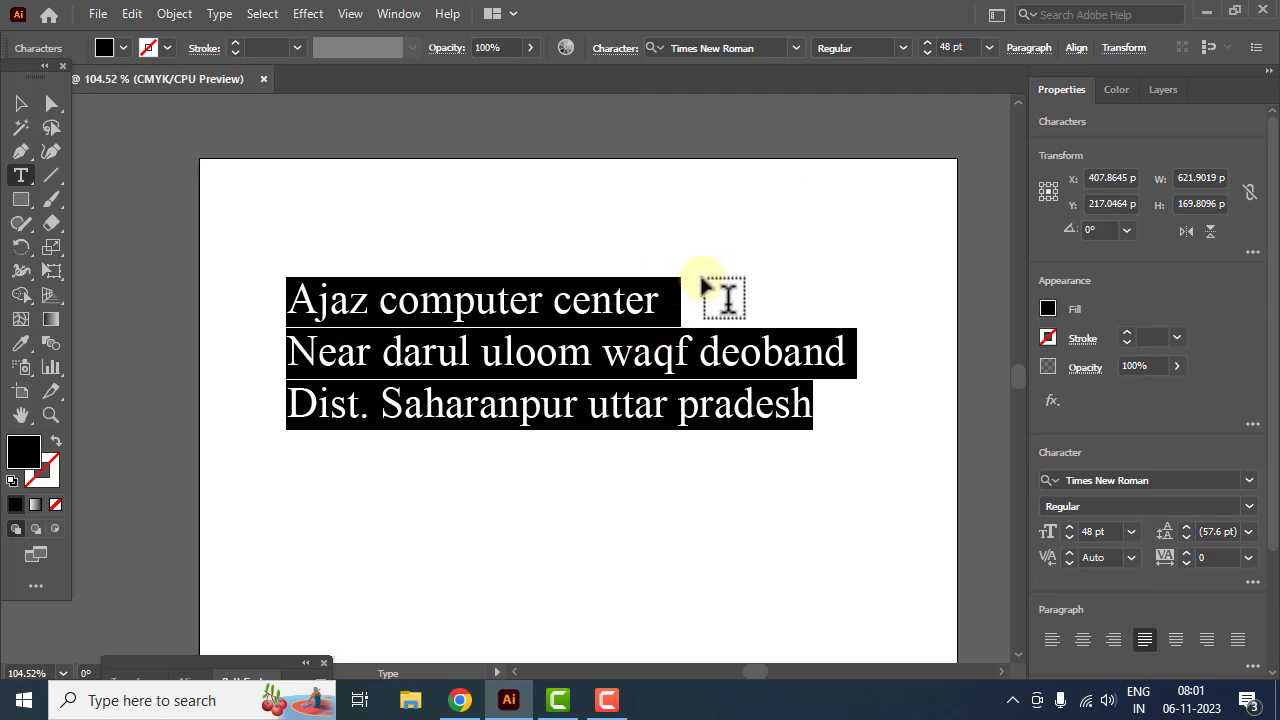
# Preview the Bold Italic style on the selected lines without applying it, and set their font size to 36 pt.
pyautogui.click(903, 47)
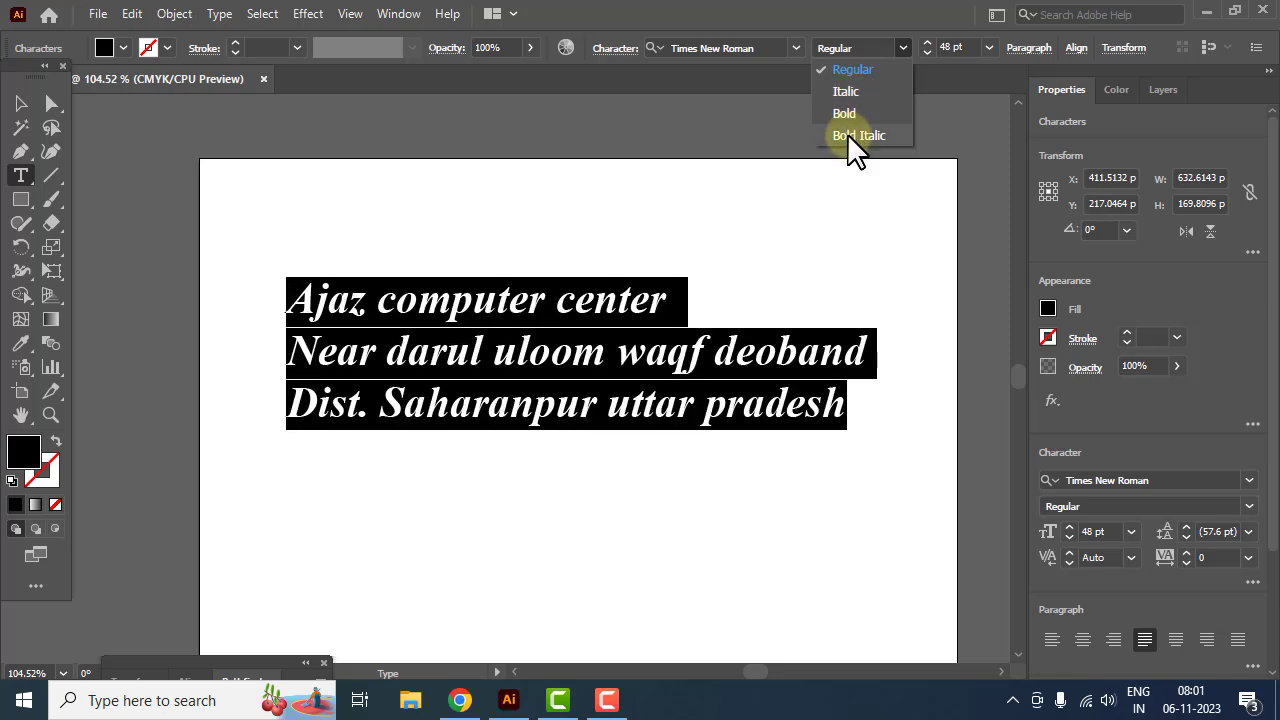
pyautogui.press('Escape')
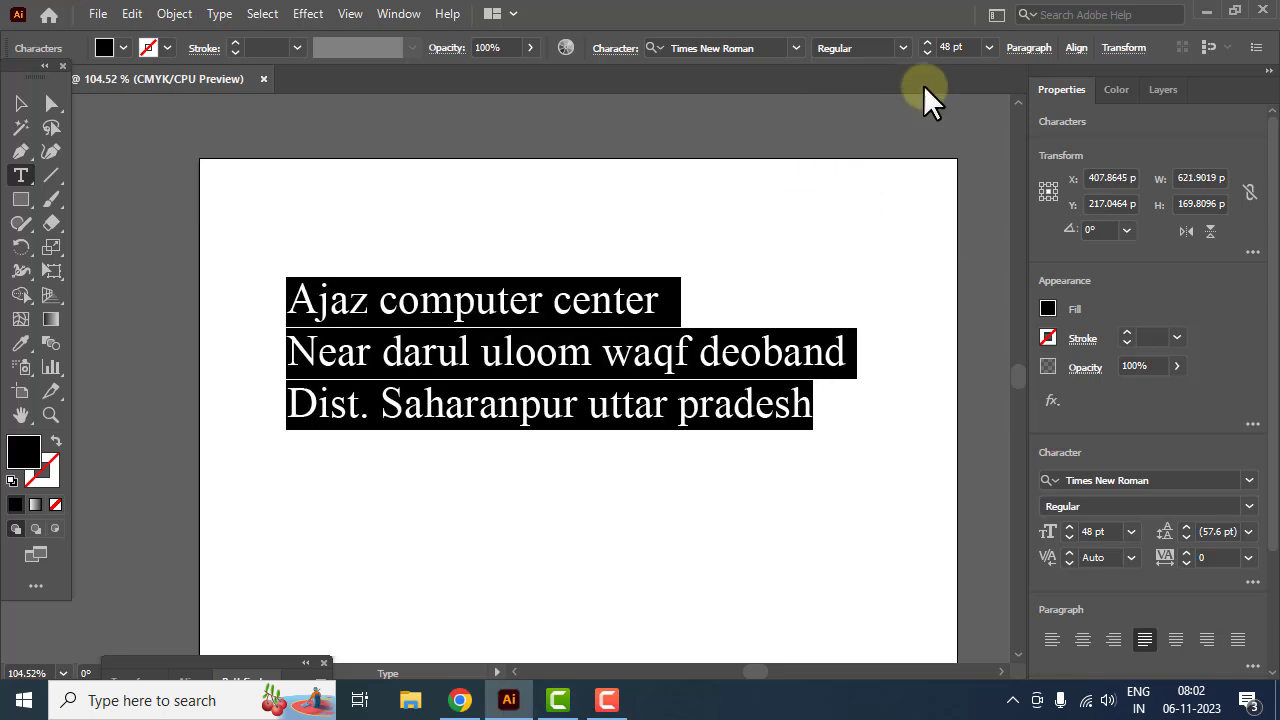
pyautogui.click(987, 46)
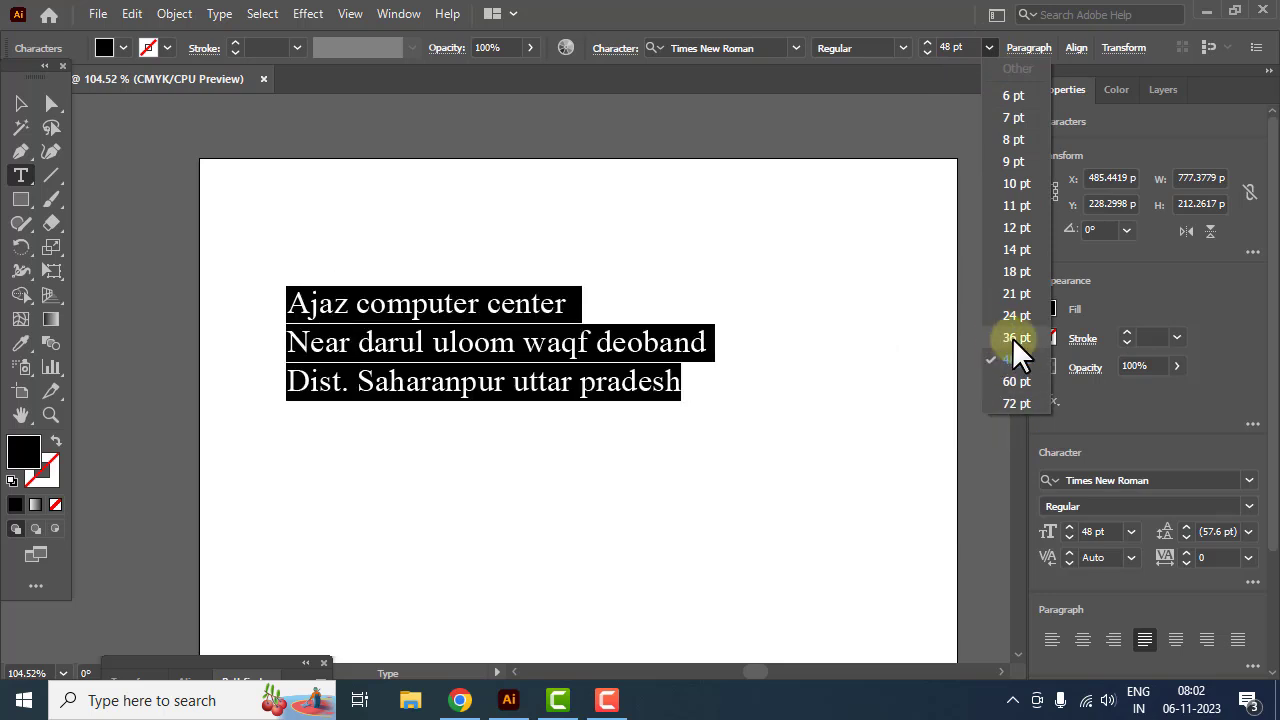
pyautogui.click(1012, 337)
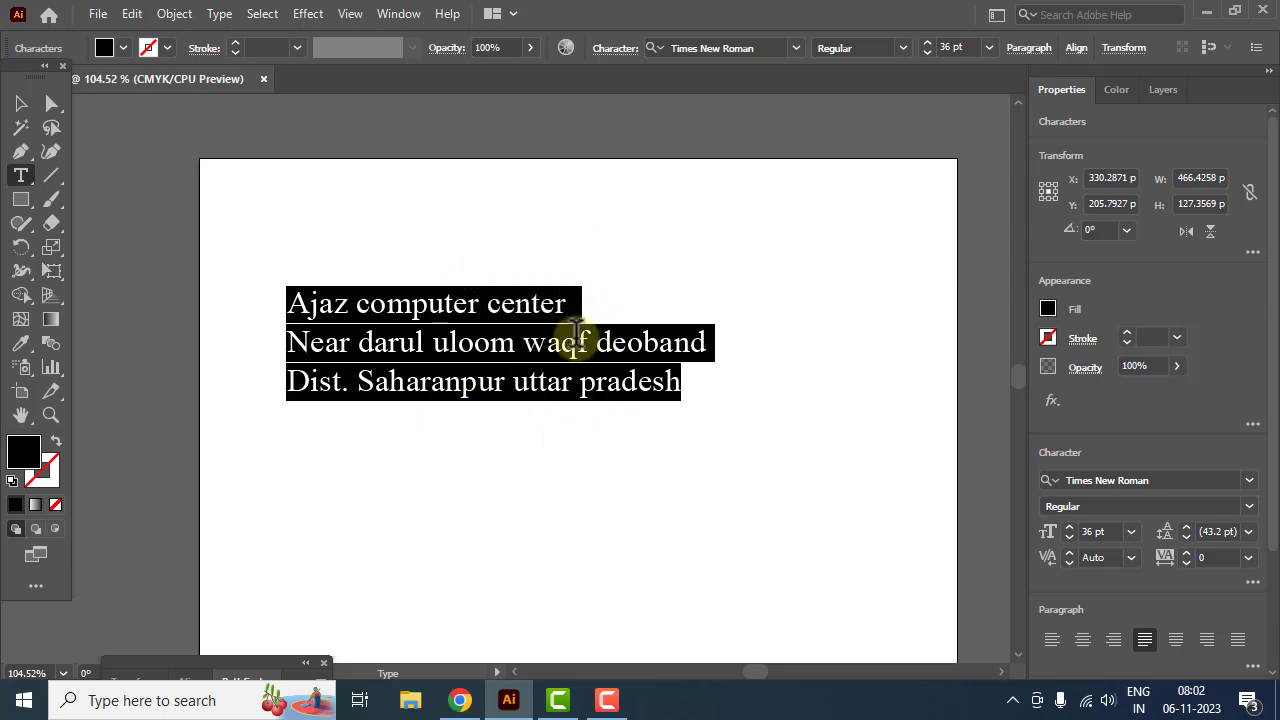
# Show the floating Character panel for the selected three lines of text.
pyautogui.click(612, 48)
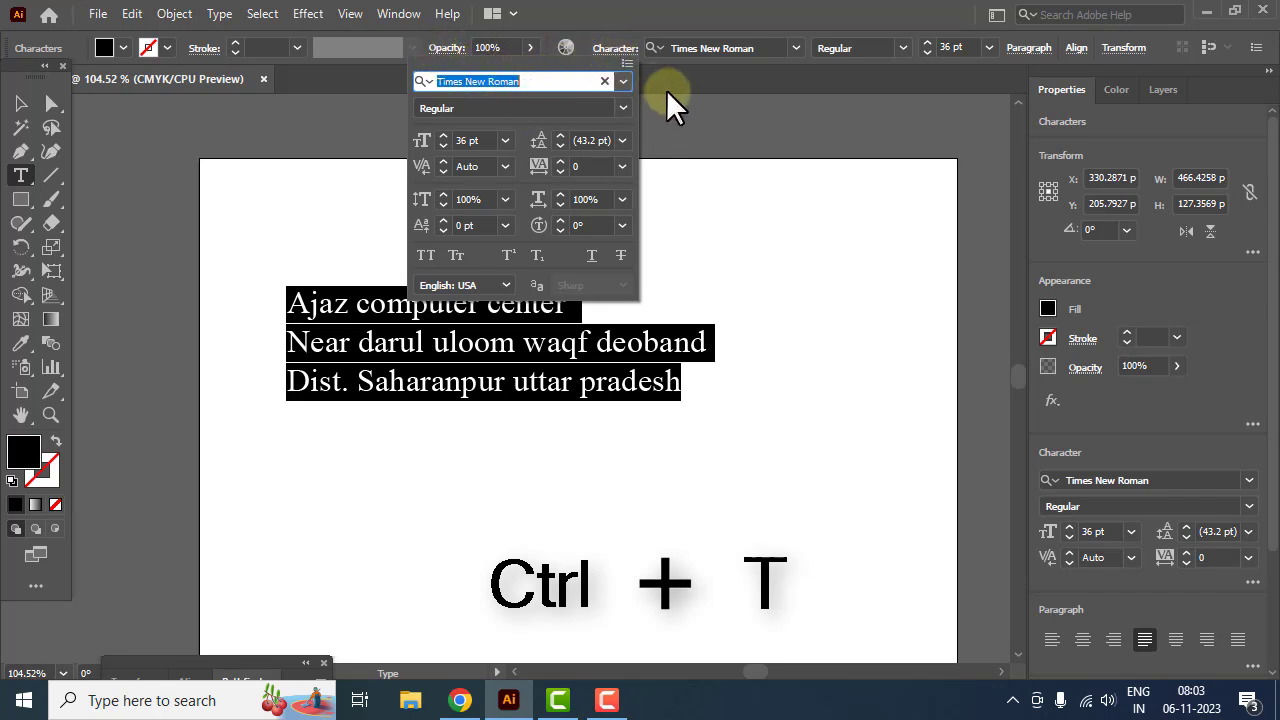
pyautogui.hotkey('ctrl', 't')
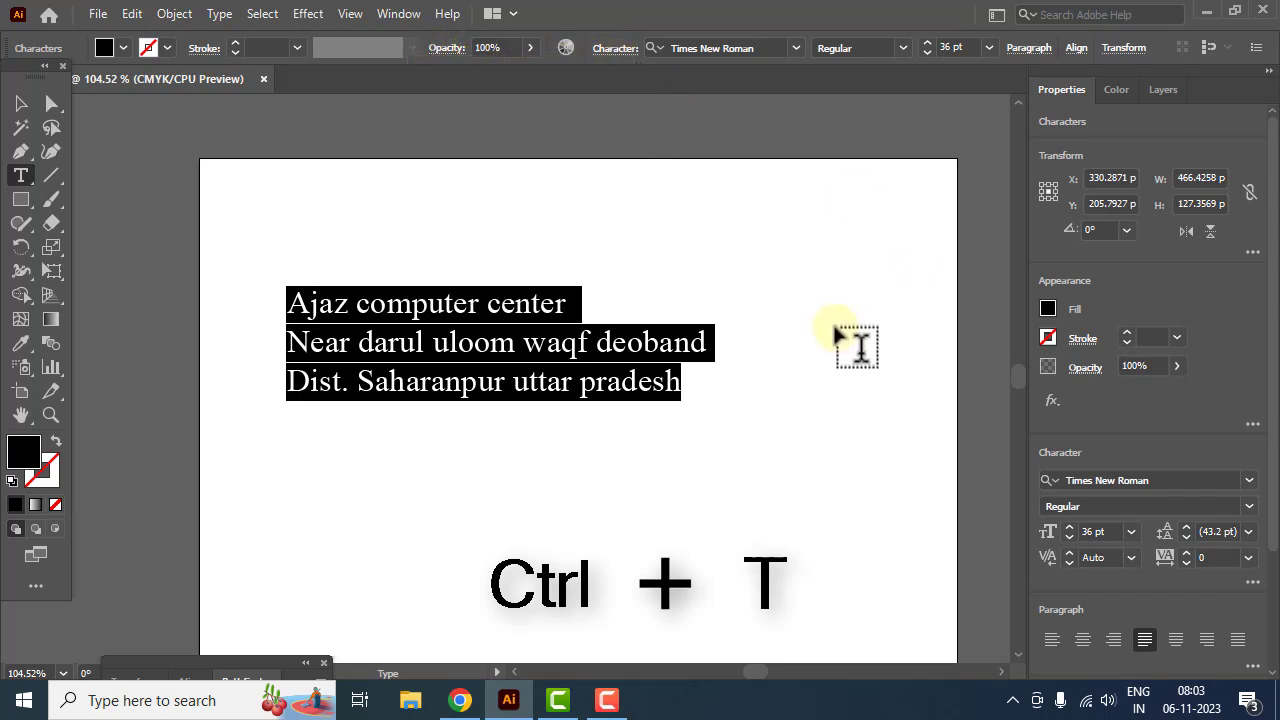
pyautogui.hotkey('ctrl', 't')
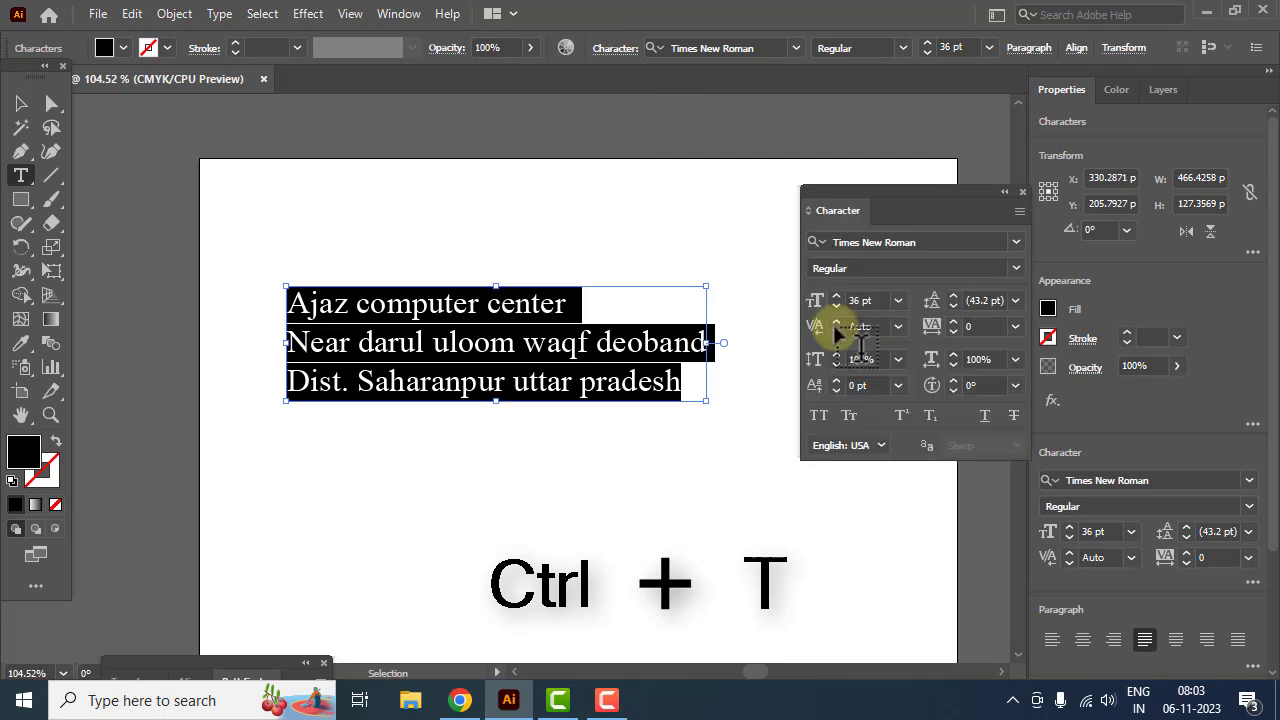
# Hide the additional options of the Character panel and show them again.
pyautogui.click(1019, 210)
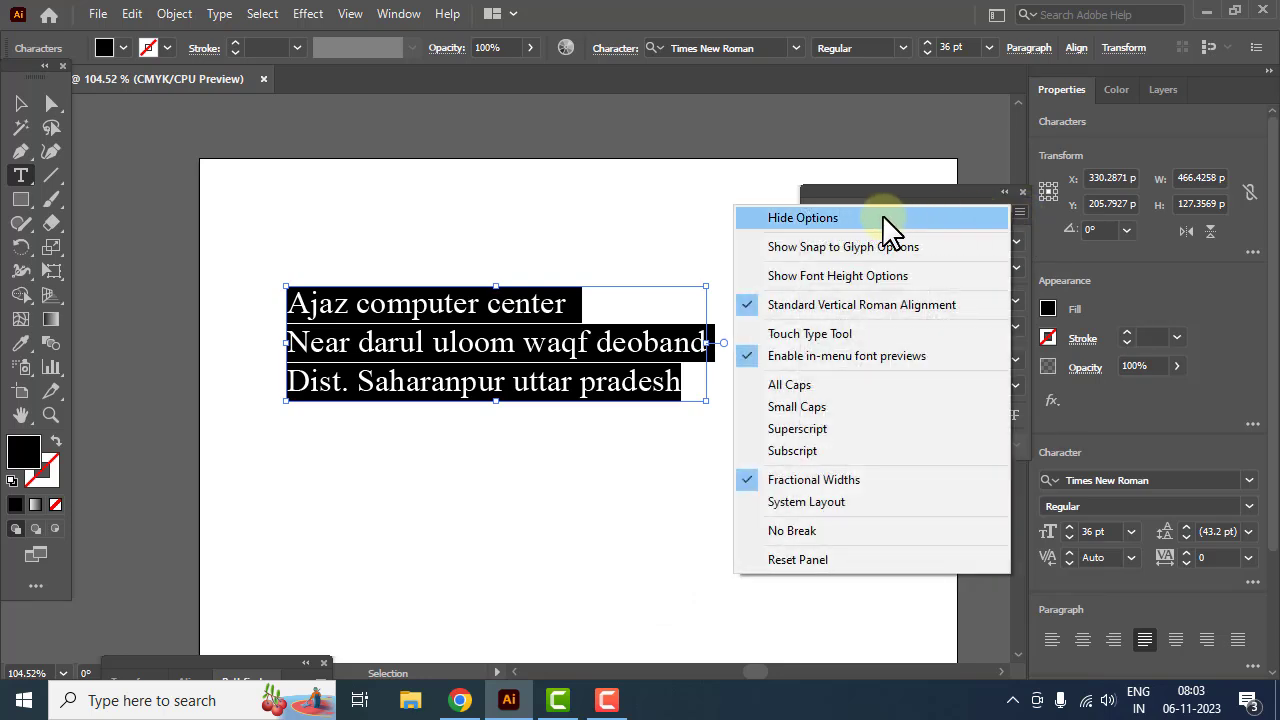
pyautogui.click(833, 222)
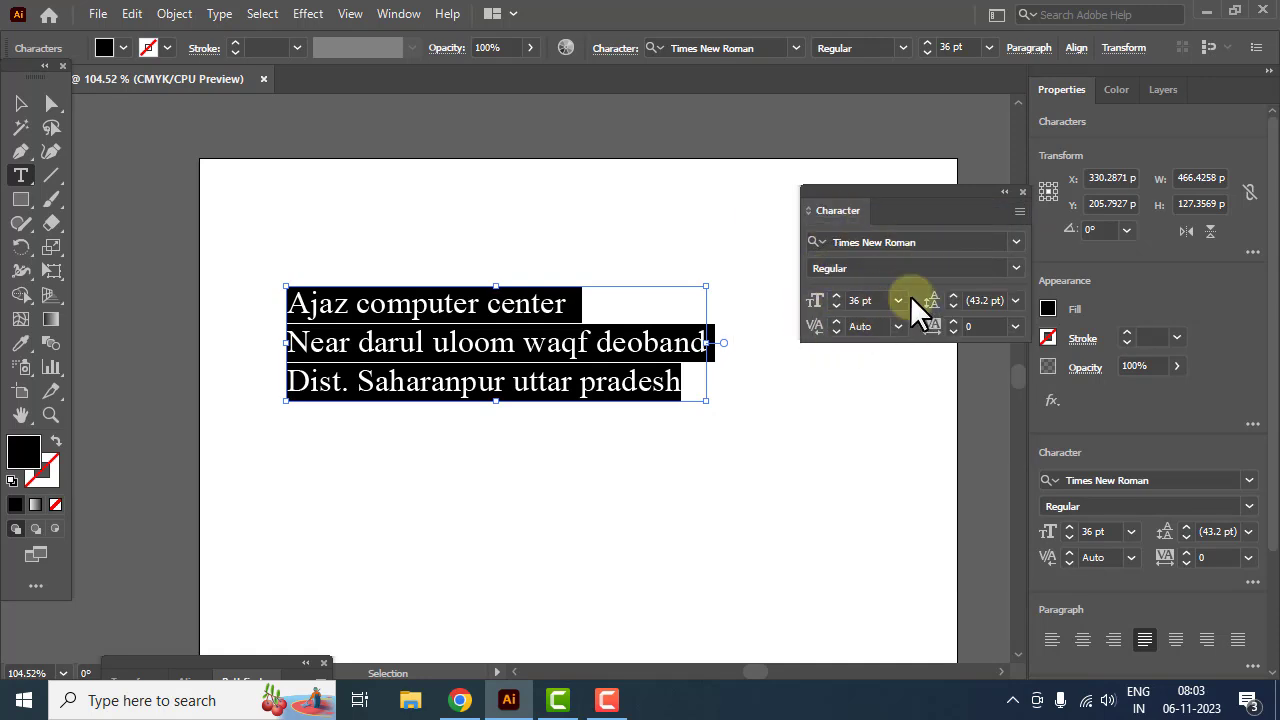
pyautogui.click(1017, 212)
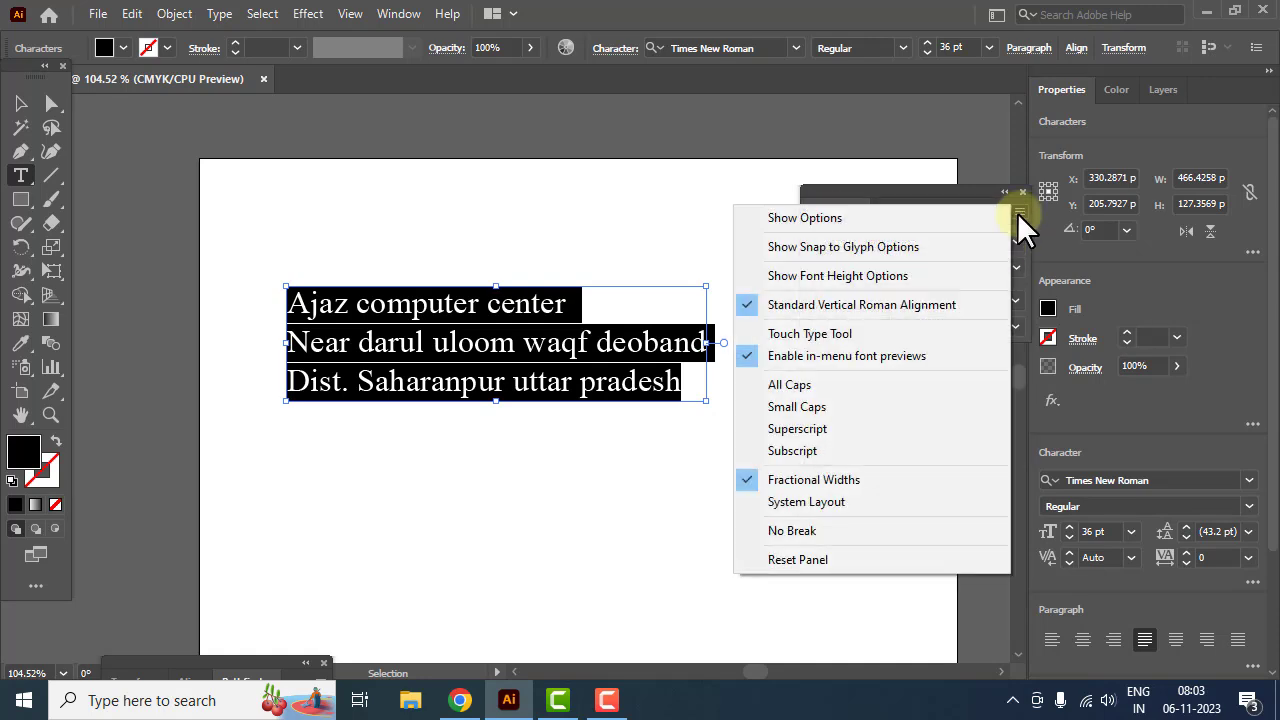
pyautogui.click(789, 216)
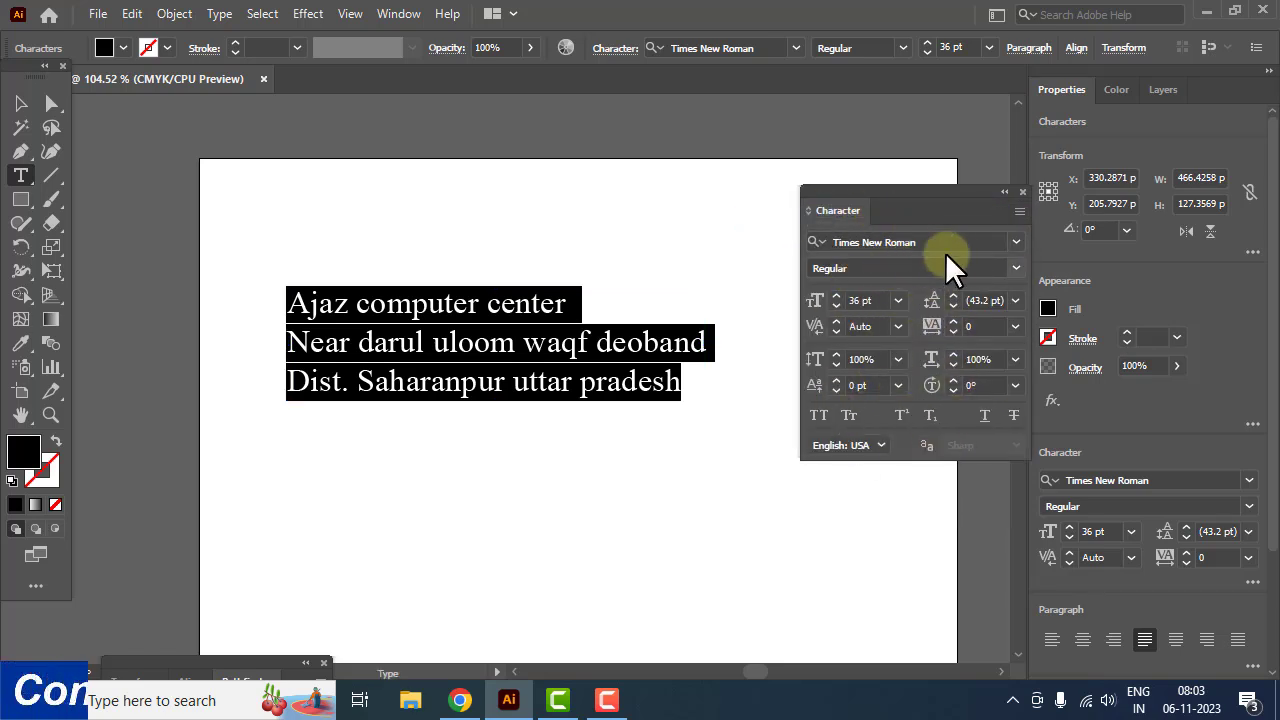
# View the available fonts and the Times New Roman font styles without changing either setting.
pyautogui.click(1015, 243)
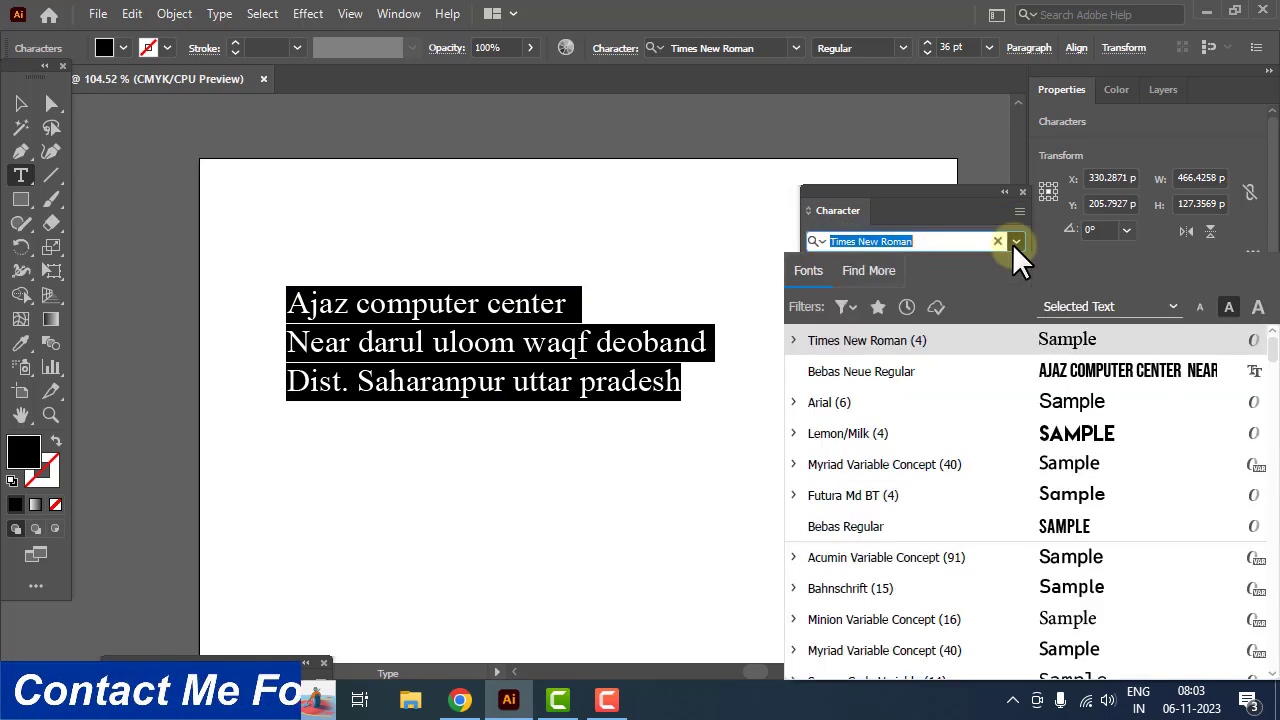
pyautogui.click(1014, 243)
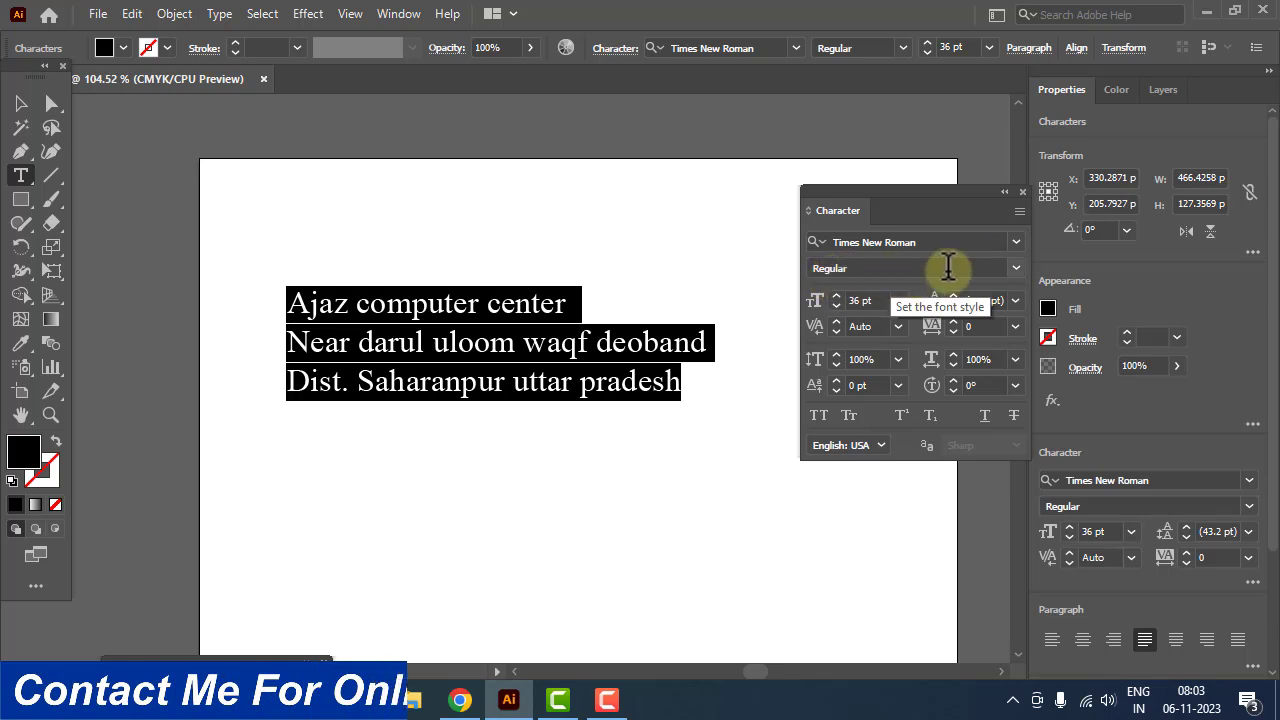
pyautogui.click(1015, 267)
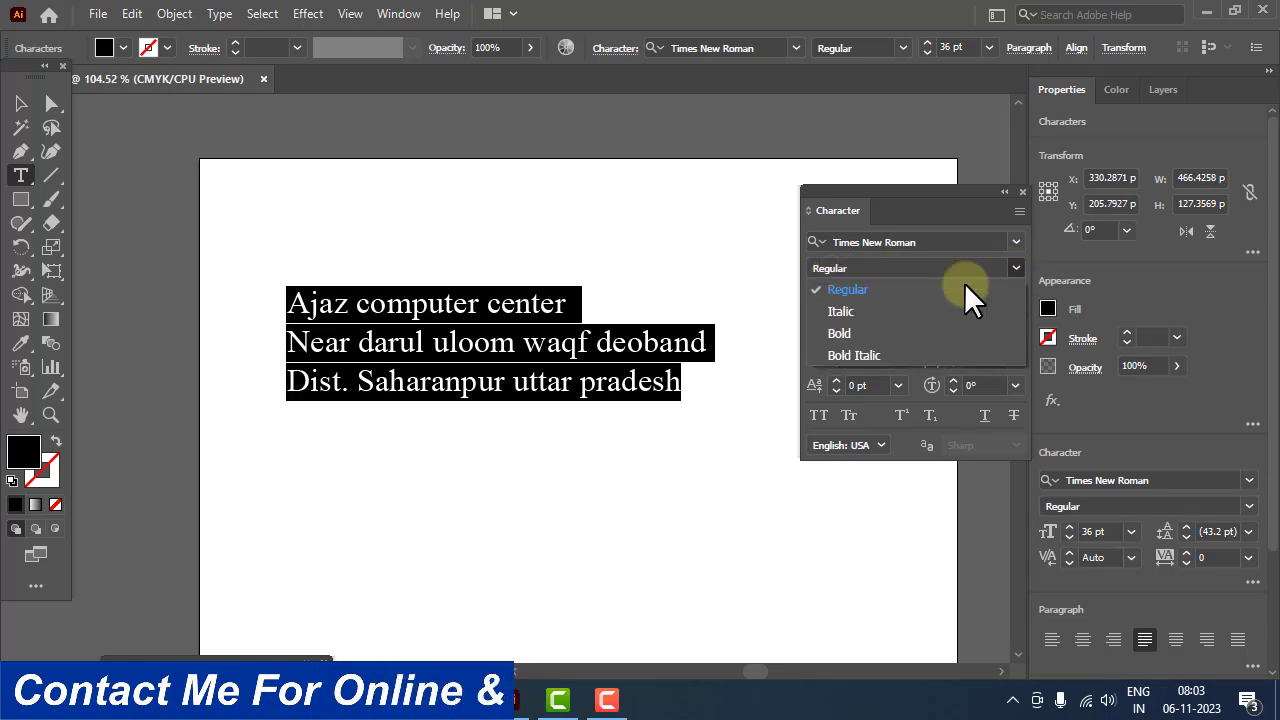
pyautogui.click(1014, 264)
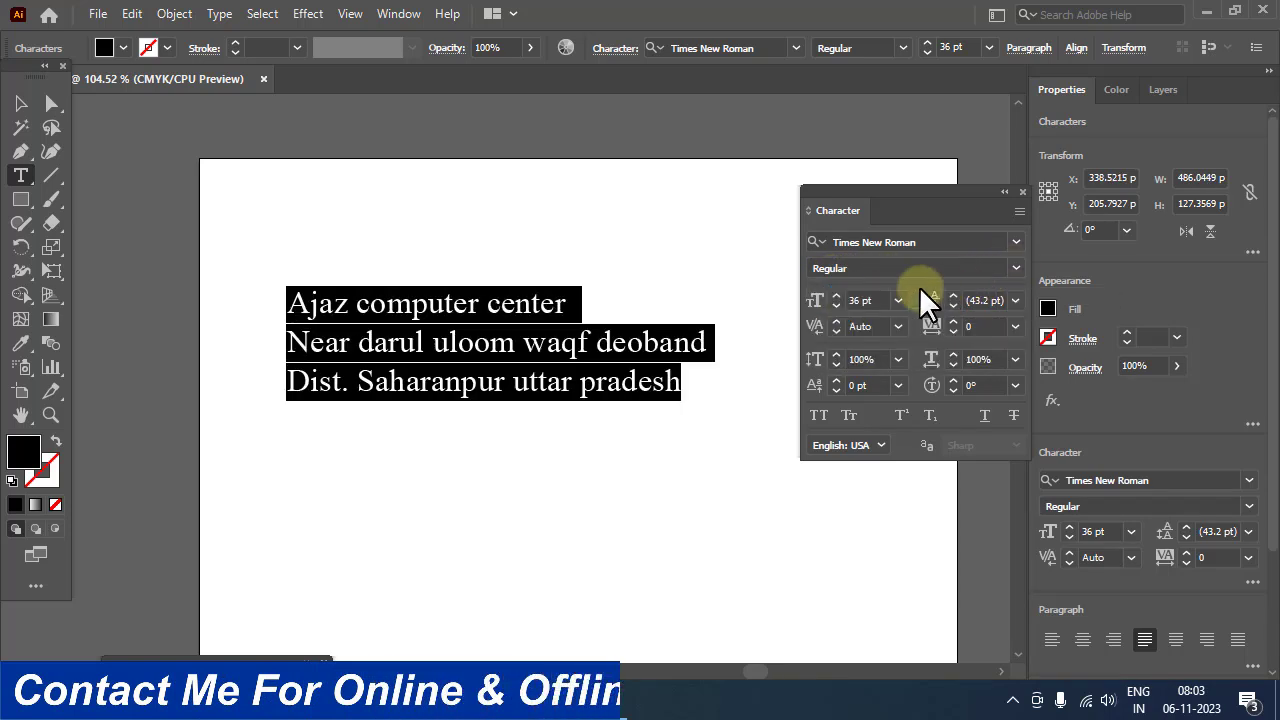
# Set the font size of the selected lines to 48 pt and move the Character panel higher, away from the text.
pyautogui.click(897, 300)
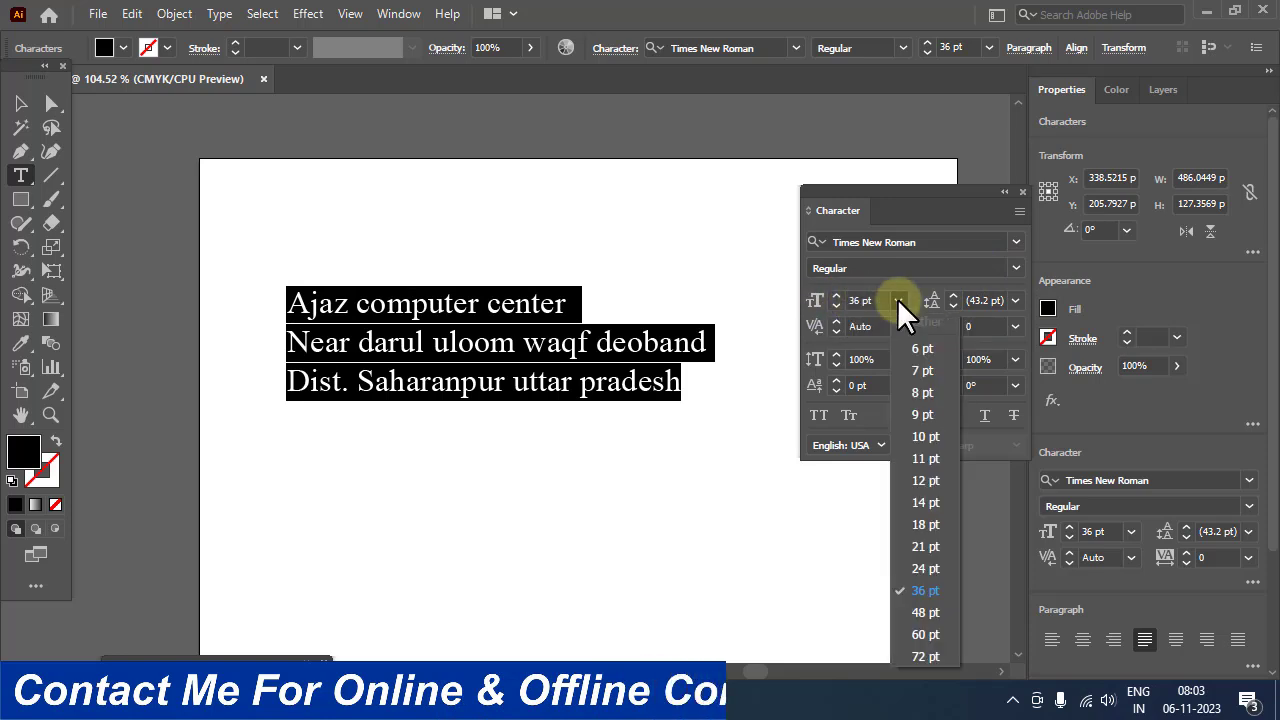
pyautogui.click(920, 610)
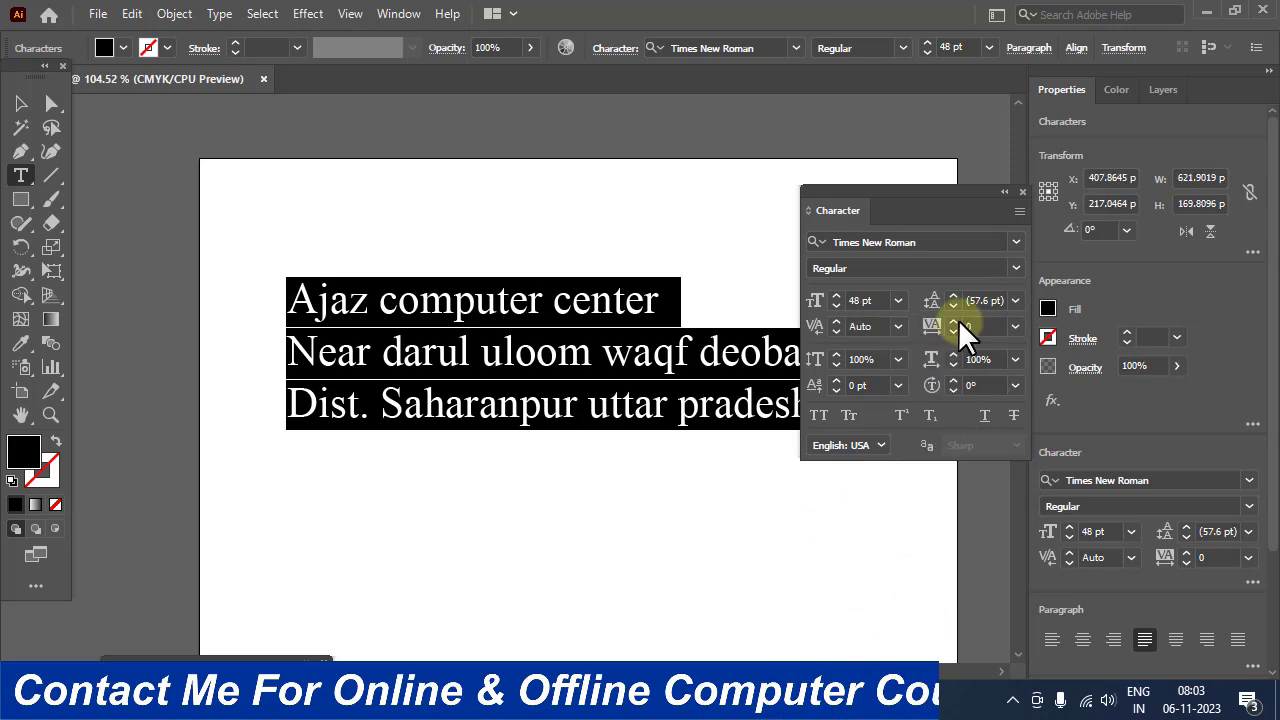
pyautogui.moveTo(946, 190); pyautogui.dragTo(951, 101)
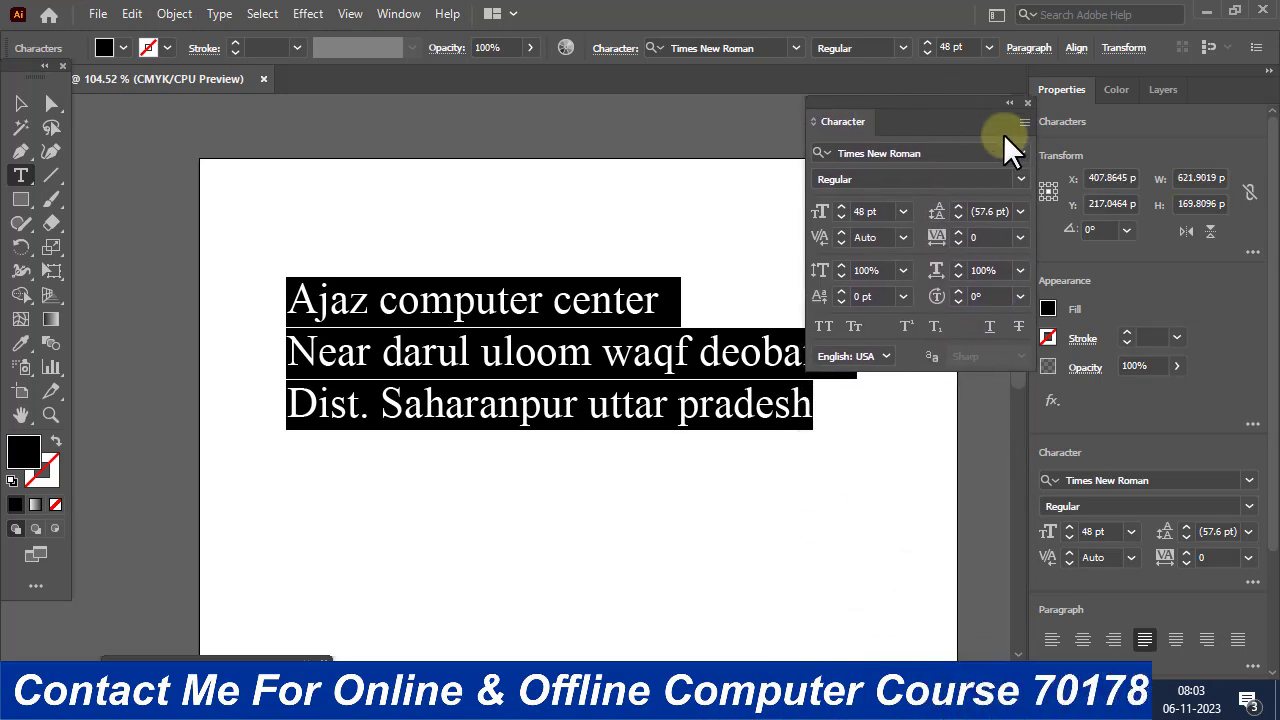
# Set the leading of the selected lines to Auto, and try wider and tighter line spacing, ending at 53 pt.
pyautogui.click(1019, 211)
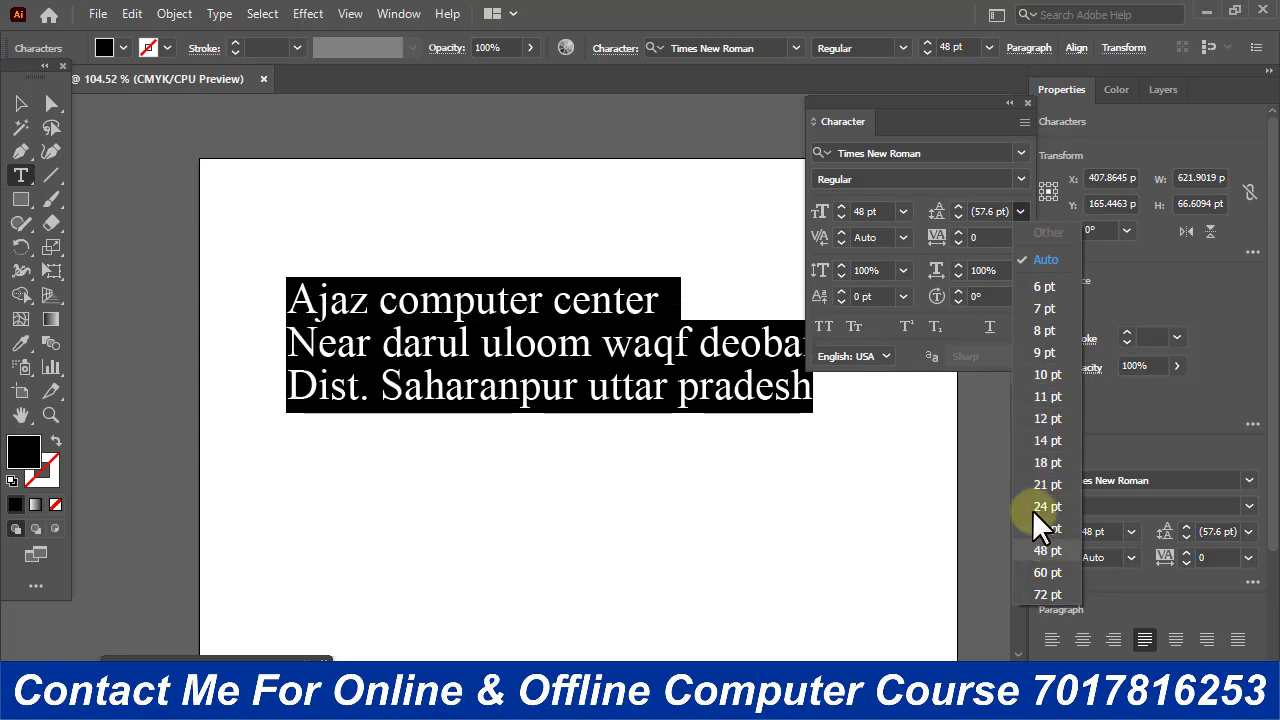
pyautogui.click(1046, 261)
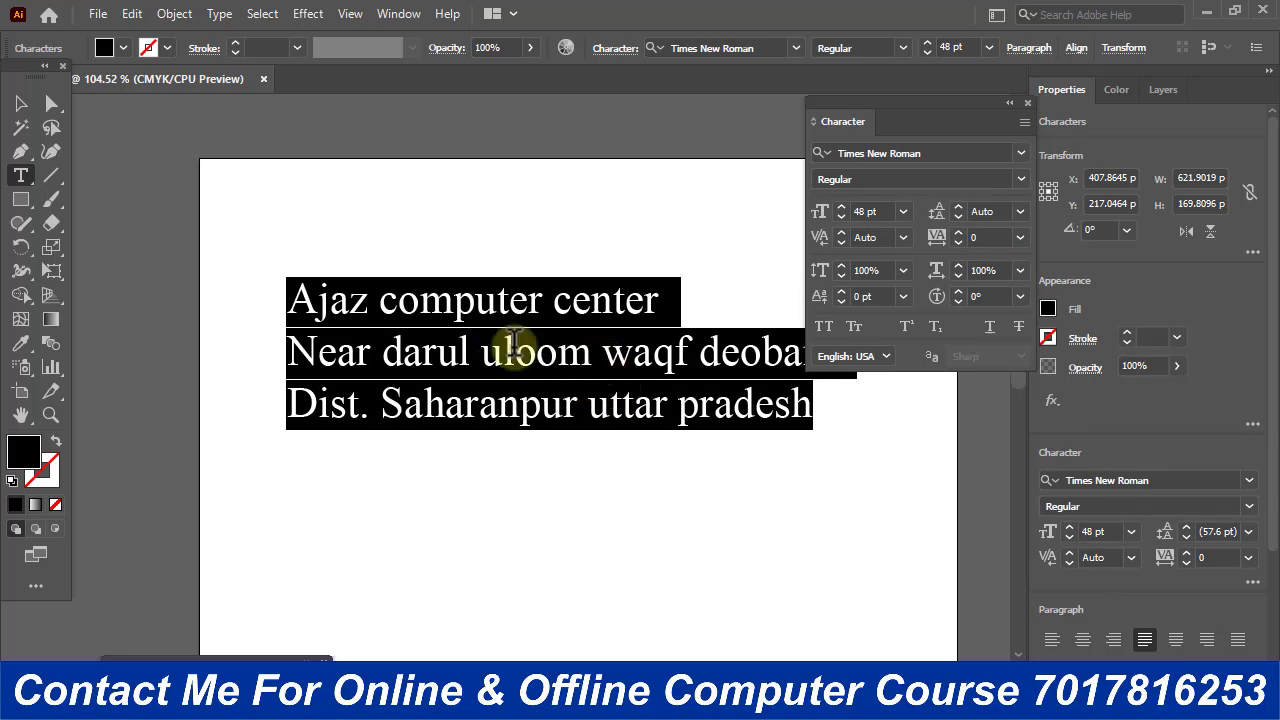
pyautogui.click(996, 211)
pyautogui.scroll(2, 996, 211)
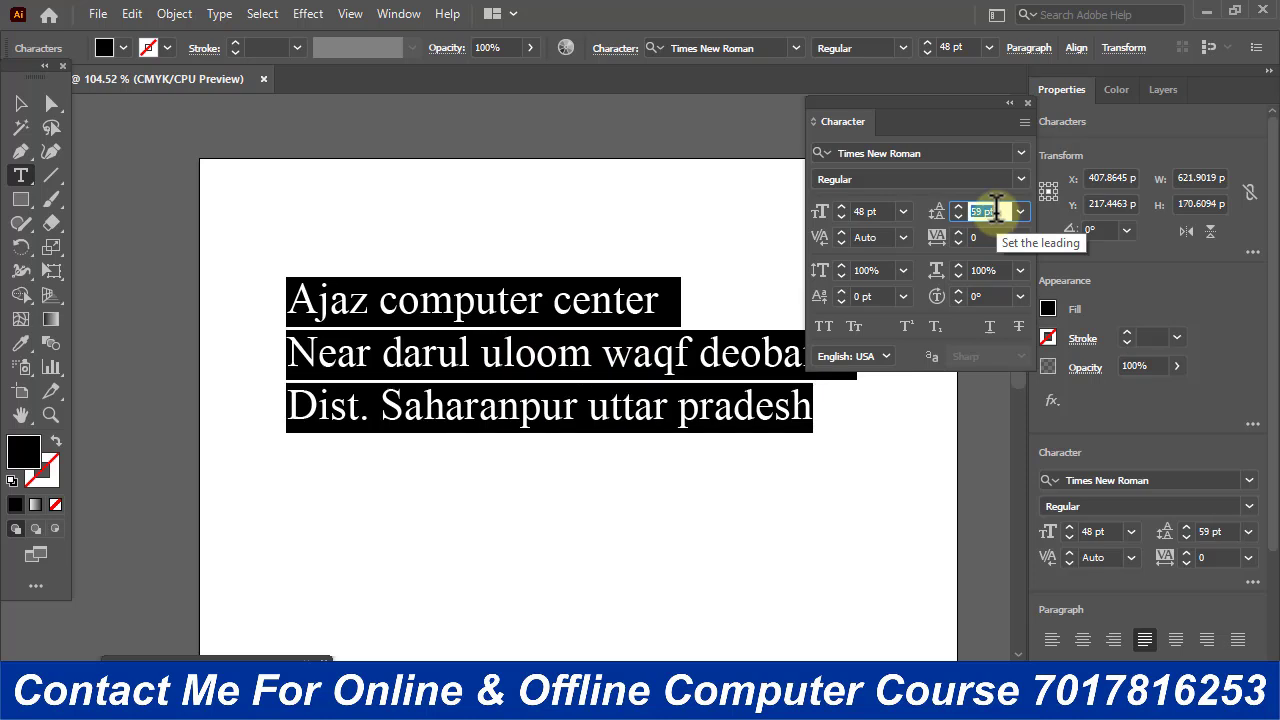
pyautogui.scroll(10, 996, 211)
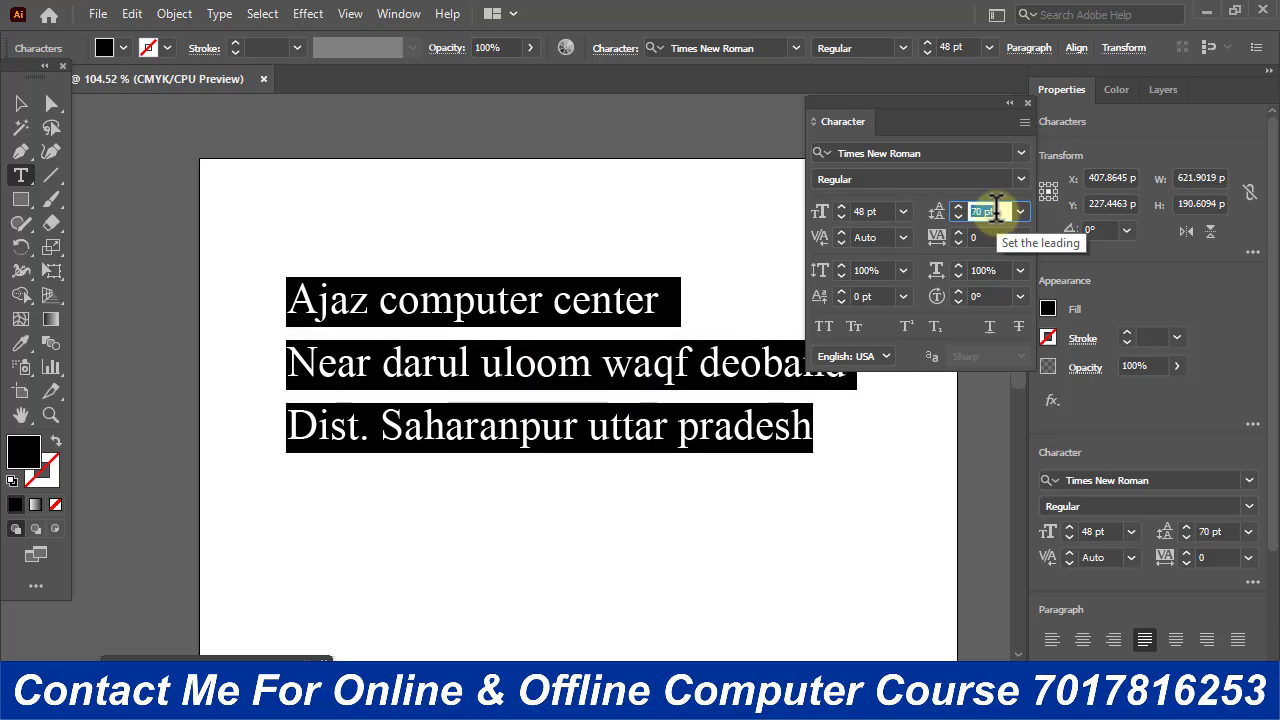
pyautogui.scroll(20, 996, 211)
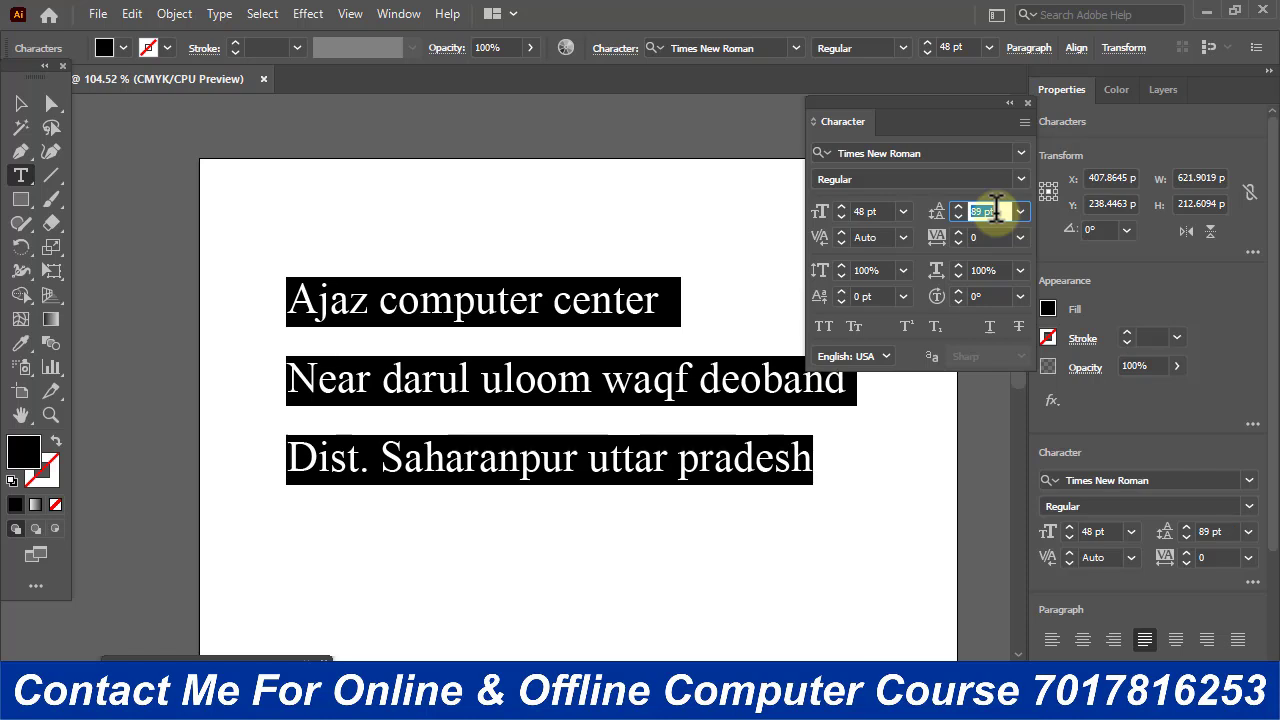
pyautogui.scroll(7, 996, 211)
pyautogui.scroll(-20, 996, 211)
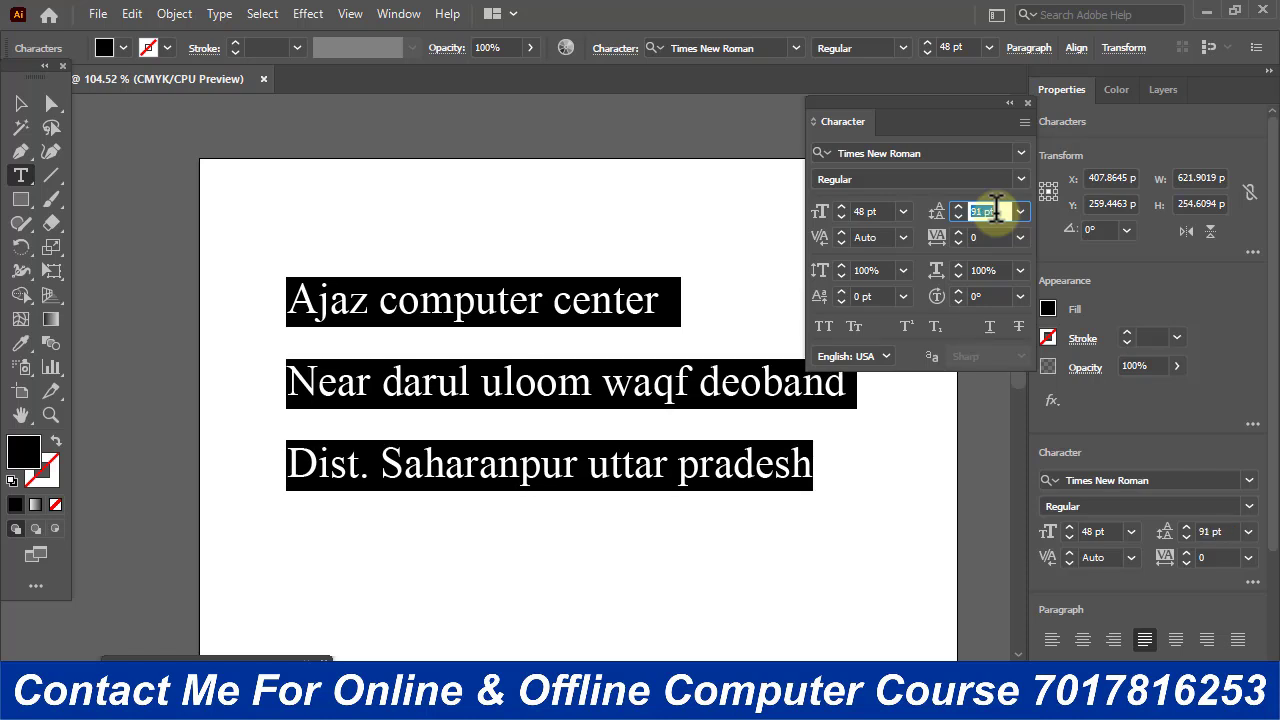
pyautogui.scroll(-1, 996, 211)
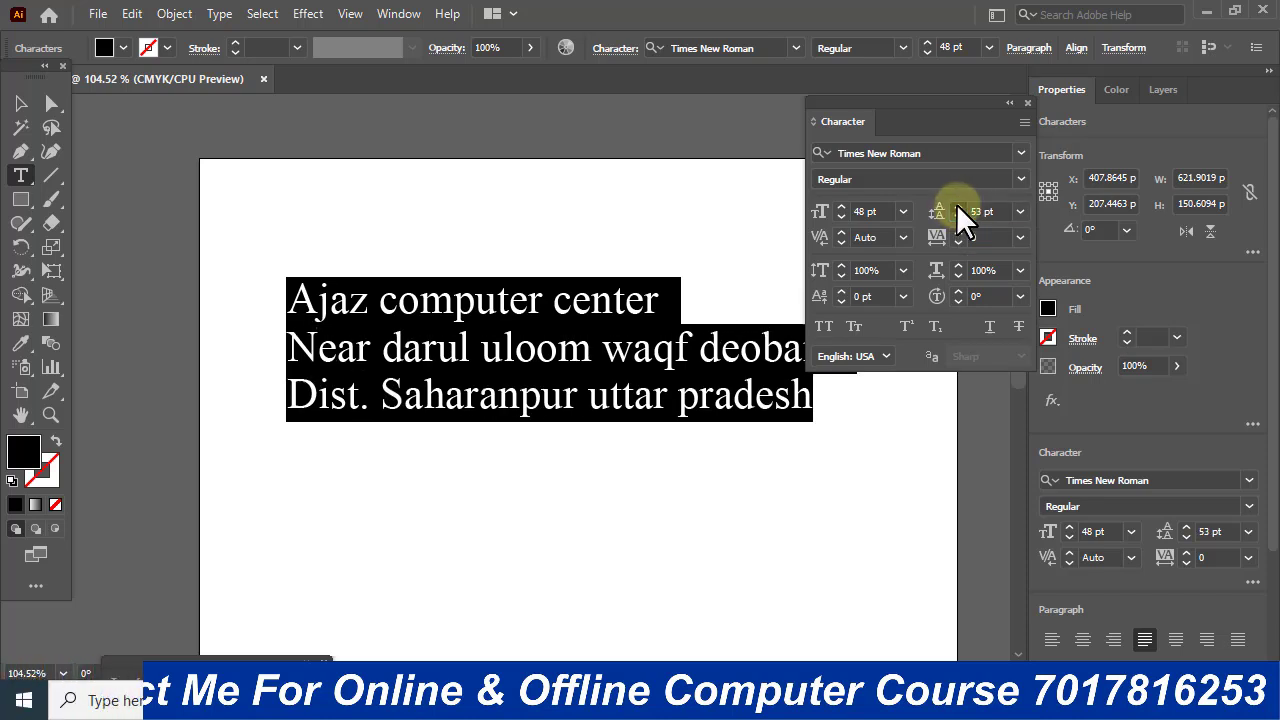
# Raise the leading of the selected lines in 10 pt increments, and bring it back down to 45 pt.
pyautogui.keyDown('shift'); pyautogui.click(957, 205); pyautogui.keyUp('shift')
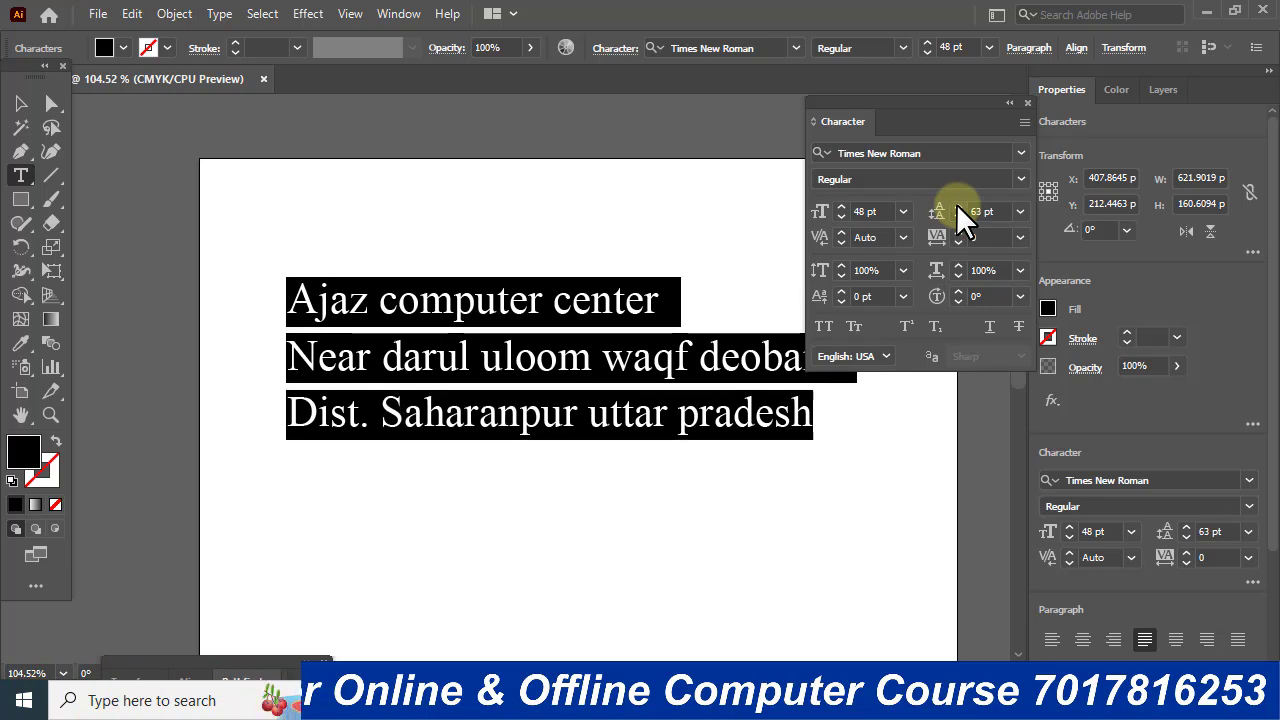
pyautogui.click(957, 206)
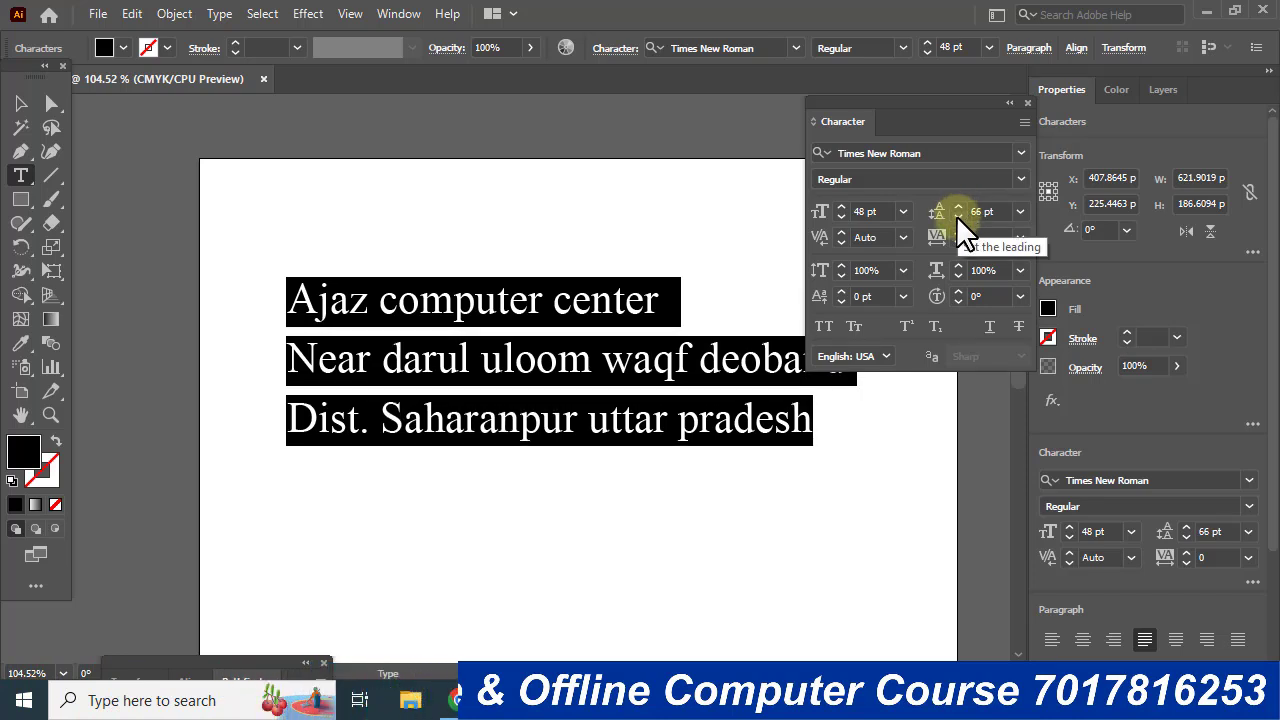
pyautogui.click(956, 215)
pyautogui.click(956, 215)
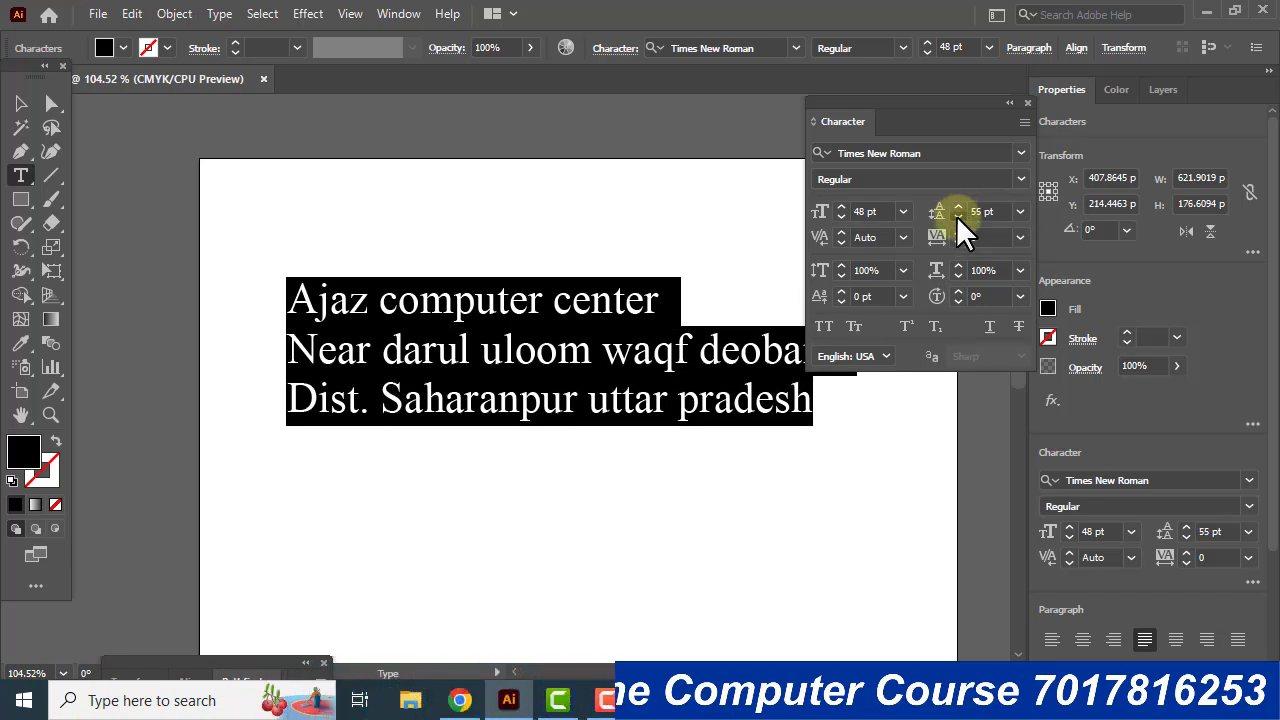
pyautogui.click(956, 215)
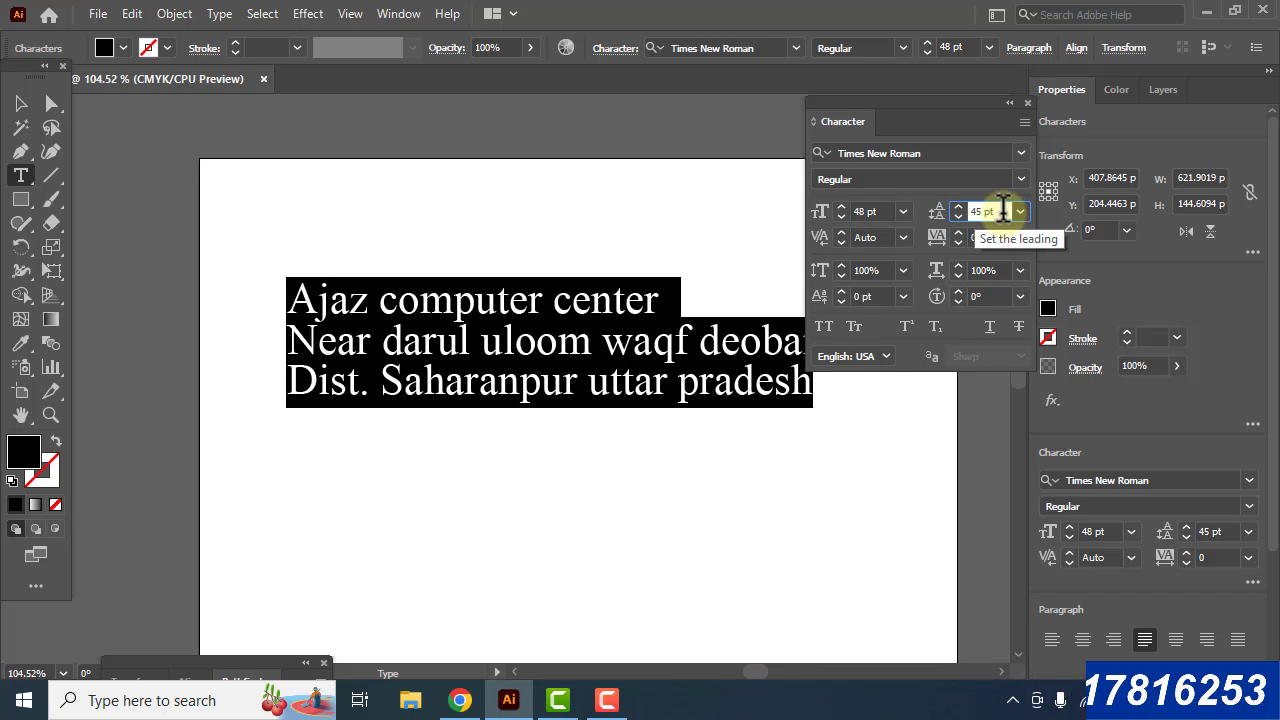
# Increase the leading of the three selected lines to 71 pt.
pyautogui.click(1005, 210)
pyautogui.press('Up')
pyautogui.press('Up')
pyautogui.press('Up')
pyautogui.press('Up')
pyautogui.press('Up')
pyautogui.press('Up')
pyautogui.press('Up')
pyautogui.press('Up')
pyautogui.press('Up')
pyautogui.press('Up')
pyautogui.press('Up')
pyautogui.press('Up')
pyautogui.press('Up')
pyautogui.press('Up')
pyautogui.press('Up')
pyautogui.press('Up')
pyautogui.press('Up')
pyautogui.press('Up')
pyautogui.press('Up')
pyautogui.press('Up')
pyautogui.press('Up')
pyautogui.press('Up')
pyautogui.press('Up')
pyautogui.press('Up')
pyautogui.press('Up')
pyautogui.press('Up')
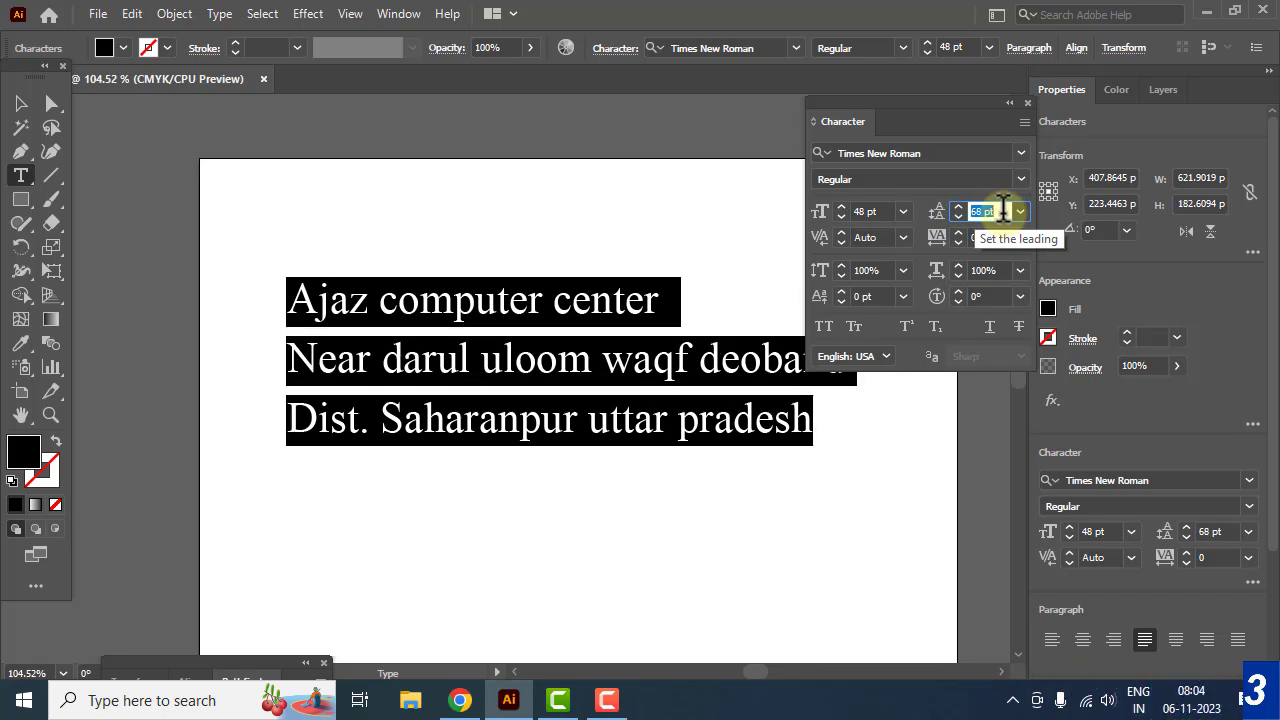
pyautogui.click(914, 190)
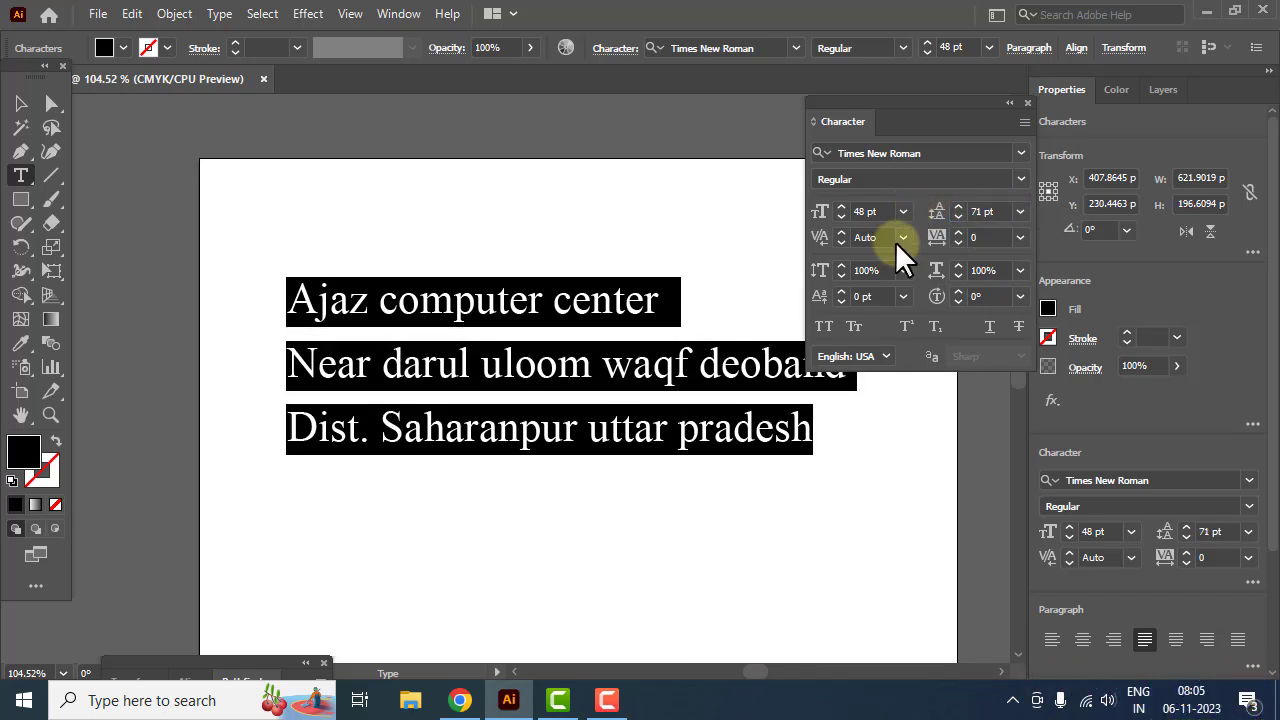
# Deselect the text and place the text cursor between the "N" and "e" of "Near" in the second line.
pyautogui.click(898, 240)
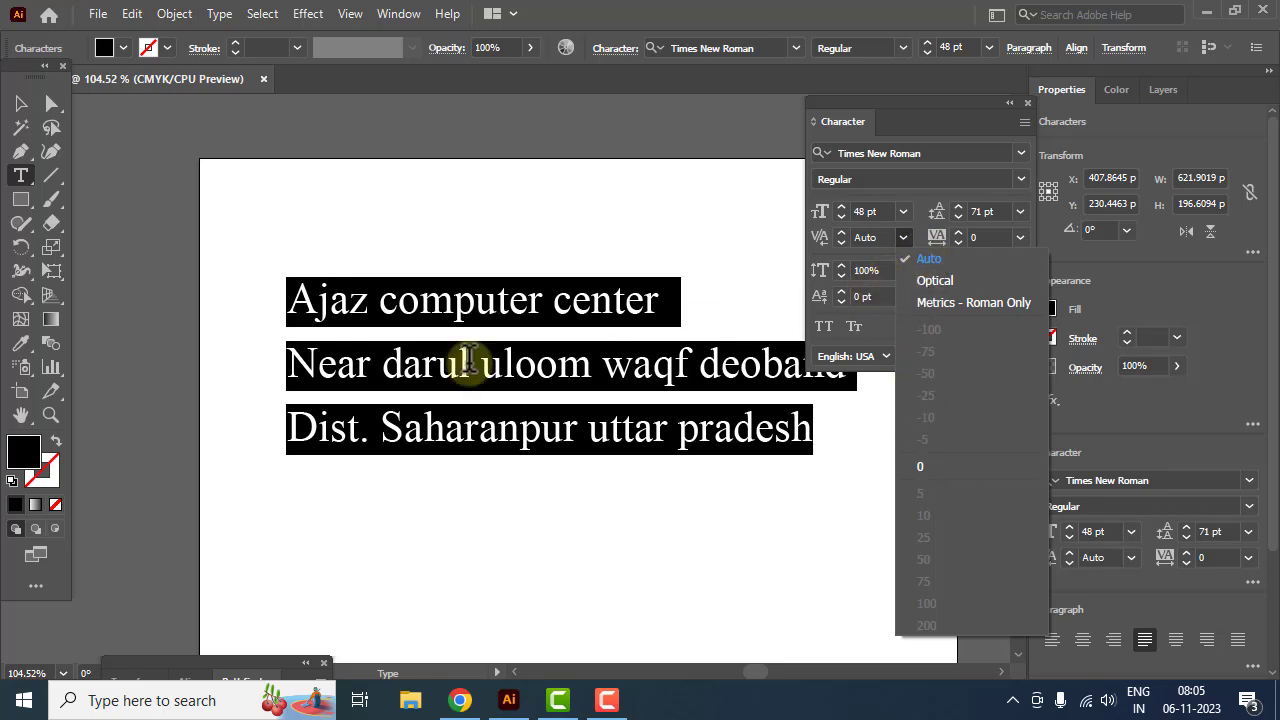
pyautogui.click(298, 352)
pyautogui.click(328, 300)
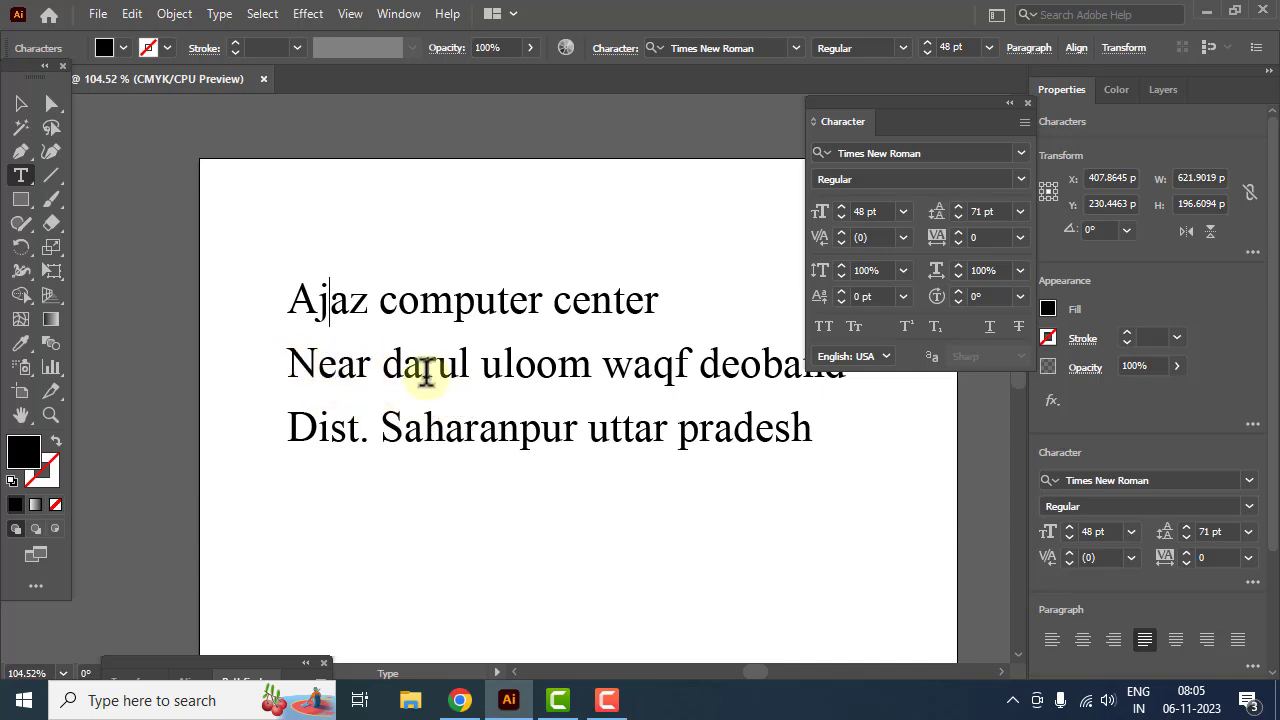
pyautogui.scroll(2, 328, 365)
pyautogui.click(328, 365)
pyautogui.scroll(2, 328, 365)
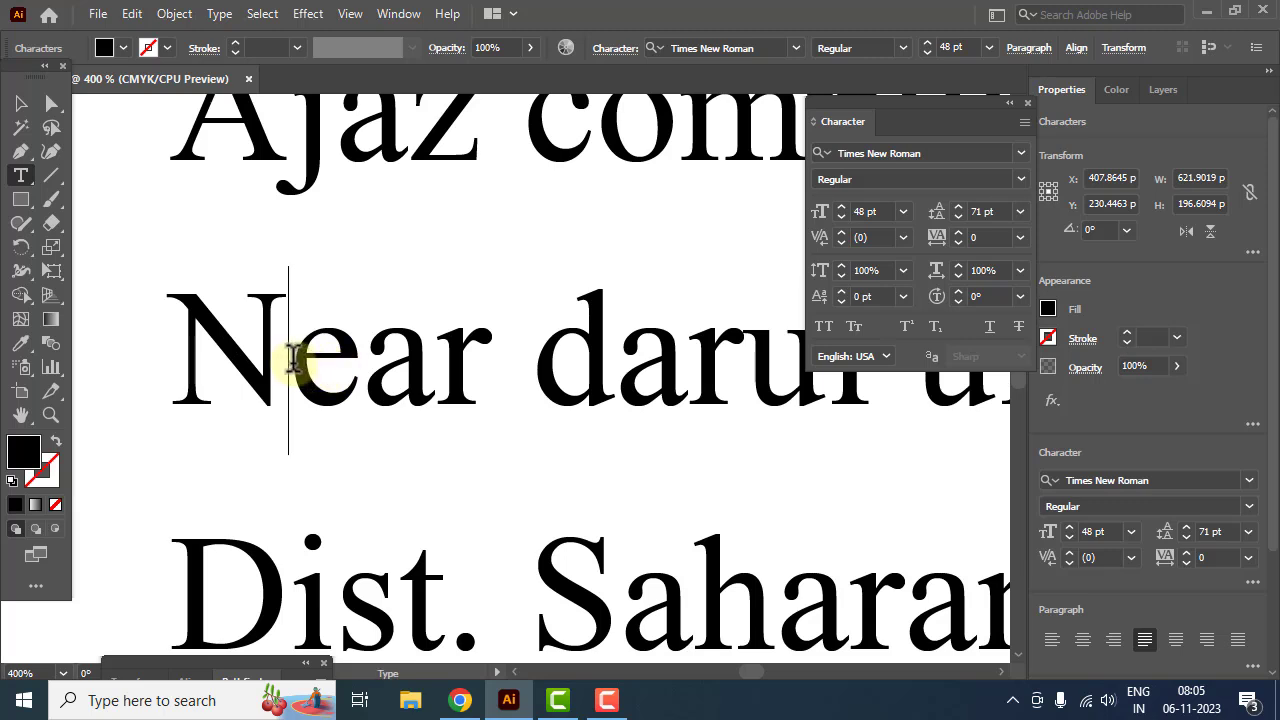
pyautogui.hotkey('shift', 'Right')
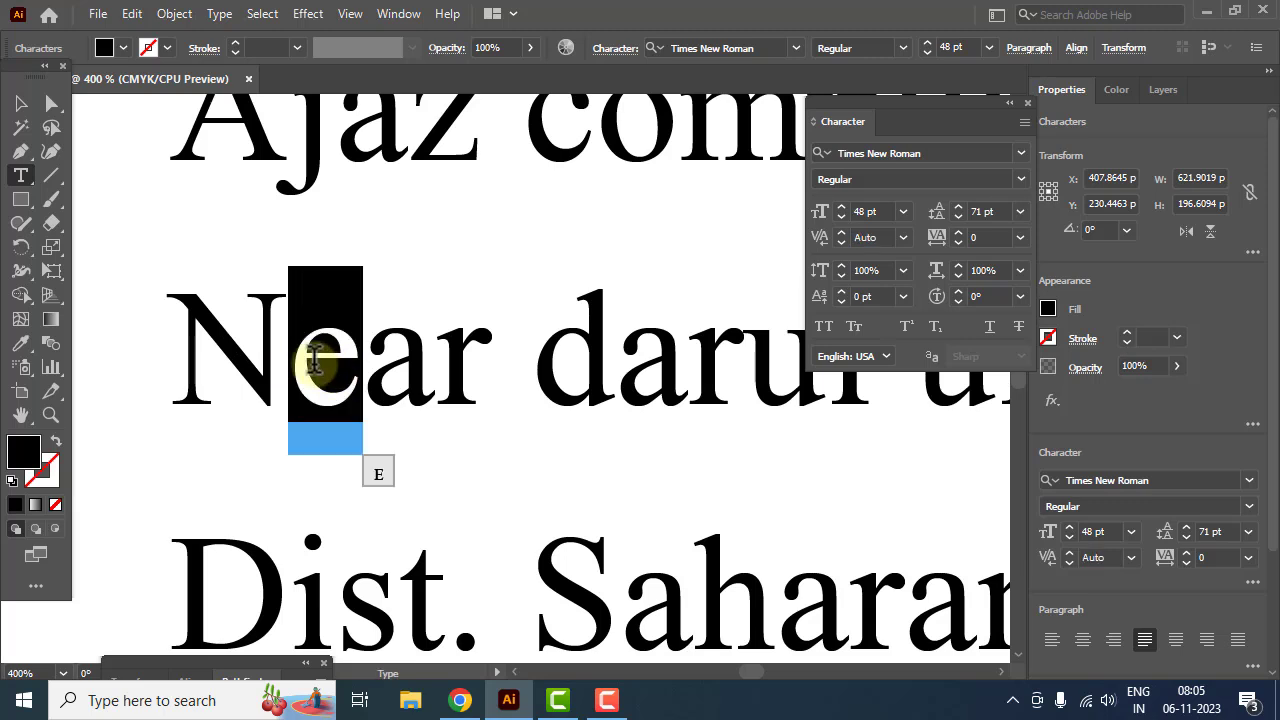
pyautogui.click(294, 362)
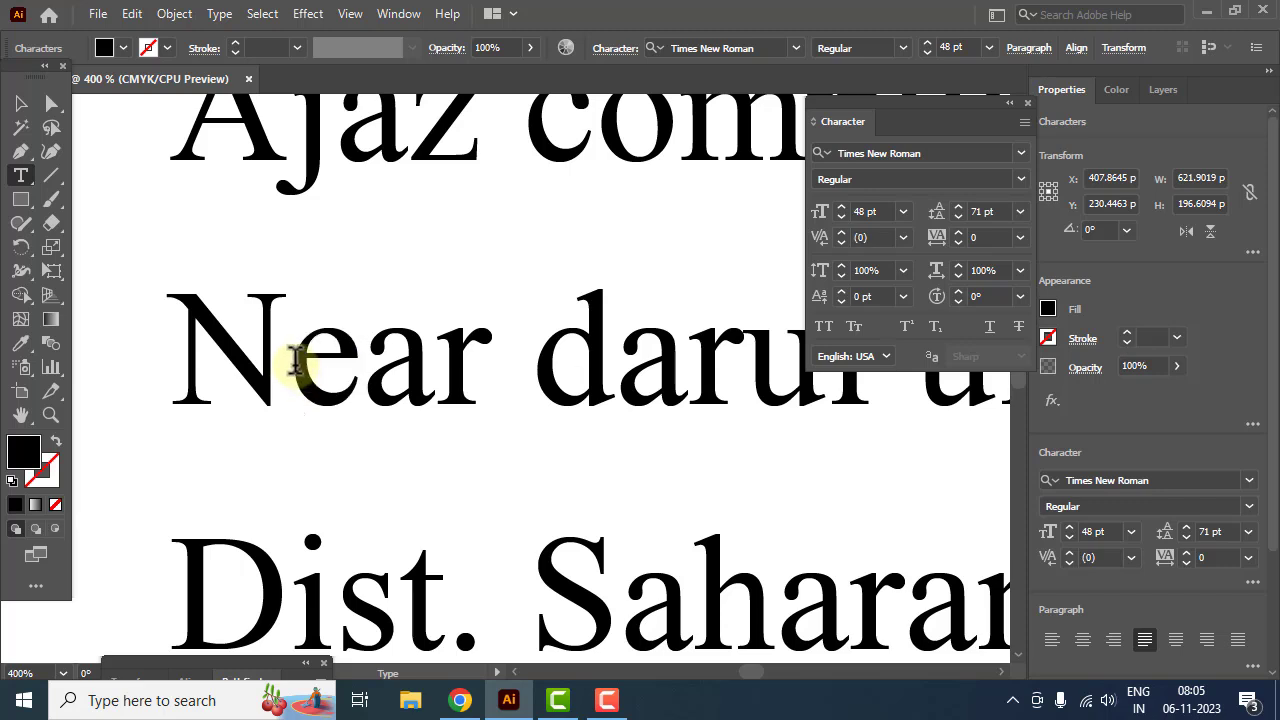
# Raise the kerning between the "N" and "e" of "Near" slightly, and lower it in small increments to -23.
pyautogui.click(872, 240)
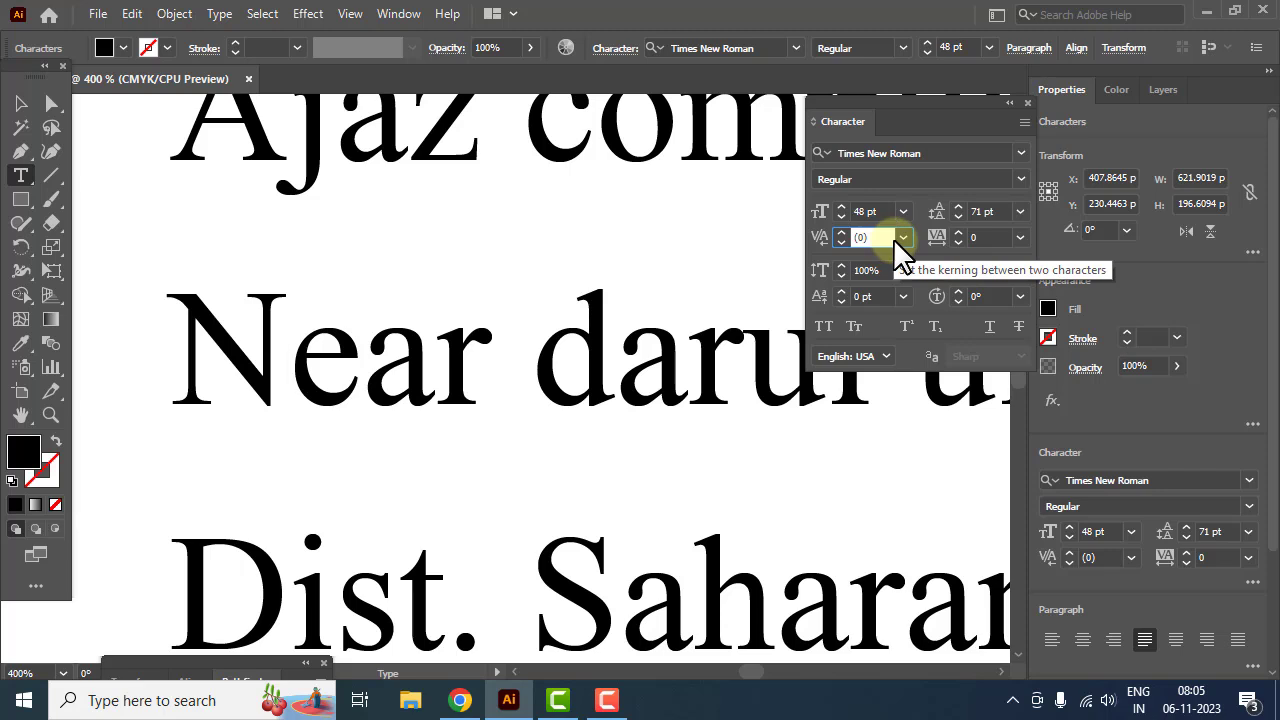
pyautogui.click(903, 238)
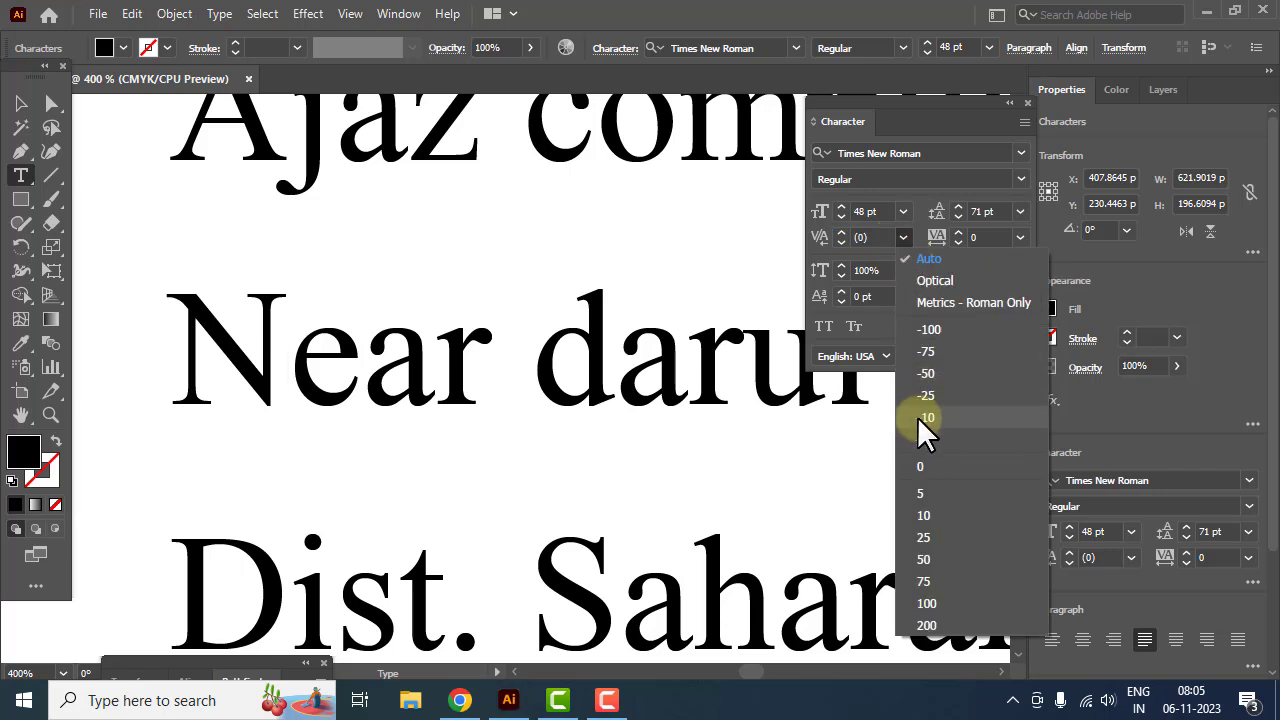
pyautogui.click(872, 237)
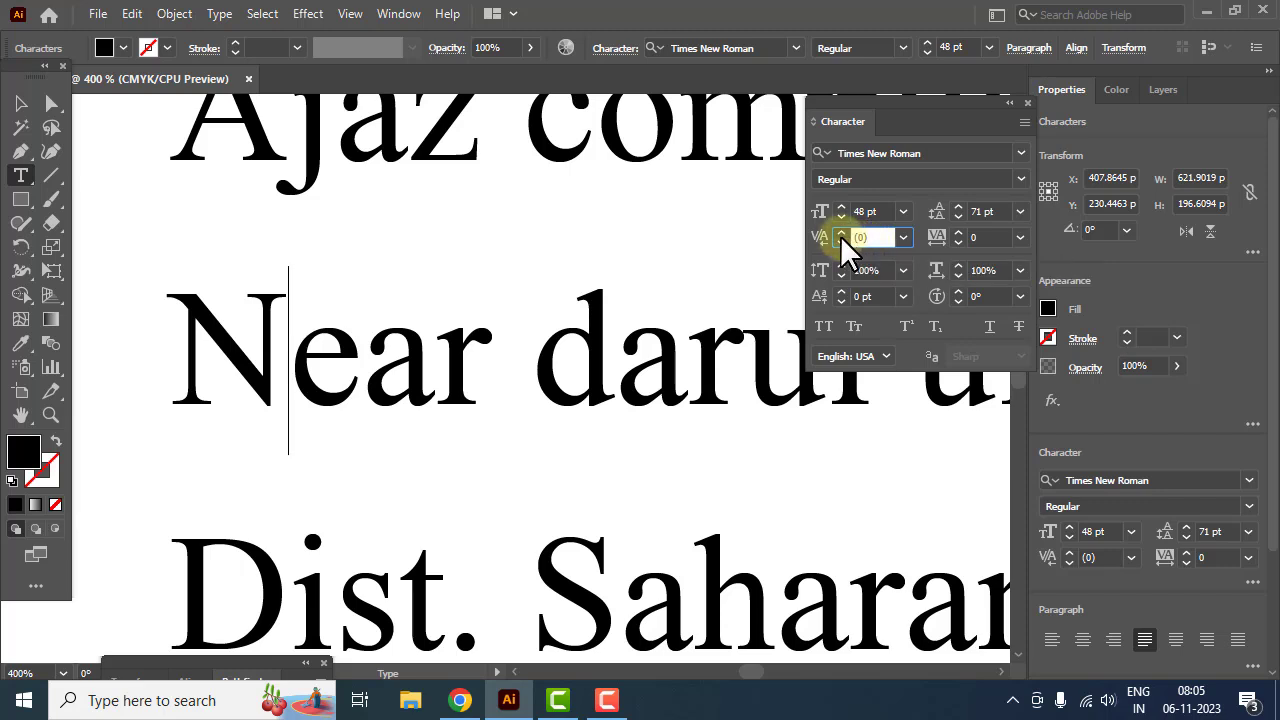
pyautogui.click(841, 232)
pyautogui.click(841, 232)
pyautogui.click(841, 232)
pyautogui.click(841, 232)
pyautogui.click(841, 232)
pyautogui.click(841, 232)
pyautogui.click(841, 241)
pyautogui.click(841, 241)
pyautogui.click(841, 241)
pyautogui.click(841, 241)
pyautogui.click(841, 241)
pyautogui.click(841, 241)
pyautogui.click(841, 241)
pyautogui.click(841, 241)
pyautogui.click(841, 241)
pyautogui.click(841, 241)
pyautogui.click(841, 241)
pyautogui.click(841, 241)
pyautogui.click(841, 241)
pyautogui.click(841, 241)
pyautogui.click(841, 241)
pyautogui.click(841, 241)
pyautogui.click(841, 241)
pyautogui.click(841, 241)
pyautogui.click(841, 241)
pyautogui.click(841, 241)
pyautogui.click(841, 241)
pyautogui.click(841, 241)
pyautogui.click(841, 241)
pyautogui.click(841, 241)
pyautogui.click(841, 241)
pyautogui.click(841, 241)
pyautogui.click(841, 241)
pyautogui.click(841, 241)
pyautogui.click(841, 241)
pyautogui.click(841, 241)
pyautogui.click(841, 241)
pyautogui.click(841, 241)
pyautogui.click(841, 241)
pyautogui.click(841, 241)
pyautogui.click(841, 241)
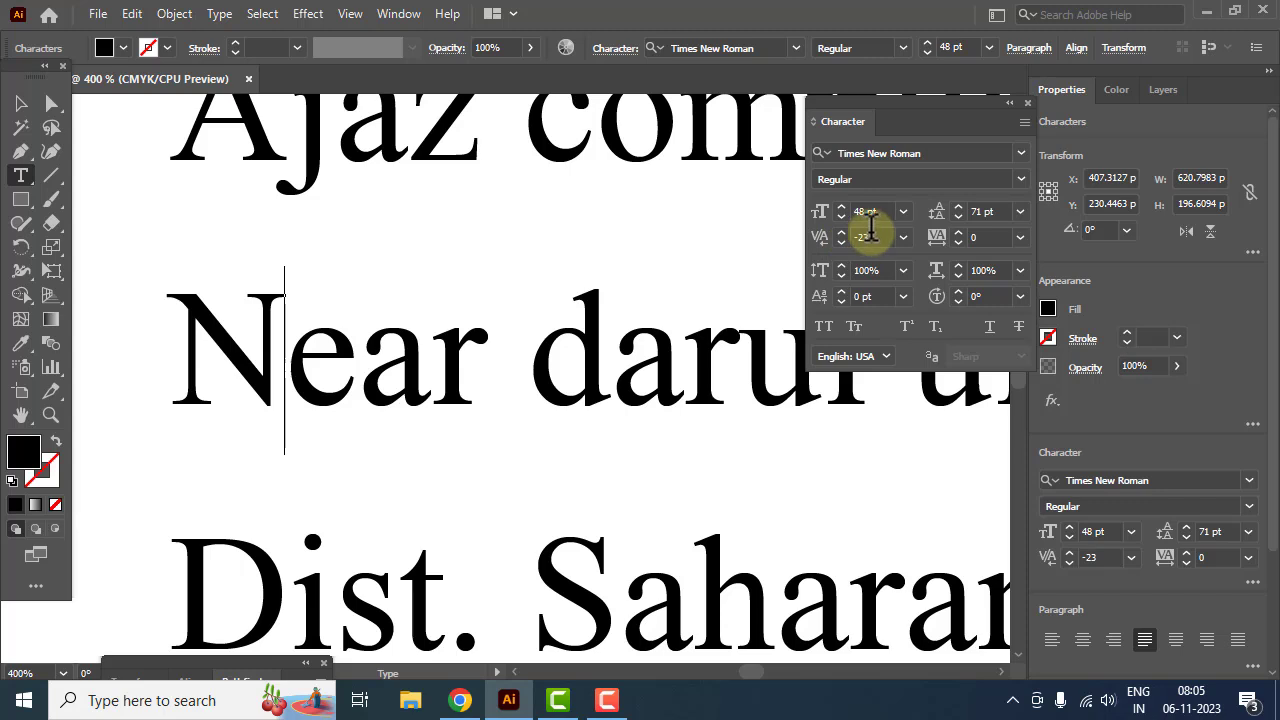
# Tighten the kerning between "N" and "e" to -51, and loosen it to -43.
pyautogui.click(878, 237)
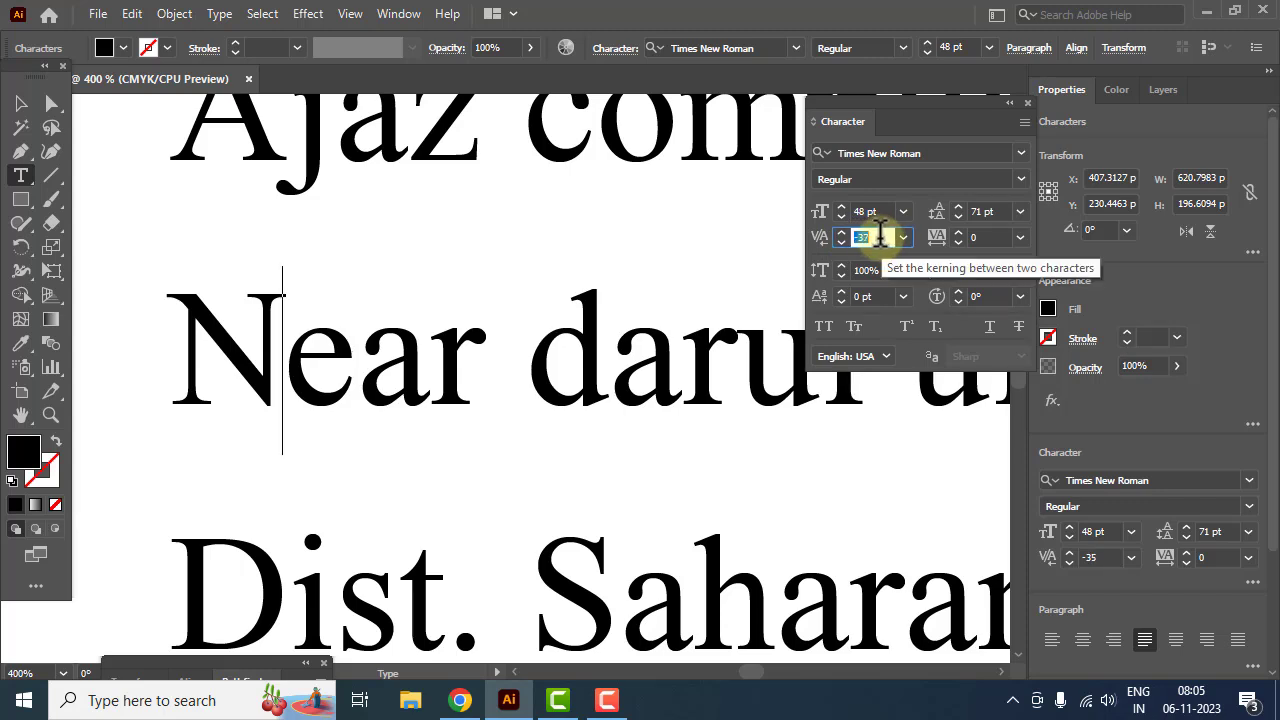
pyautogui.write('-51')
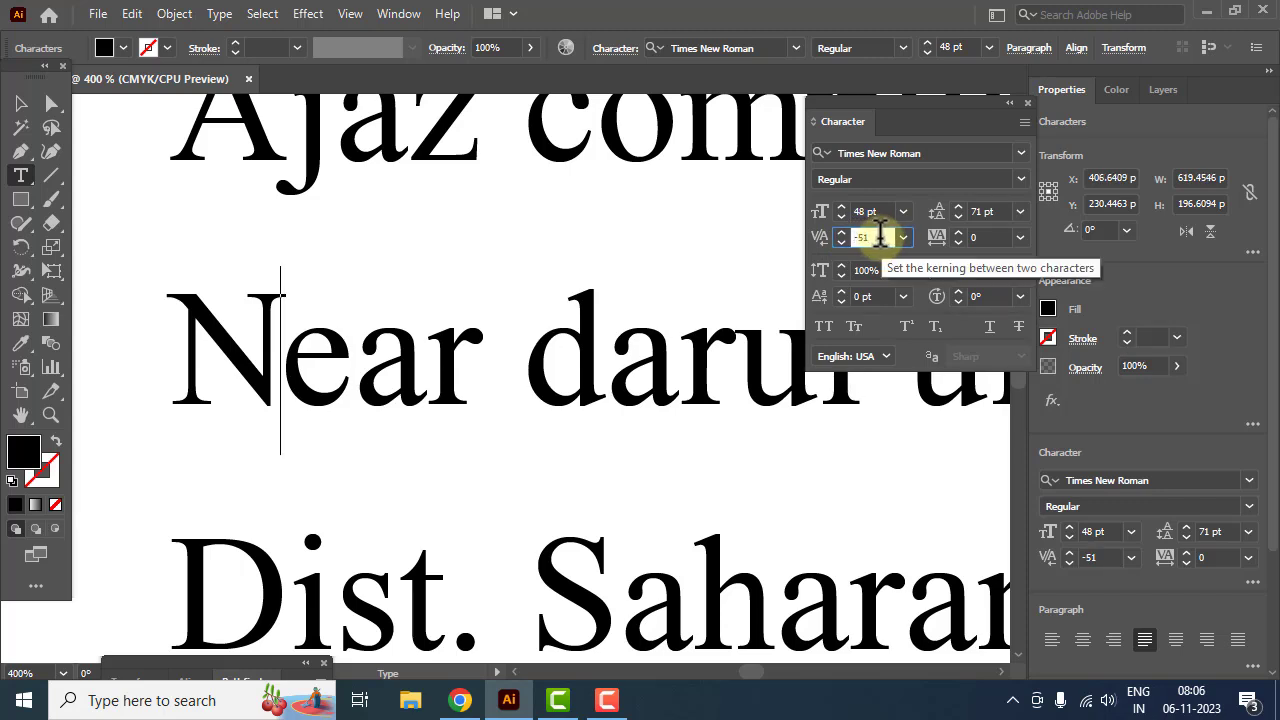
pyautogui.press('Return')
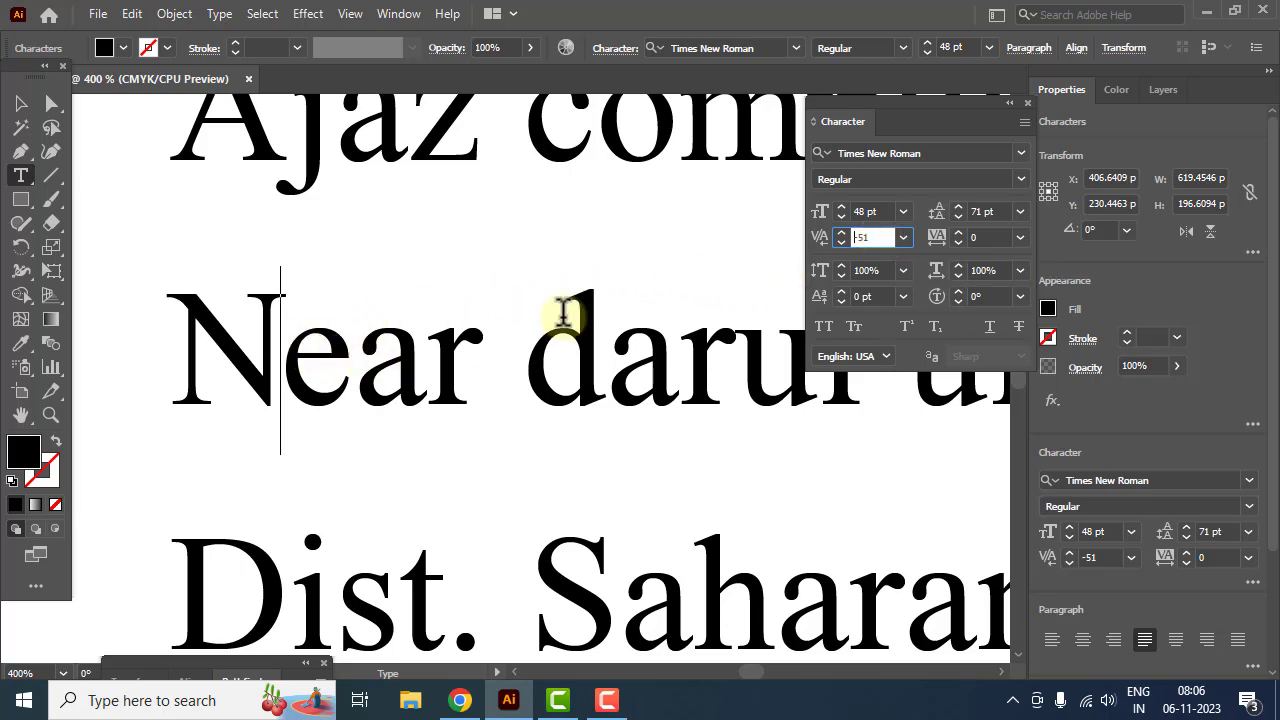
pyautogui.write('-43')
pyautogui.press('Return')
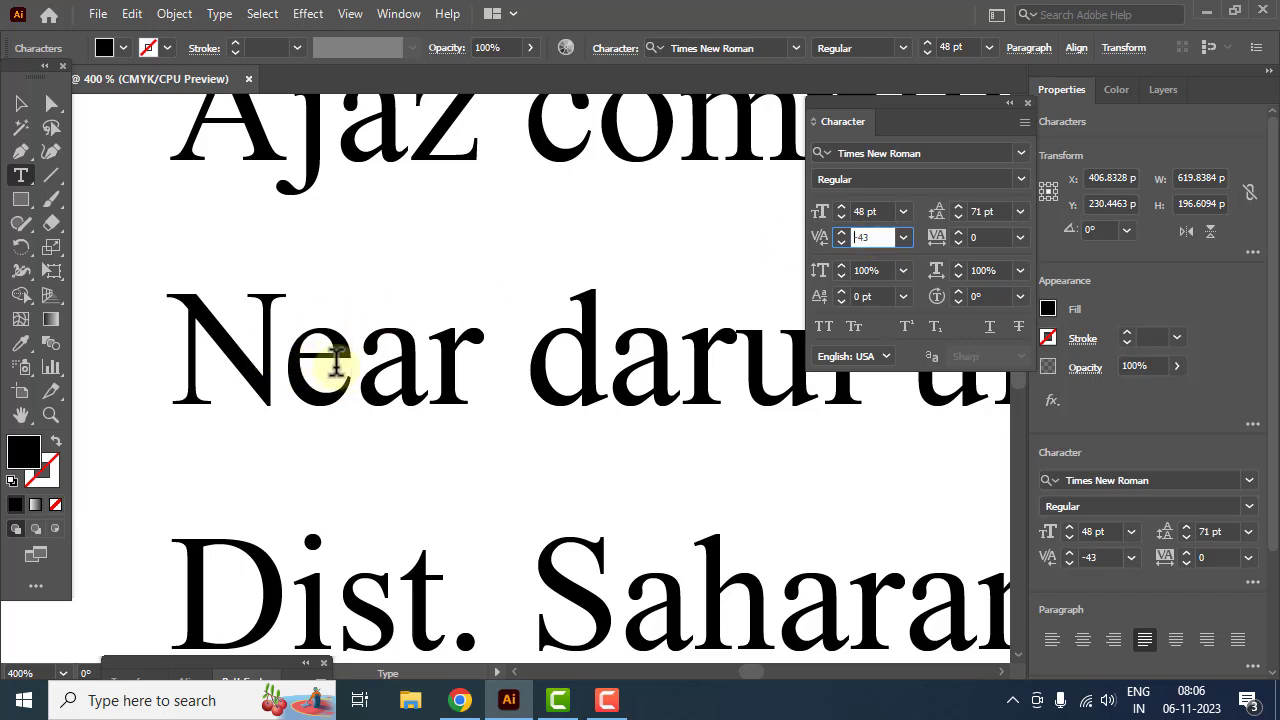
# Reset the kerning between the "N" and "e" of "Near" to Auto.
pyautogui.click(902, 237)
pyautogui.click(906, 254)
pyautogui.click(567, 368)
pyautogui.hotkey('ctrl', '0')
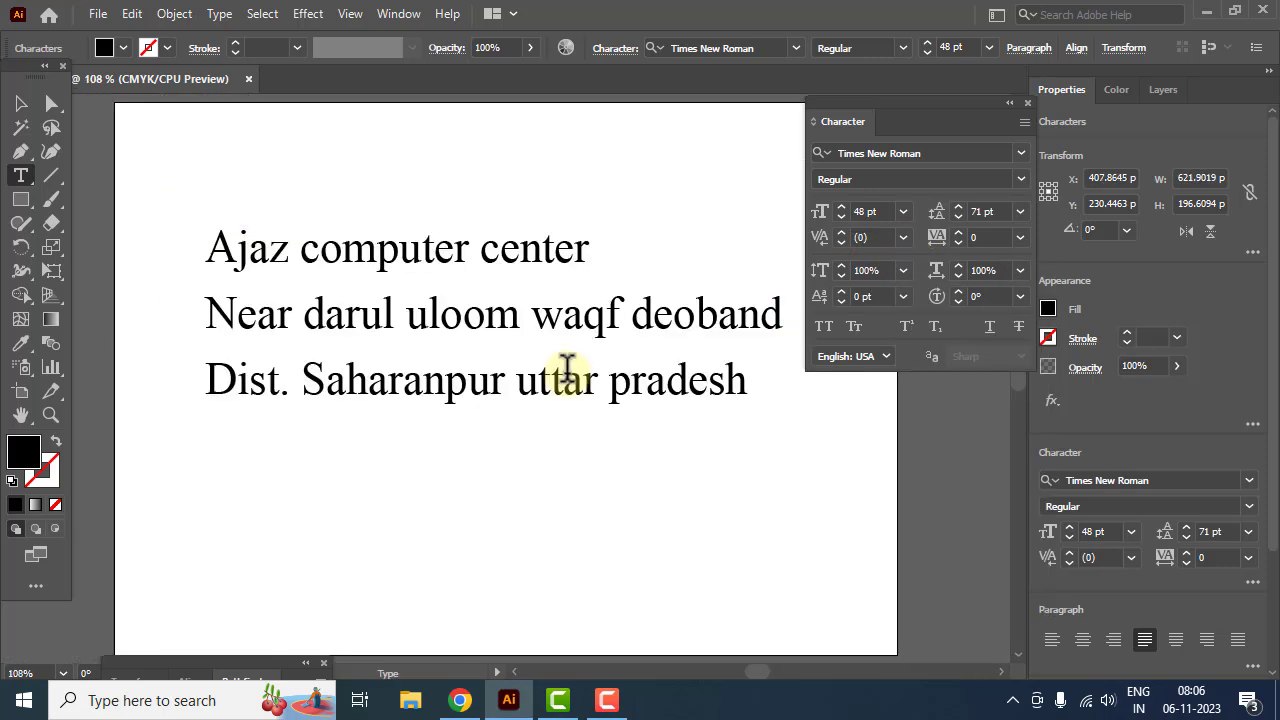
# Select all the characters in the three-line text object with the Type tool.
pyautogui.click(28, 106)
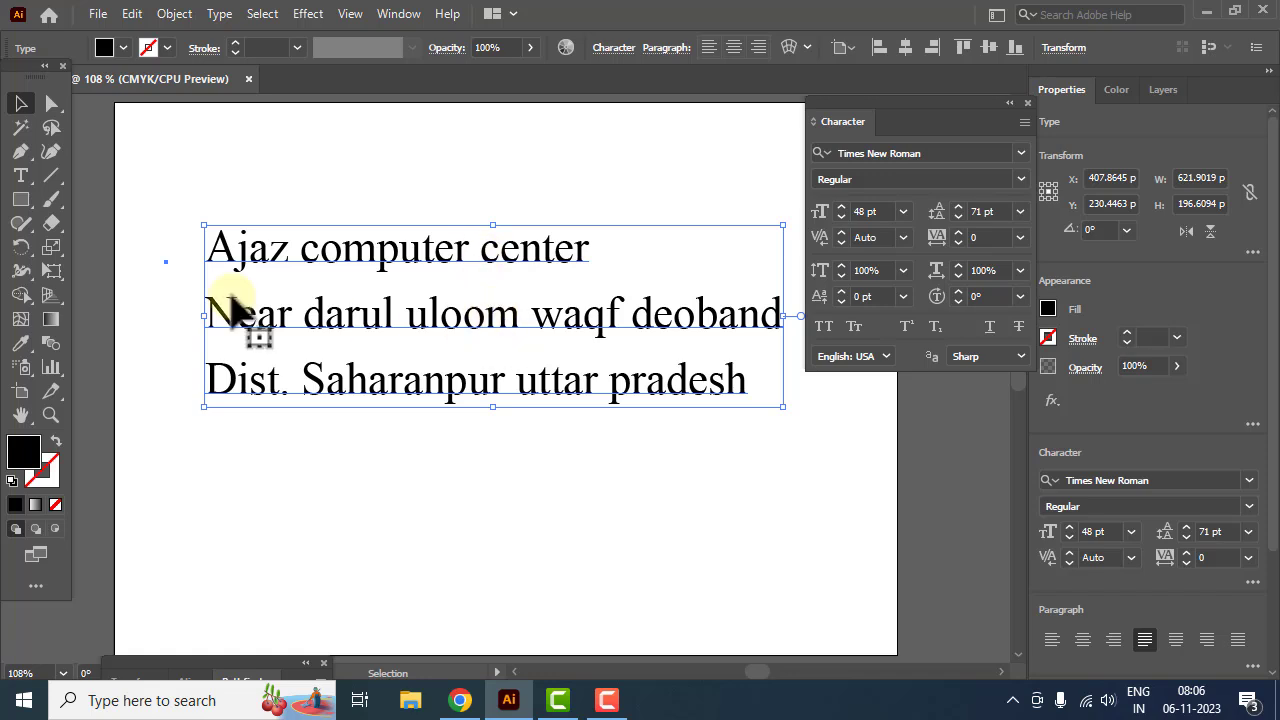
pyautogui.click(22, 178)
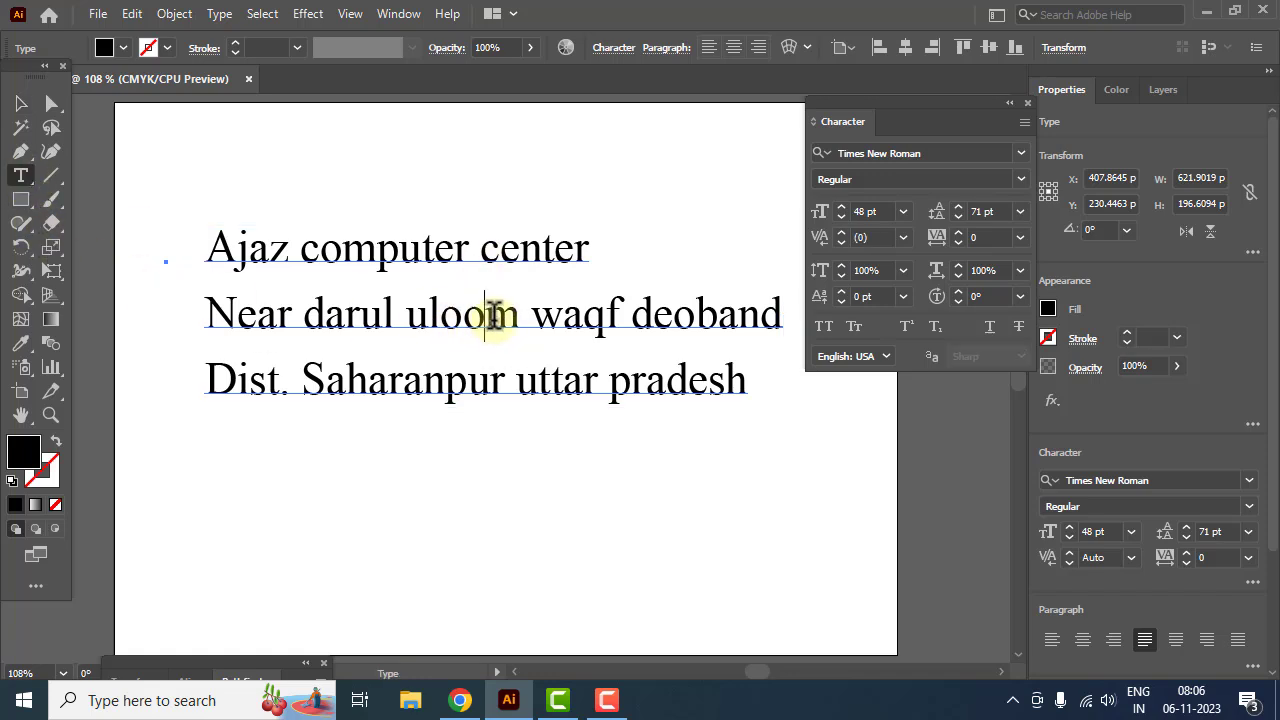
pyautogui.click(492, 318)
pyautogui.hotkey('ctrl', 'a')
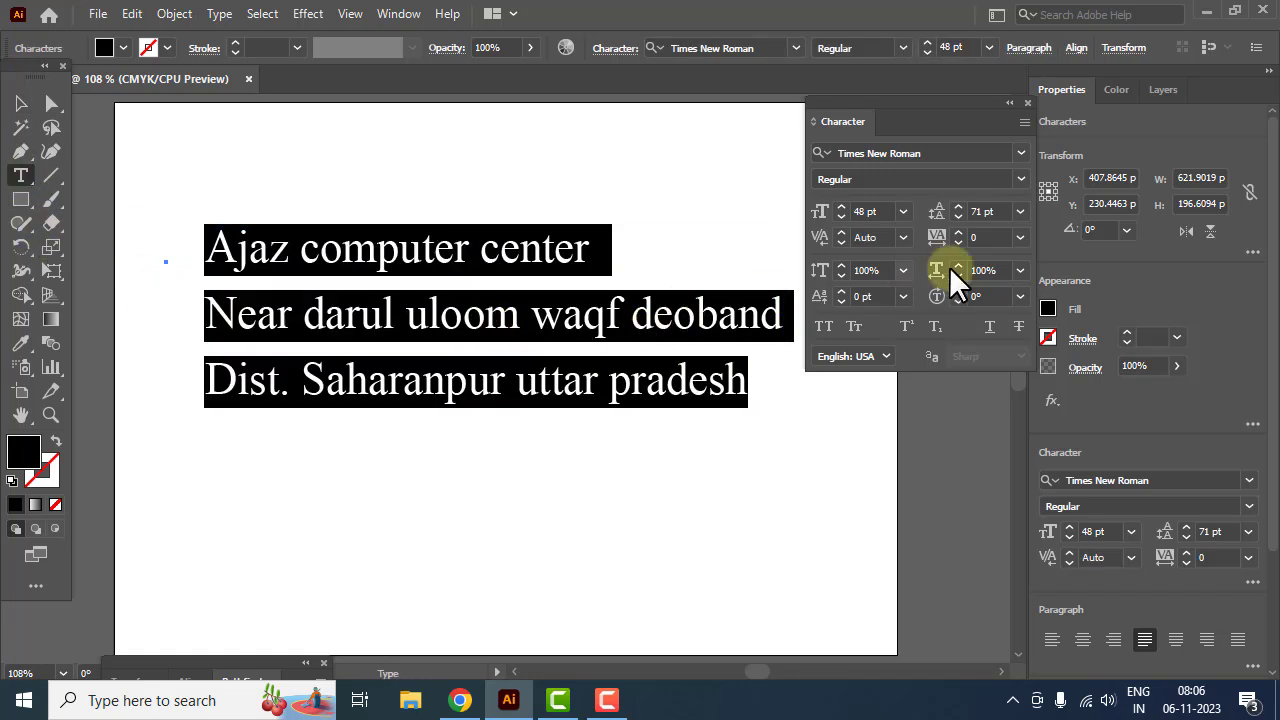
# Try wider tracking on the three selected lines, going to about 100 and back to 94, and reset it to 0.
pyautogui.click(1017, 239)
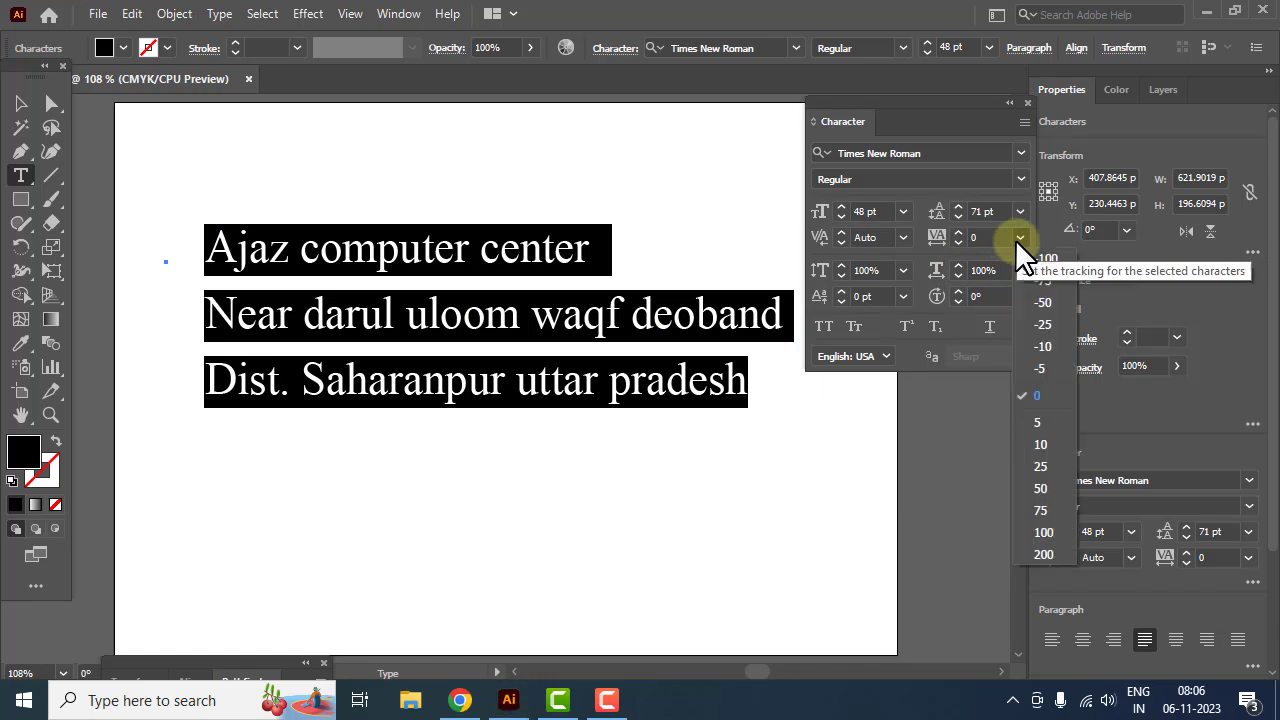
pyautogui.click(980, 237)
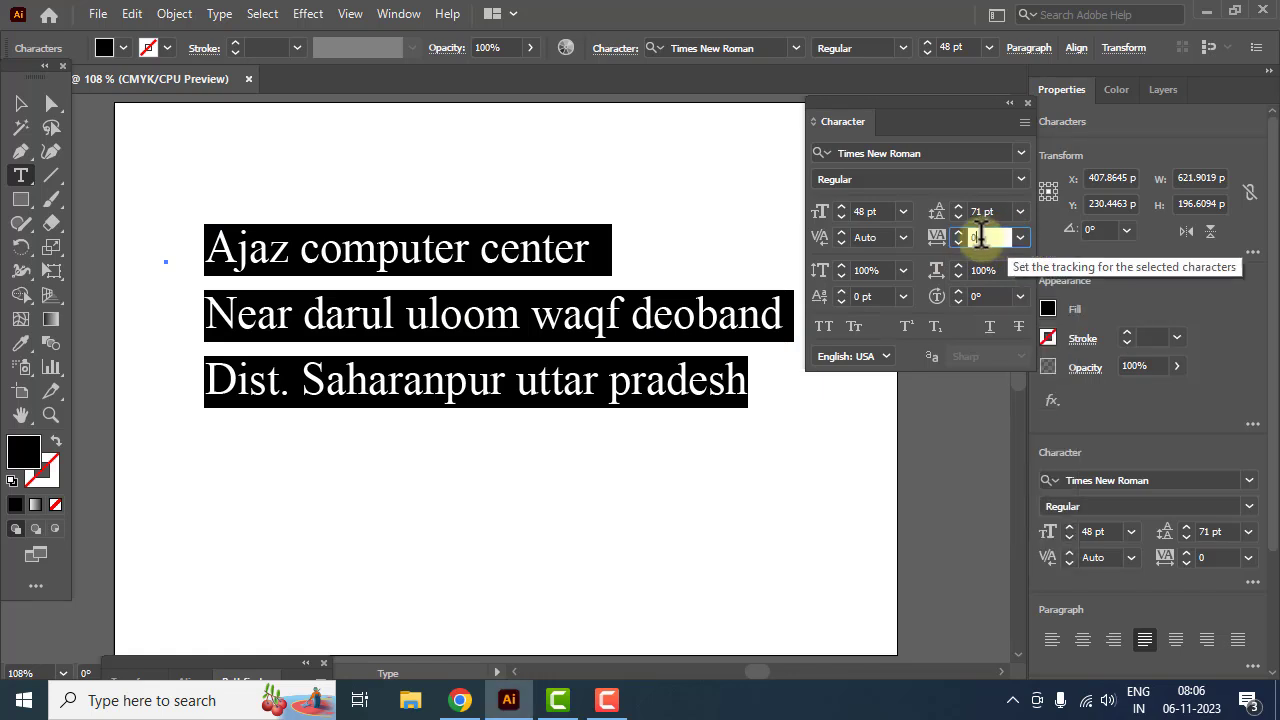
pyautogui.scroll(20, 980, 237)
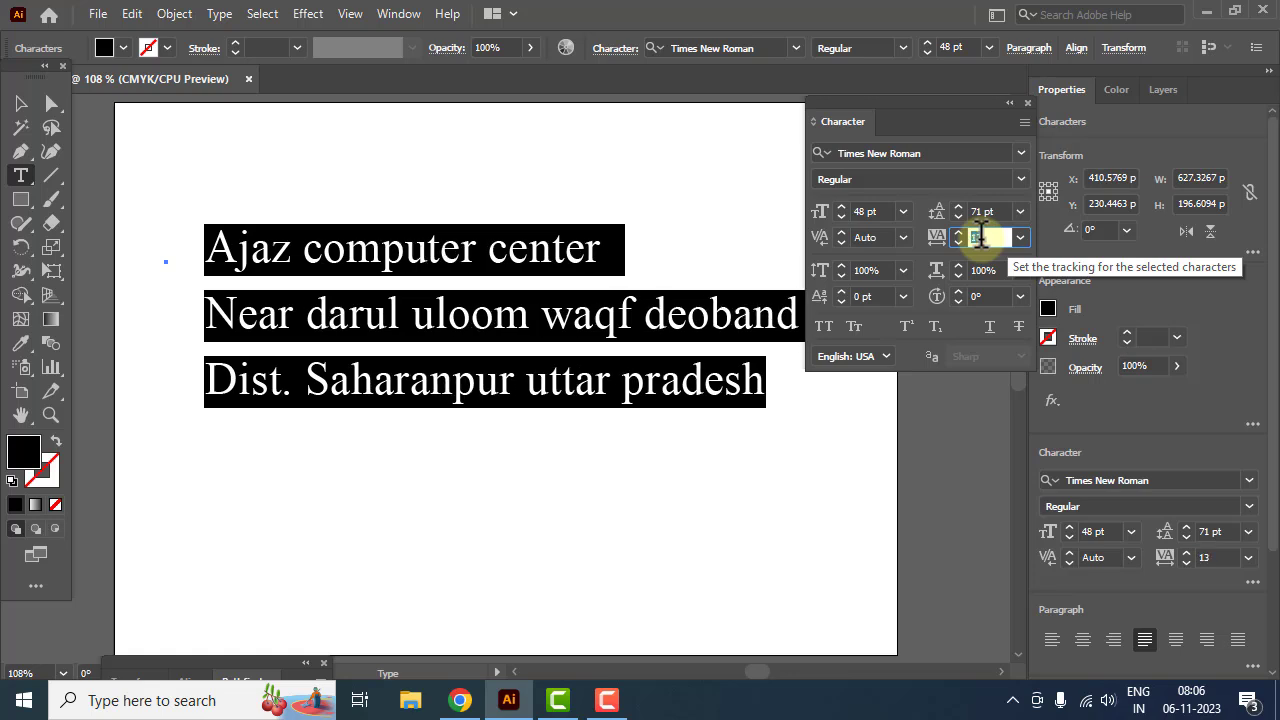
pyautogui.scroll(20, 980, 237)
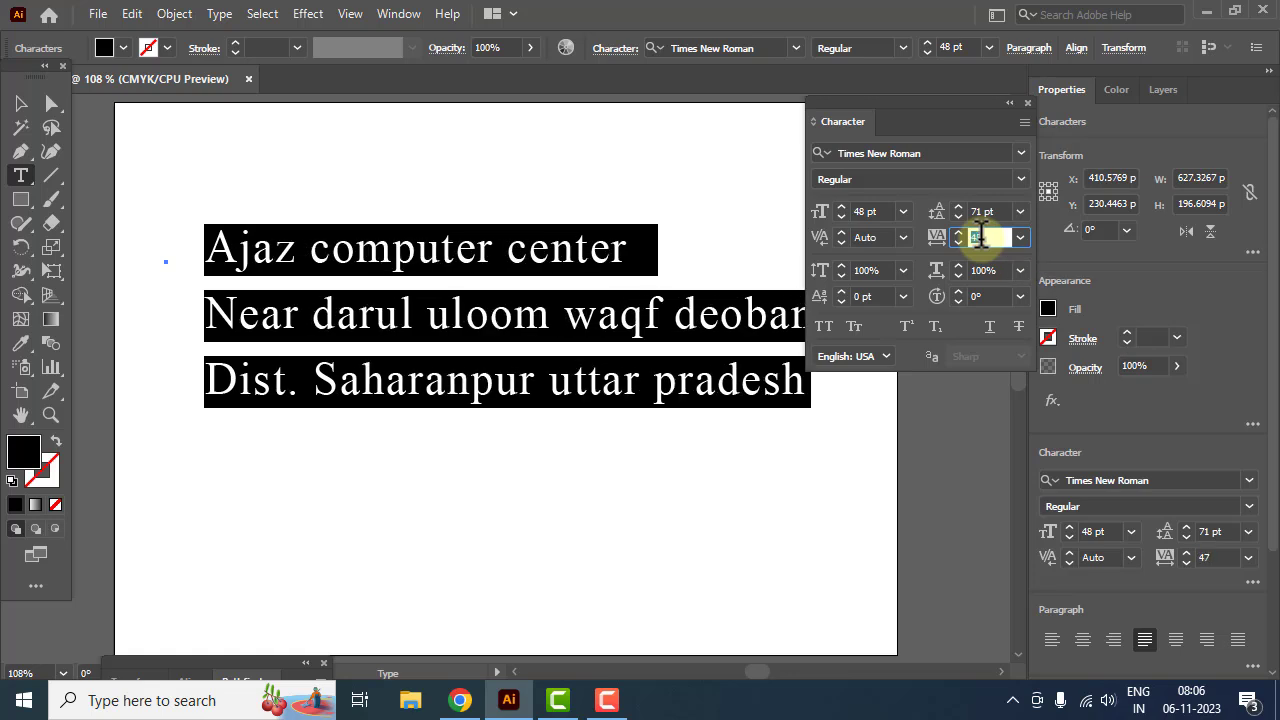
pyautogui.scroll(20, 980, 237)
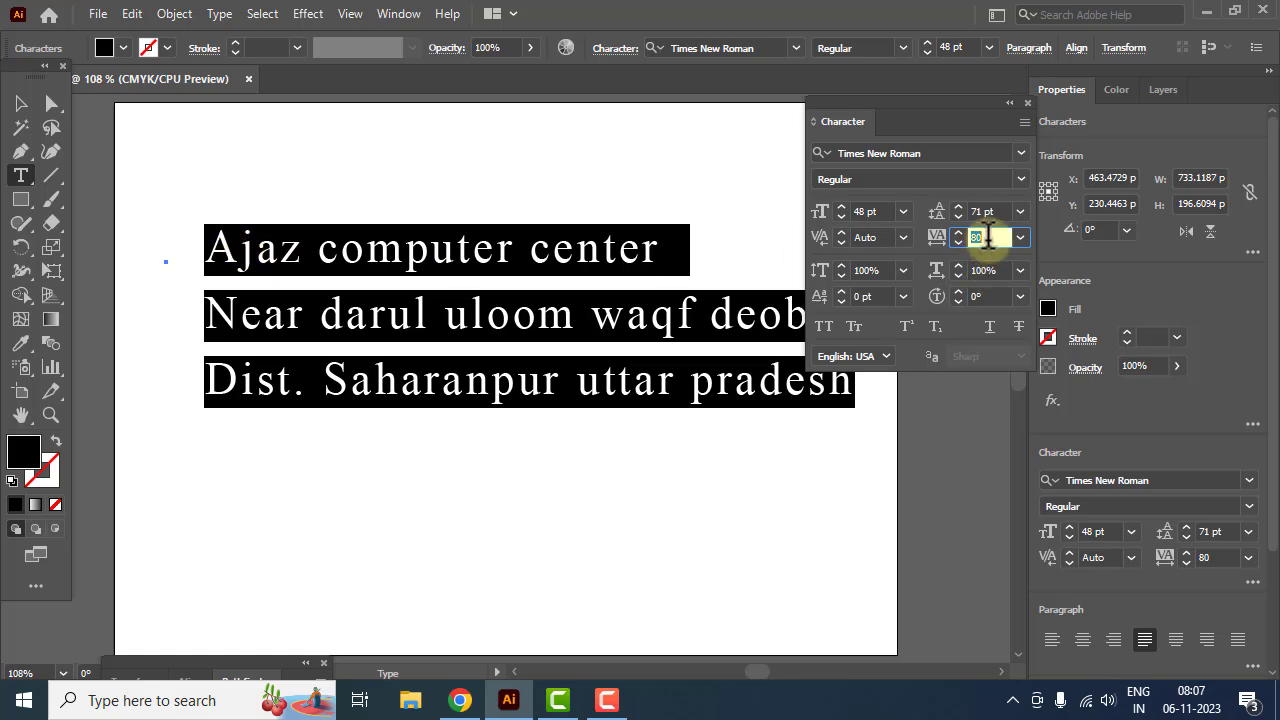
pyautogui.scroll(20, 985, 233)
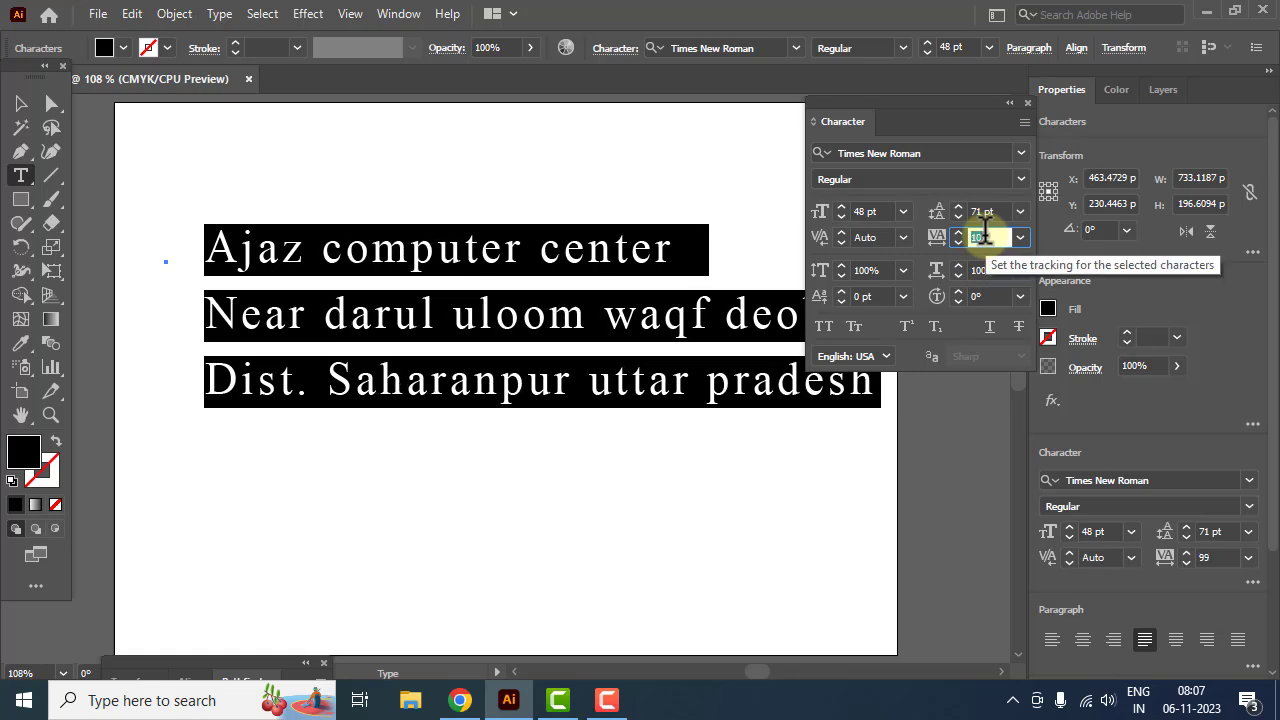
pyautogui.scroll(-10, 985, 235)
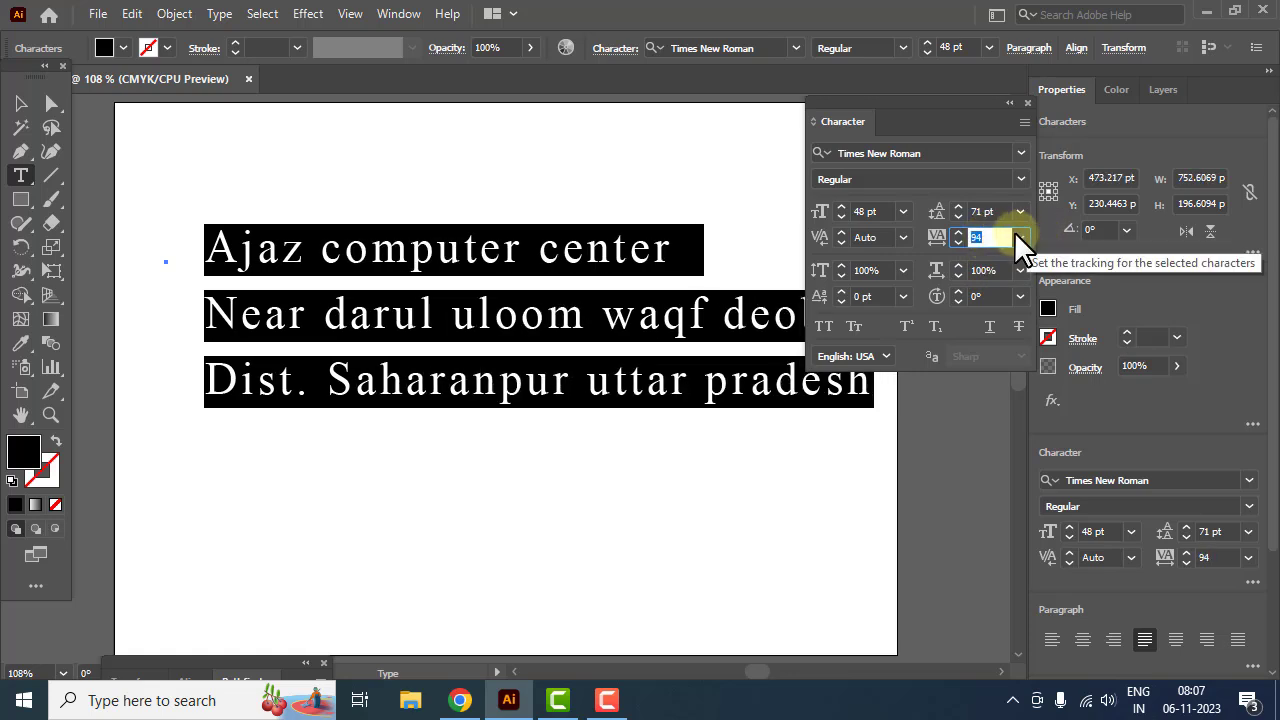
pyautogui.click(1019, 237)
pyautogui.click(1040, 399)
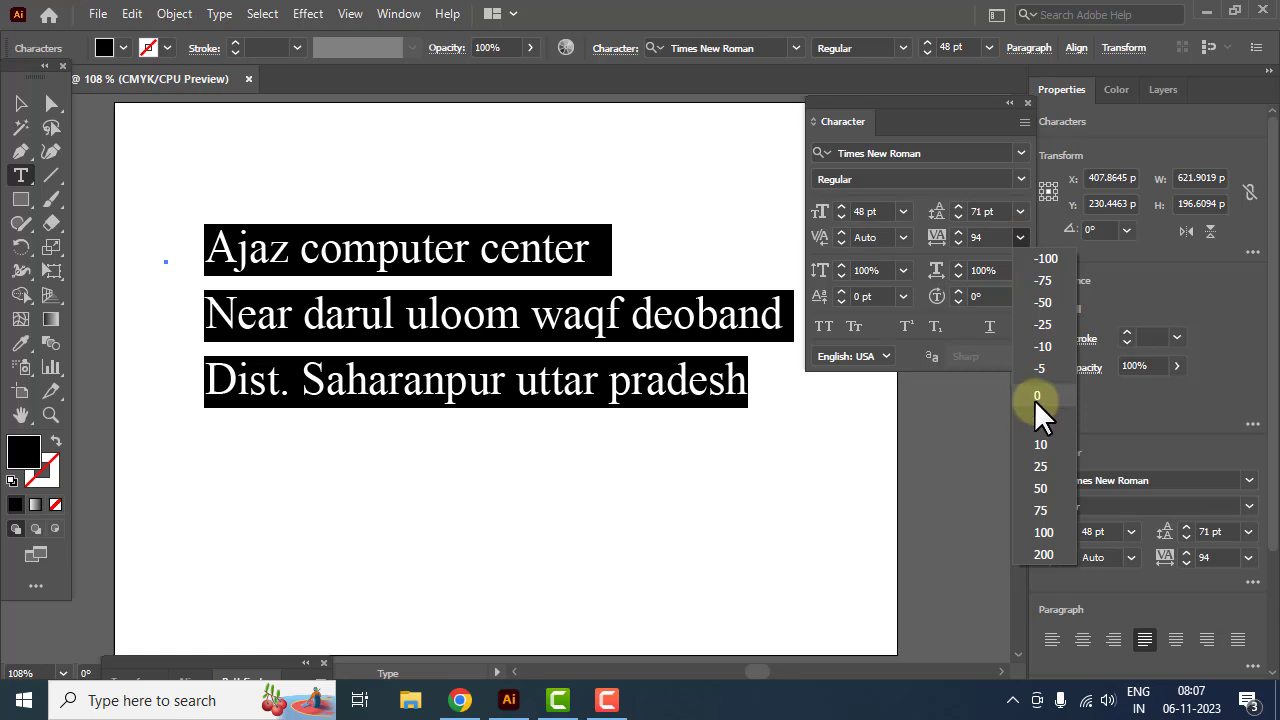
# Preview the selected lines at 25% vertical scale and 25% horizontal scale, returning each to 100%.
pyautogui.click(903, 270)
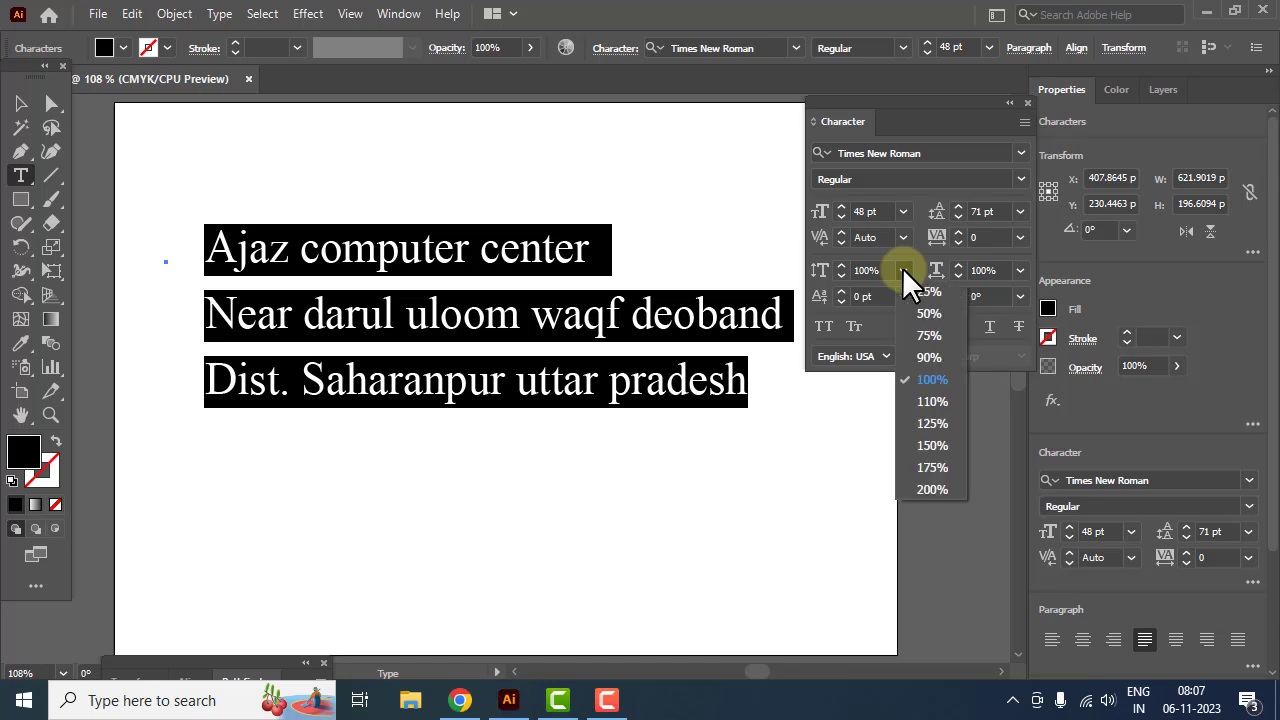
pyautogui.click(926, 314)
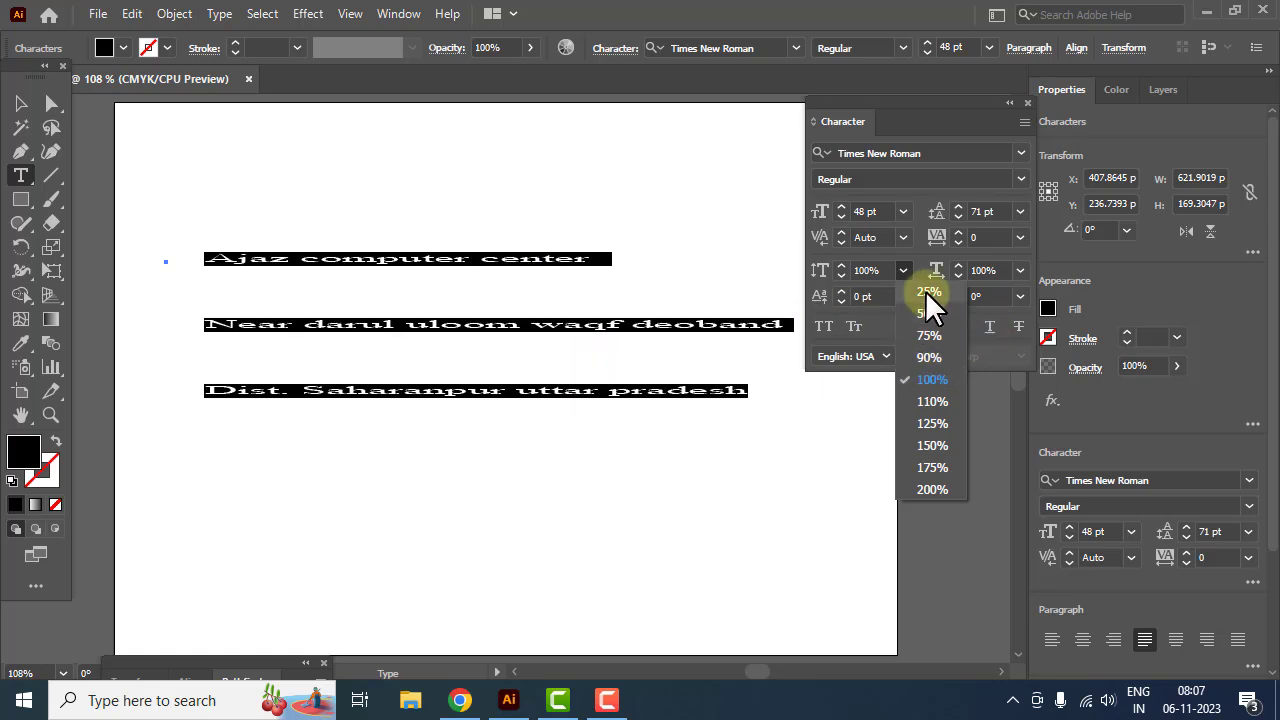
pyautogui.click(929, 380)
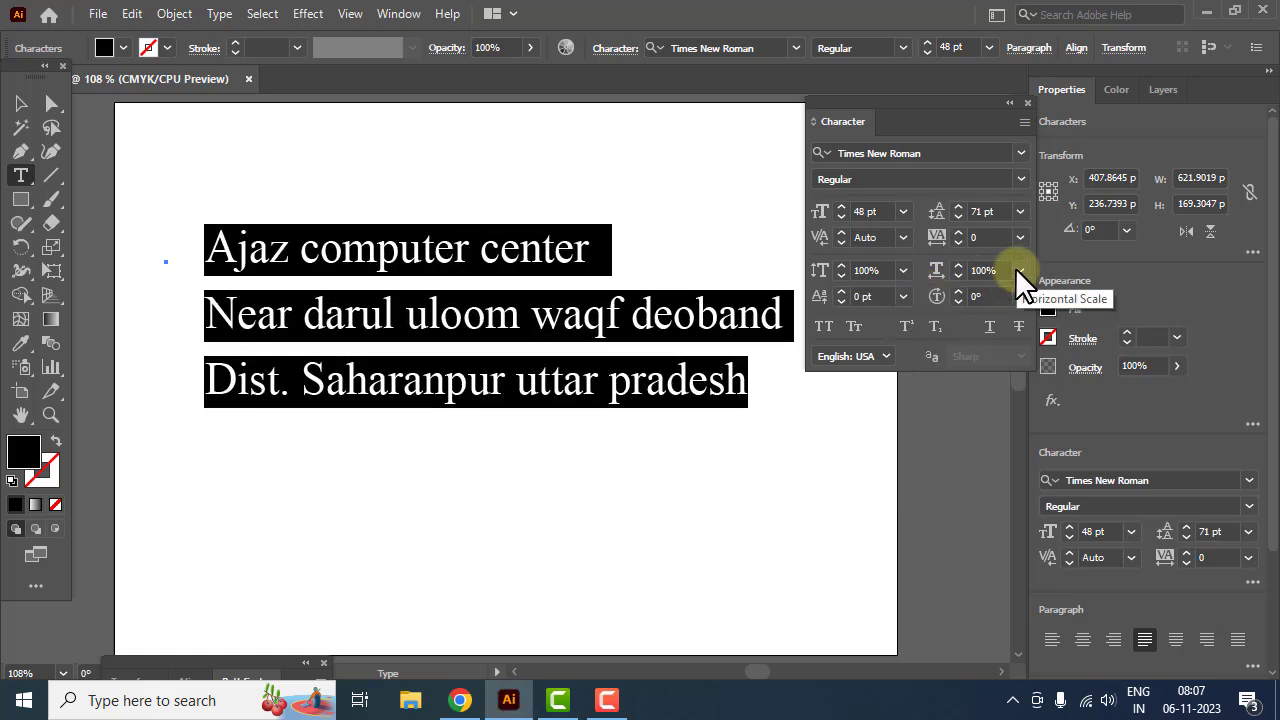
pyautogui.click(1017, 269)
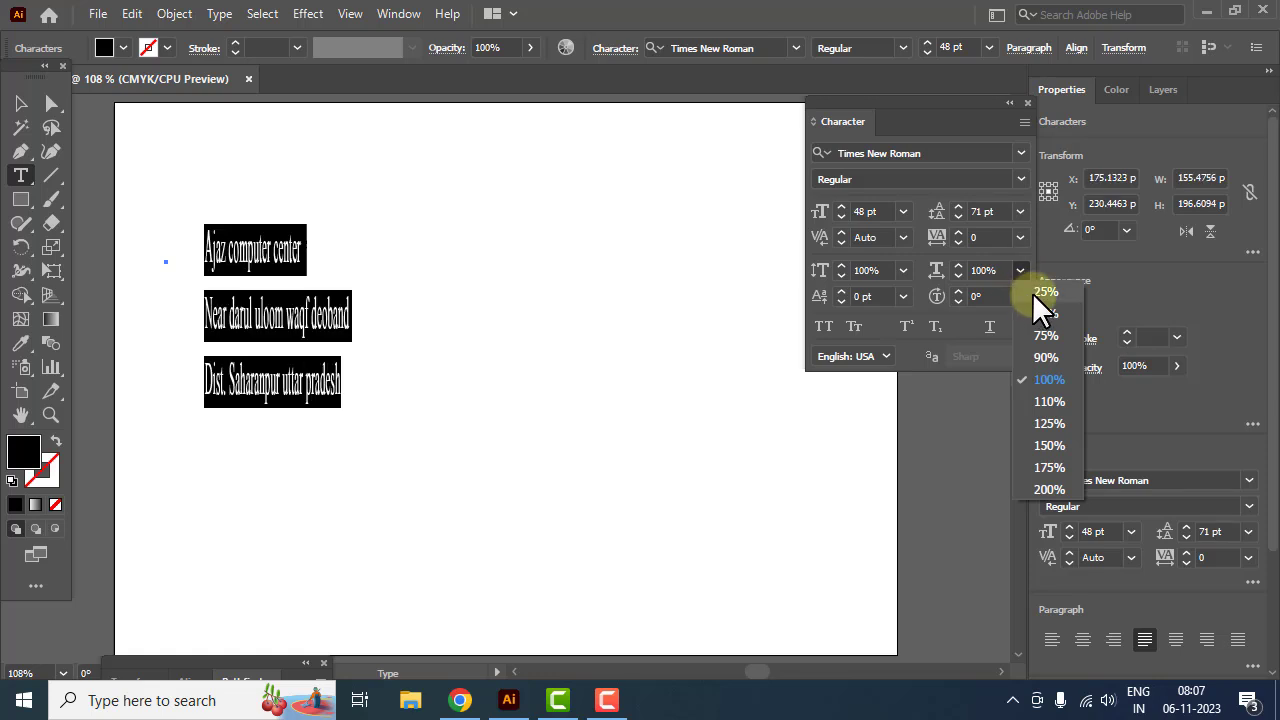
pyautogui.click(1052, 376)
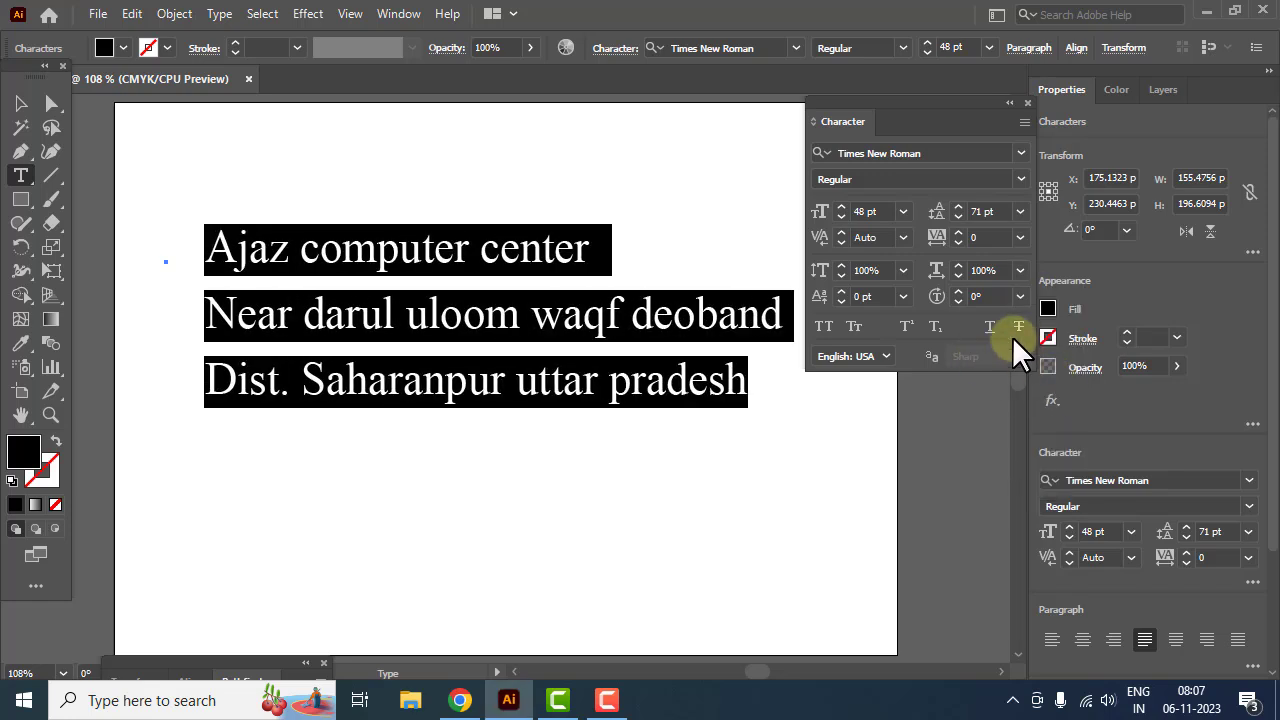
# Try baseline shifts of 19 pt and -18 pt on the letters "de" of "deoband", and reset the shift to 0 pt.
pyautogui.click(878, 292)
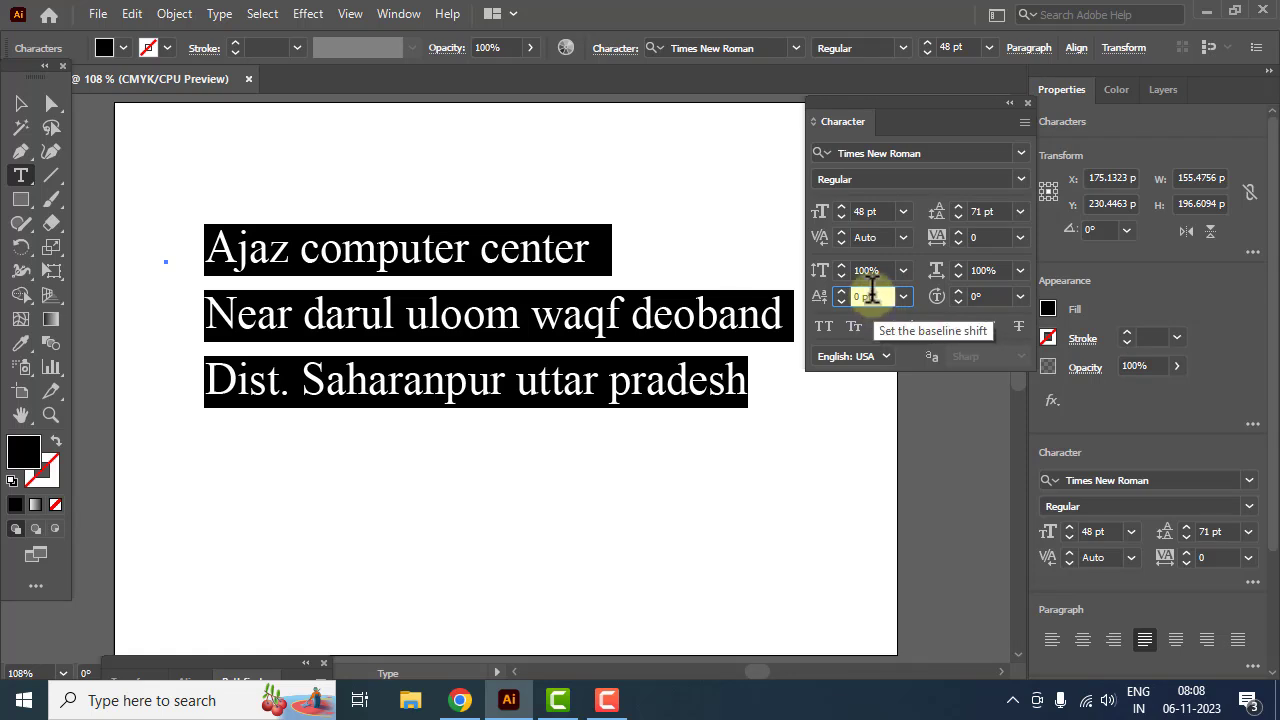
pyautogui.click(618, 322)
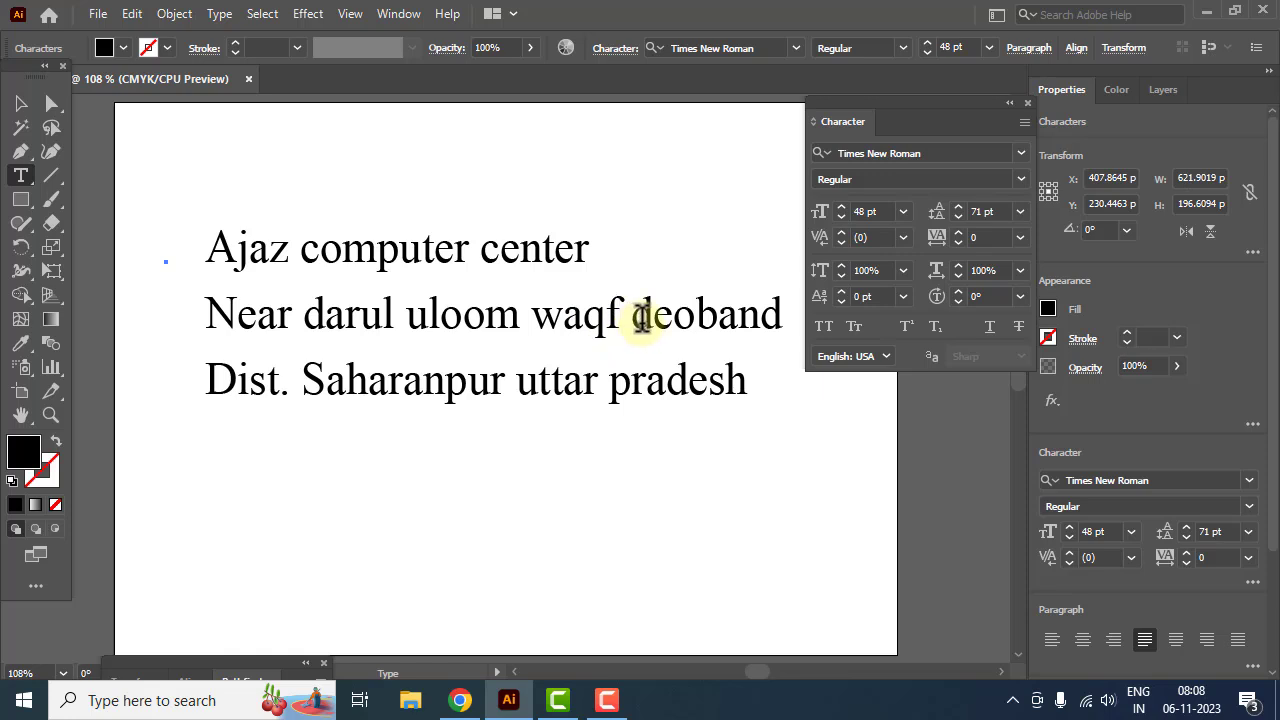
pyautogui.moveTo(641, 318); pyautogui.dragTo(667, 320)
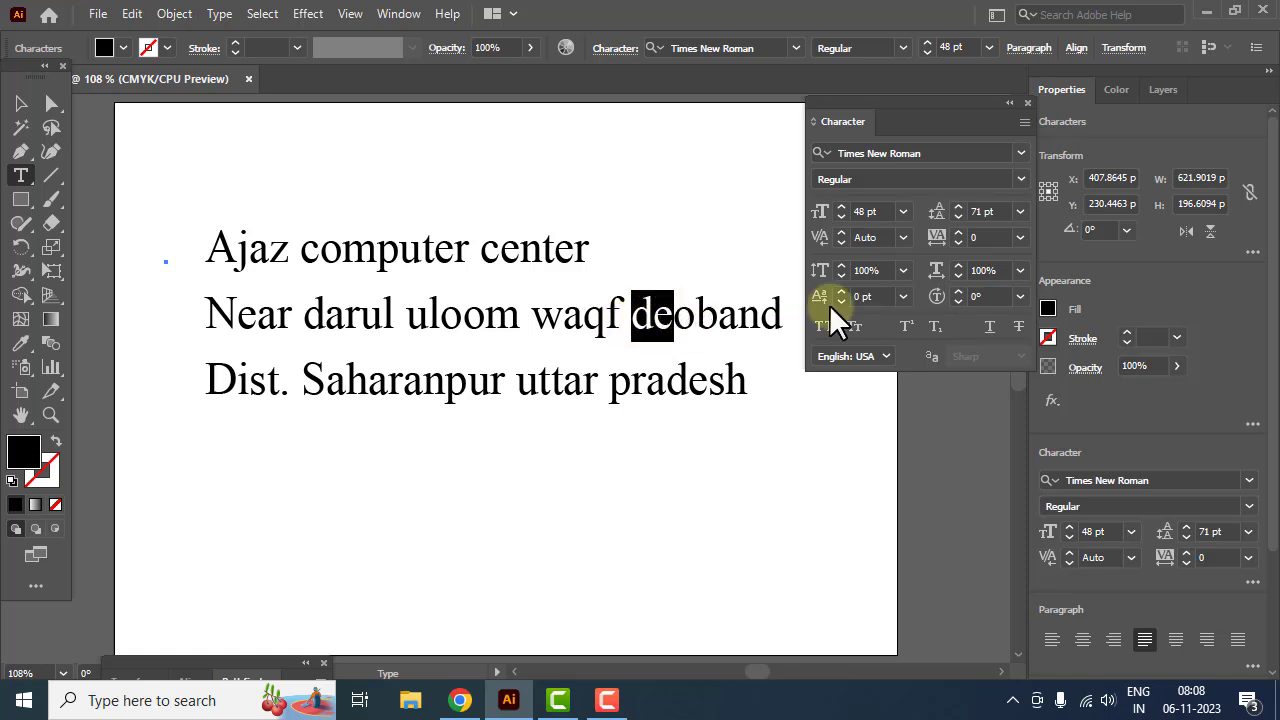
pyautogui.click(872, 296)
pyautogui.scroll(14, 875, 292)
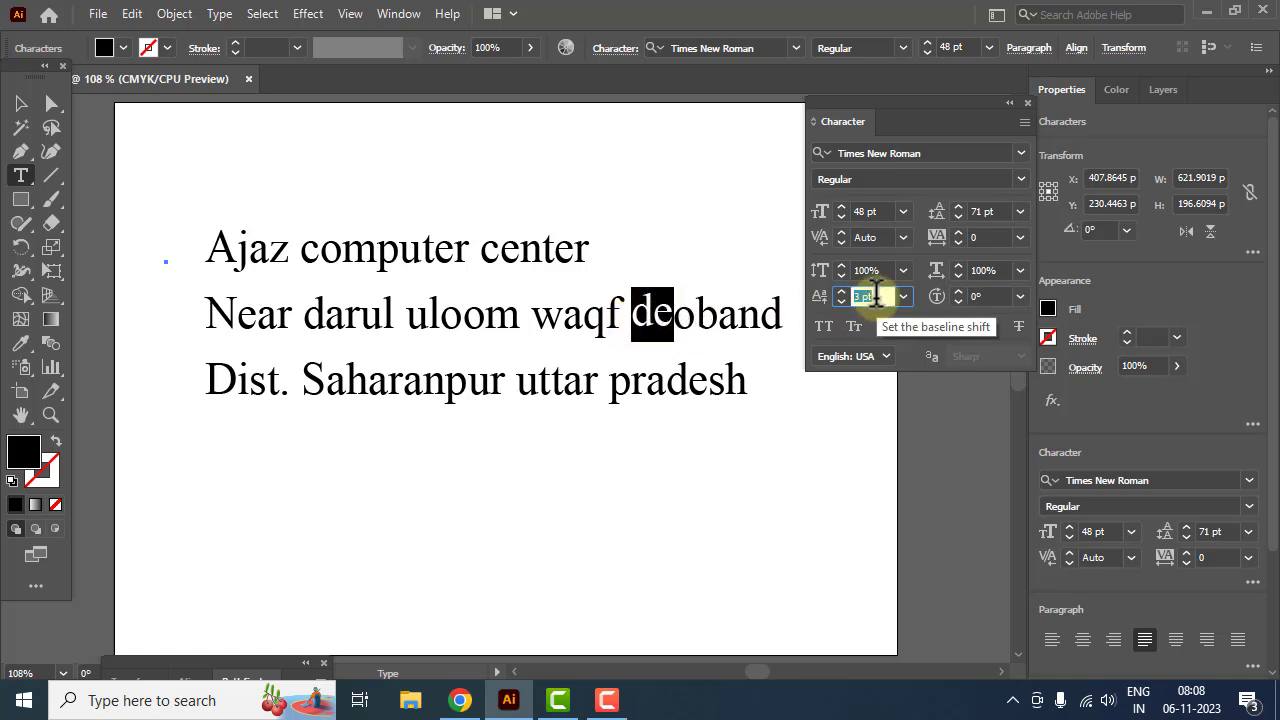
pyautogui.scroll(-5, 875, 292)
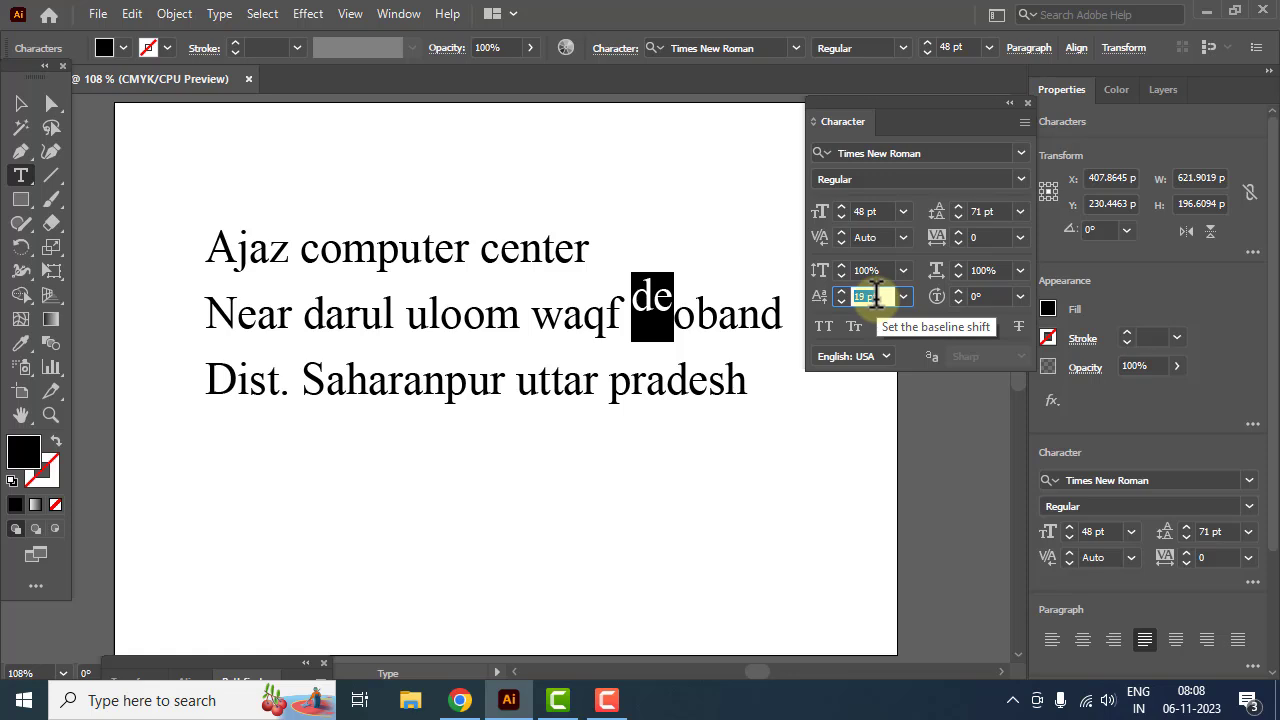
pyautogui.scroll(-20, 875, 293)
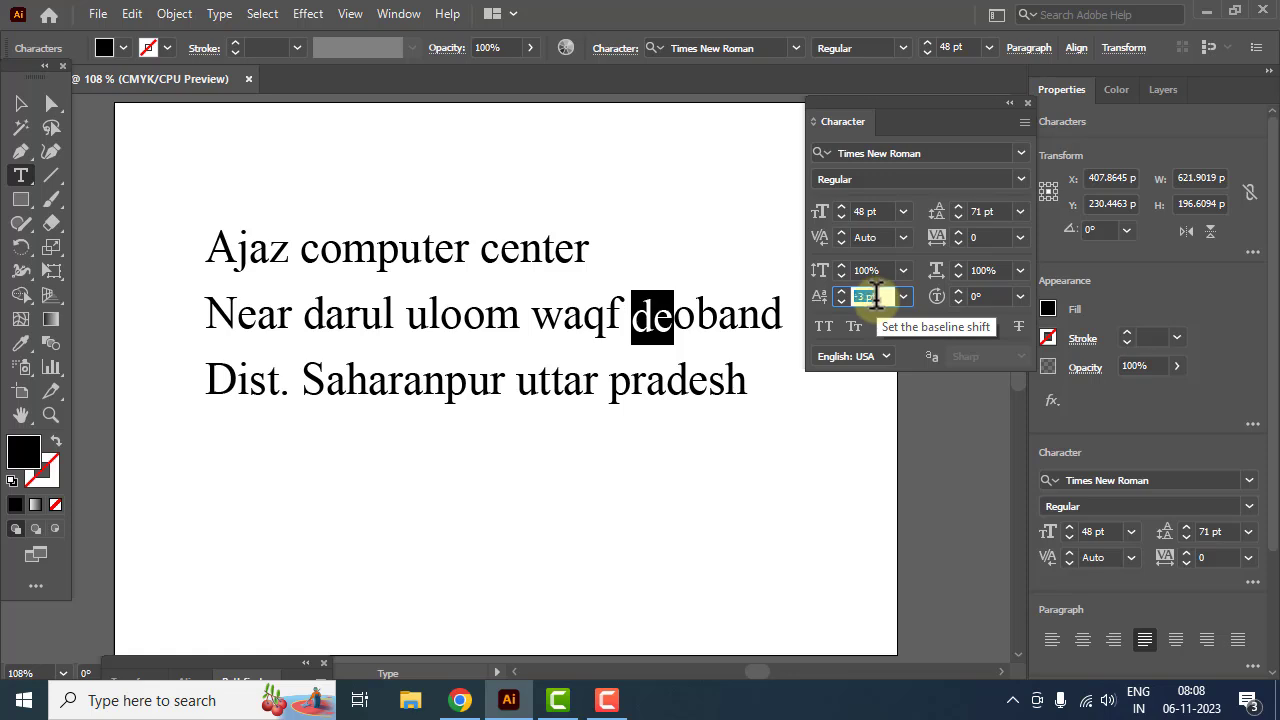
pyautogui.scroll(-2, 875, 293)
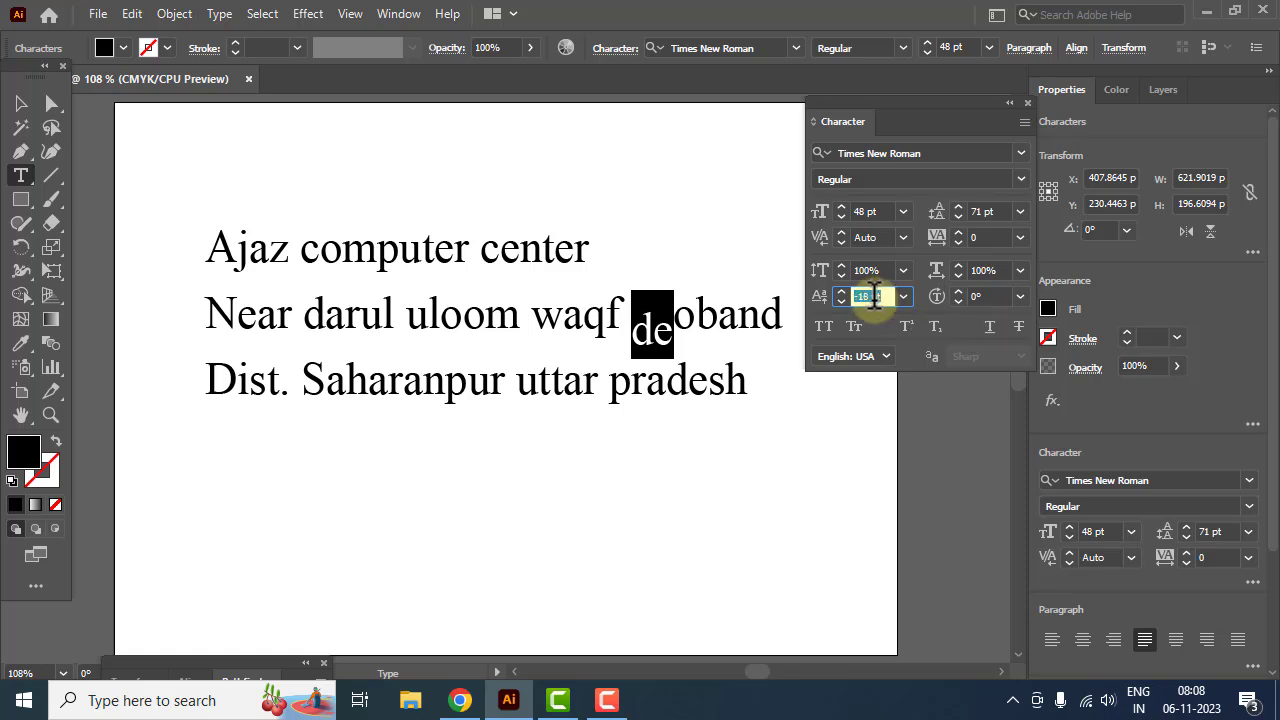
pyautogui.click(904, 296)
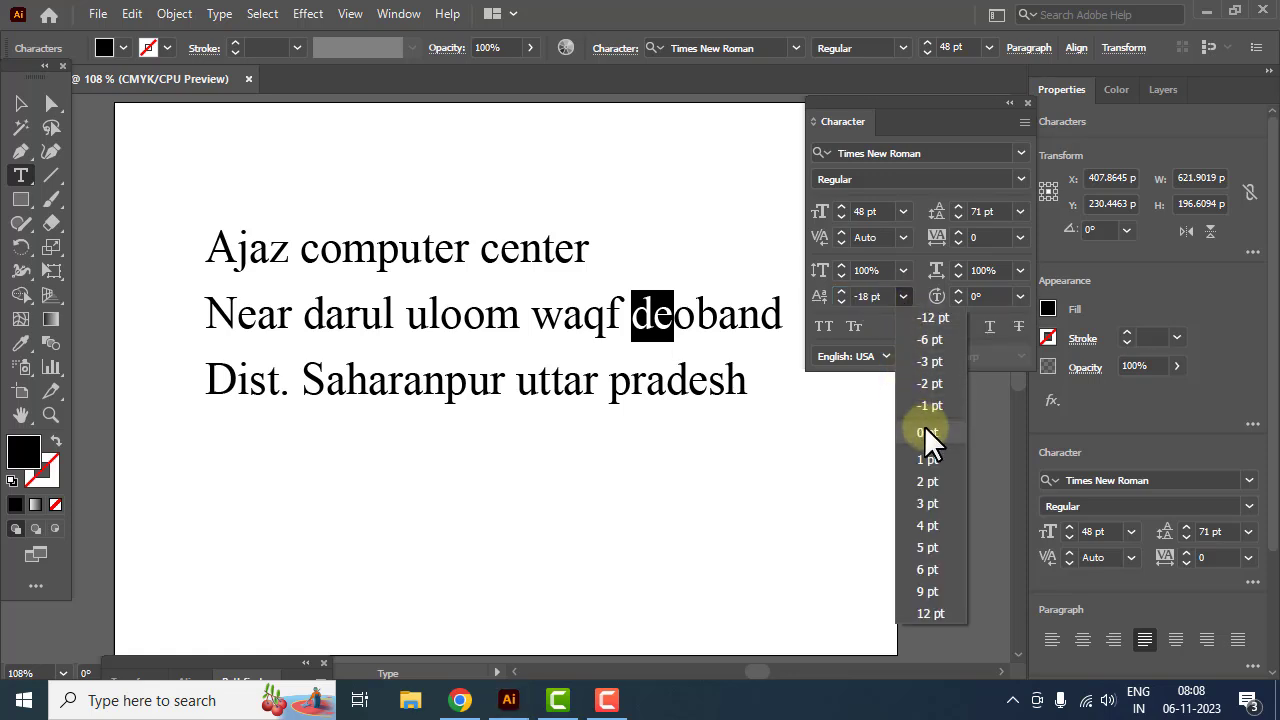
pyautogui.click(925, 431)
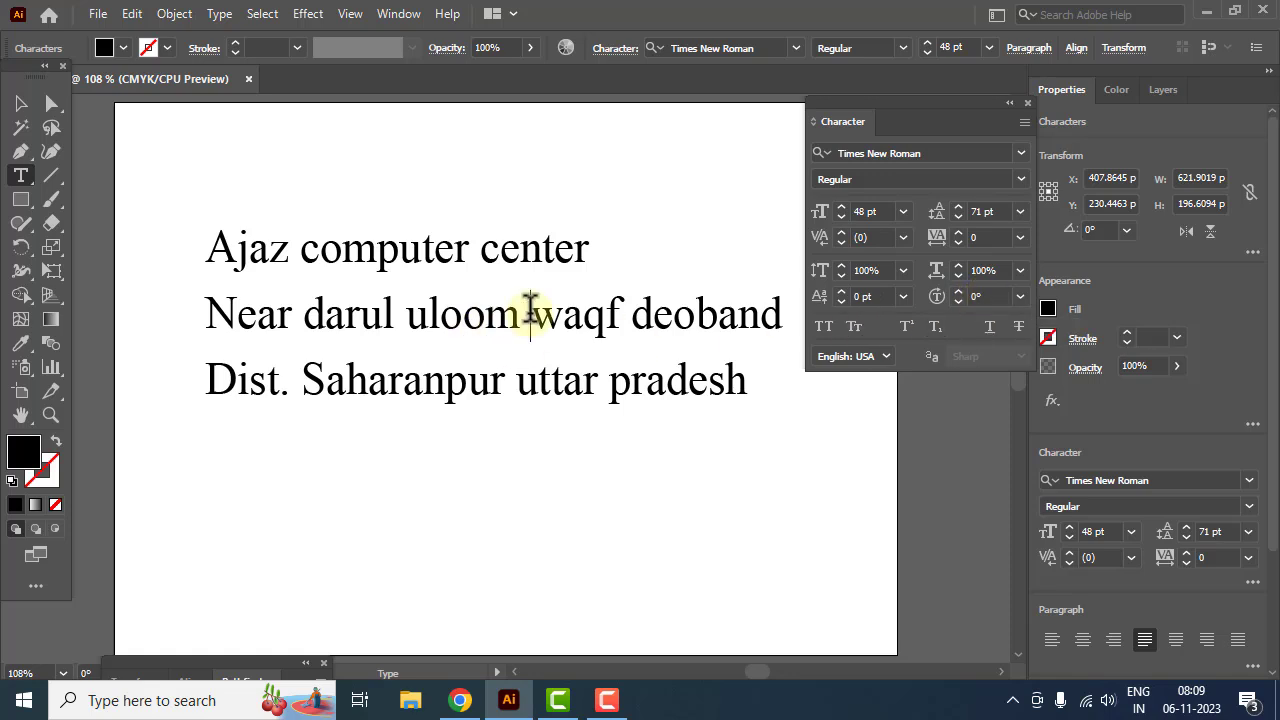
# Try character rotations of 11° and -15° on the word "uloom" in the second line, and reset the rotation to 0°.
pyautogui.moveTo(519, 312); pyautogui.dragTo(406, 314)
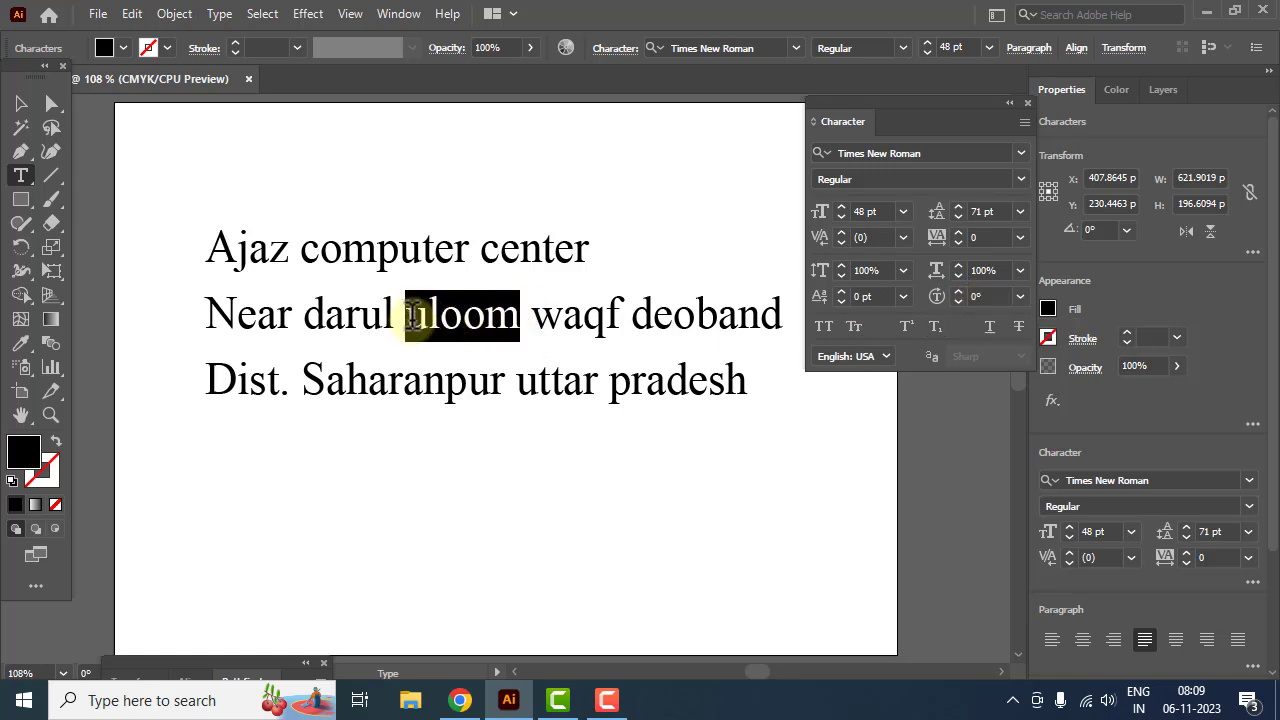
pyautogui.click(985, 297)
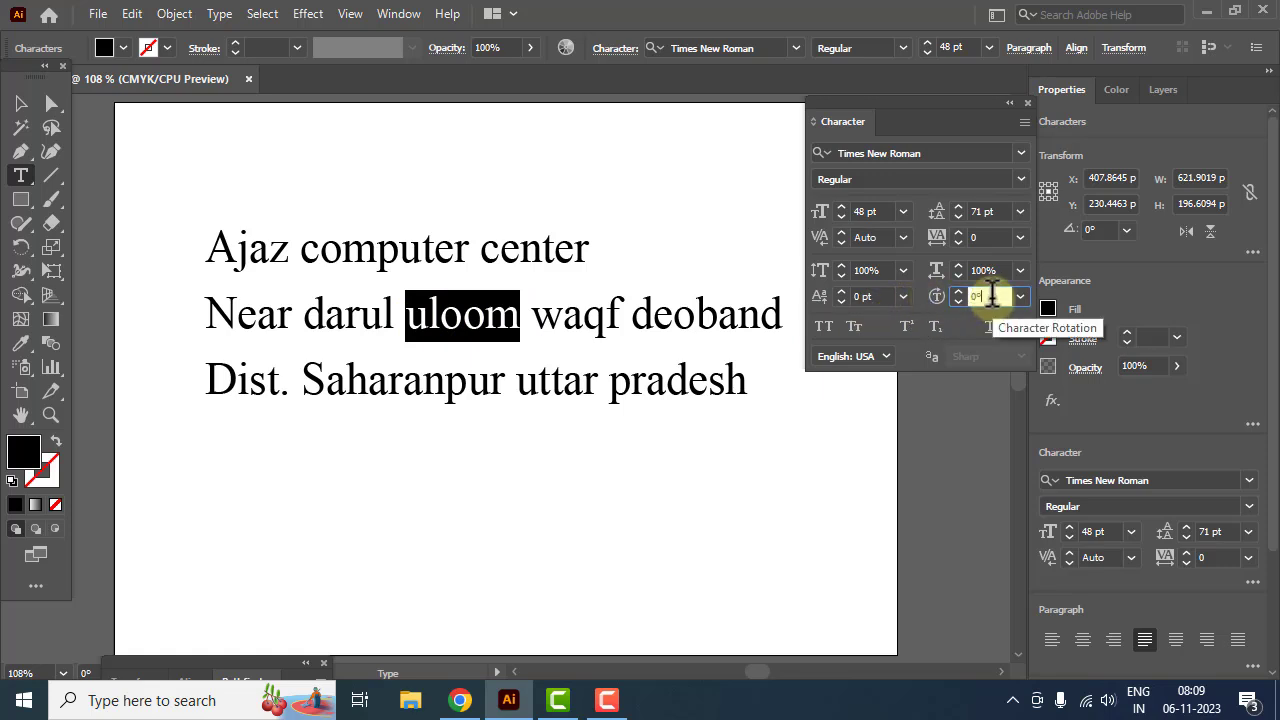
pyautogui.press('Up')
pyautogui.press('Up')
pyautogui.press('Up')
pyautogui.press('Up')
pyautogui.press('Up')
pyautogui.press('Up')
pyautogui.press('Up')
pyautogui.press('Up')
pyautogui.press('Up')
pyautogui.press('Up')
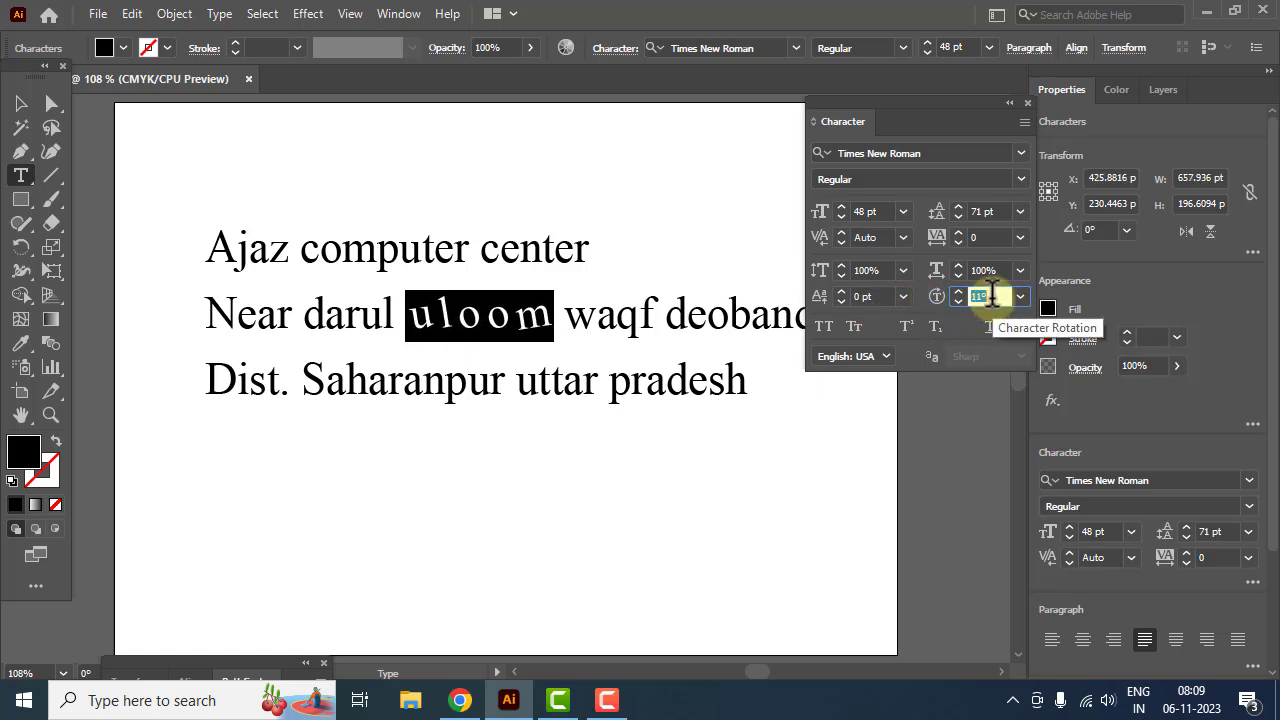
pyautogui.press('Down')
pyautogui.press('Down')
pyautogui.press('Down')
pyautogui.press('Down')
pyautogui.press('Down')
pyautogui.press('Down')
pyautogui.press('Down')
pyautogui.press('Down')
pyautogui.press('Down')
pyautogui.press('Down')
pyautogui.press('Down')
pyautogui.press('Down')
pyautogui.press('Down')
pyautogui.press('Down')
pyautogui.press('Down')
pyautogui.press('Down')
pyautogui.press('Down')
pyautogui.press('Down')
pyautogui.press('Down')
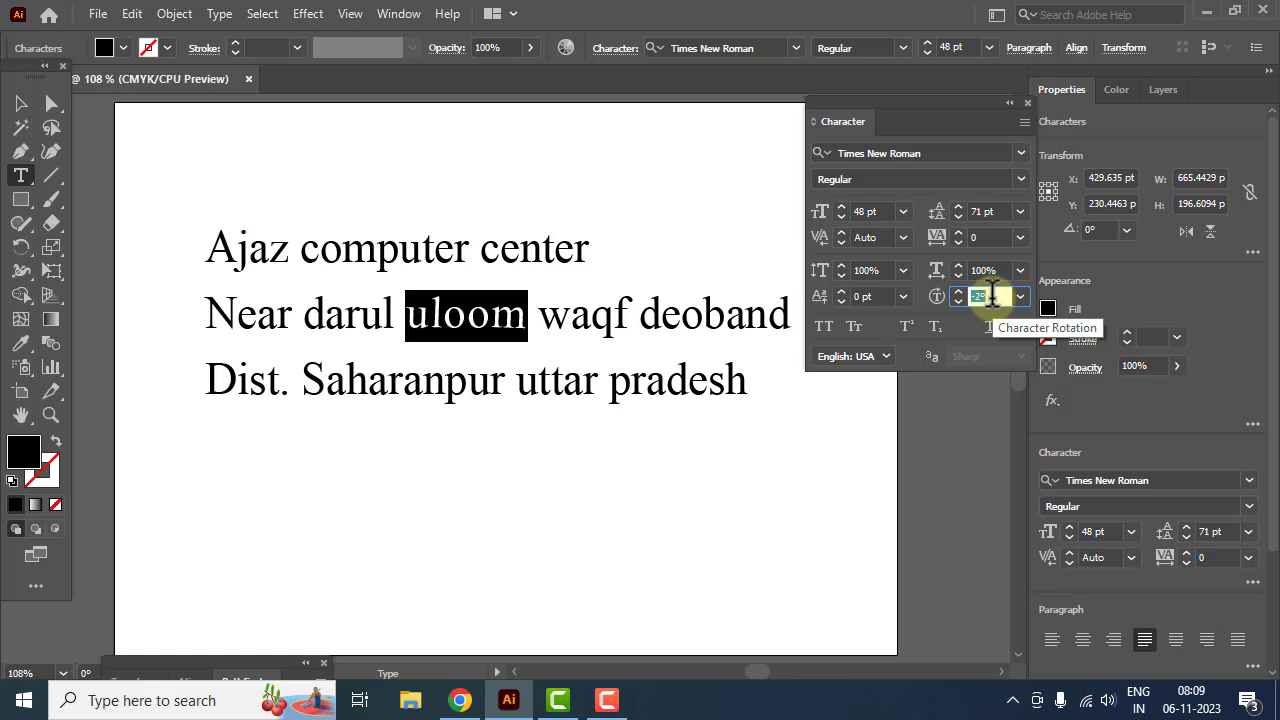
pyautogui.press('Down')
pyautogui.press('Down')
pyautogui.press('Down')
pyautogui.press('Down')
pyautogui.press('Down')
pyautogui.press('Down')
pyautogui.press('Down')
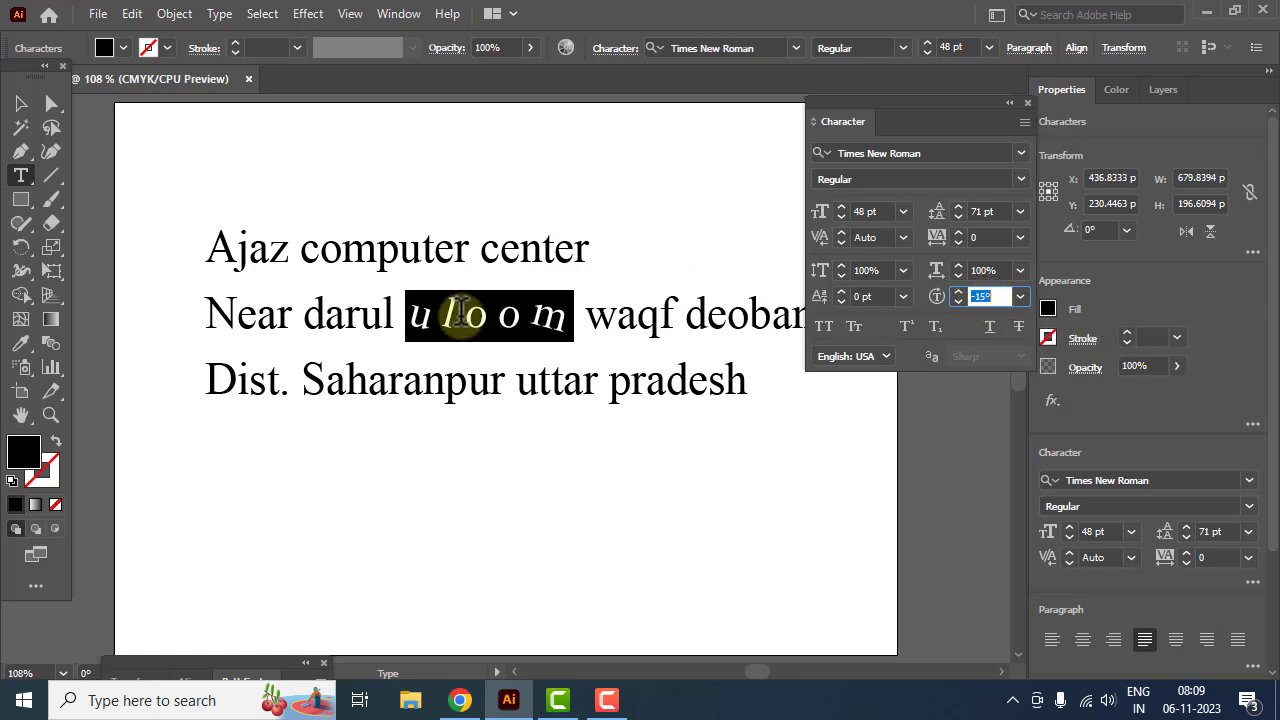
pyautogui.click(1020, 296)
pyautogui.click(1040, 498)
pyautogui.click(550, 378)
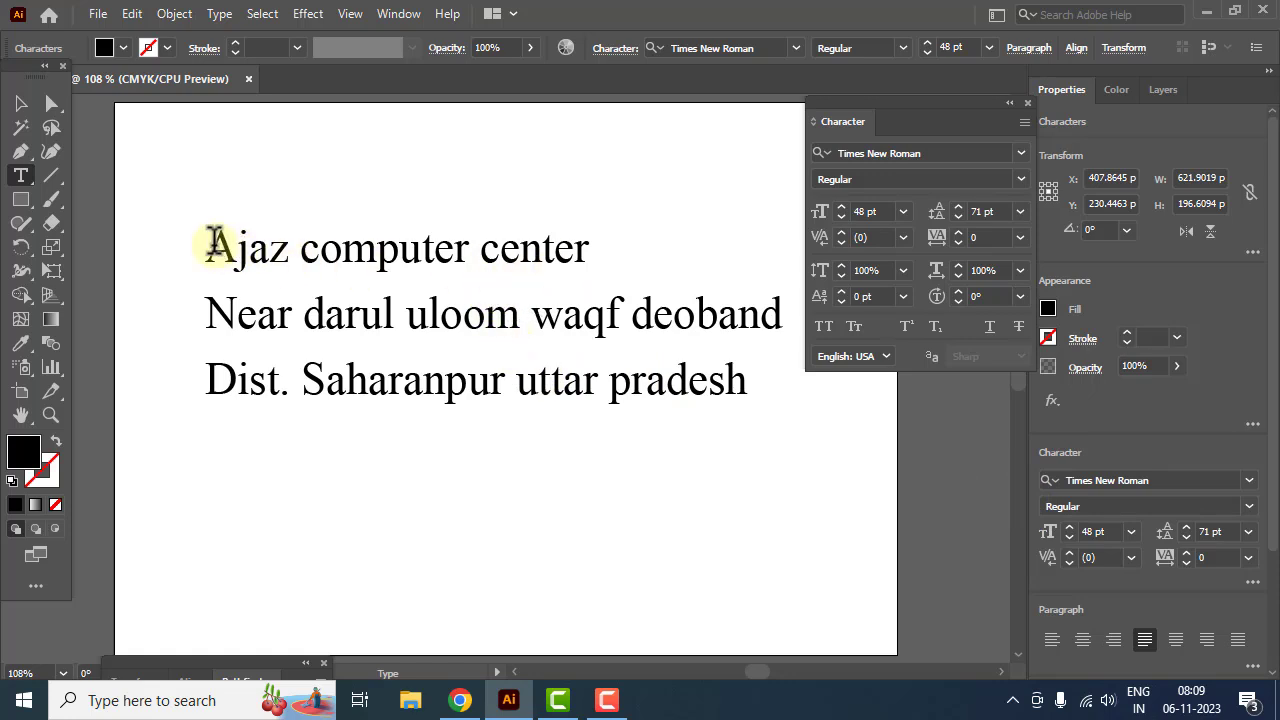
# Preview the first line of text in All Caps and Small Caps, and return it to normal case.
pyautogui.moveTo(214, 243); pyautogui.dragTo(629, 257)
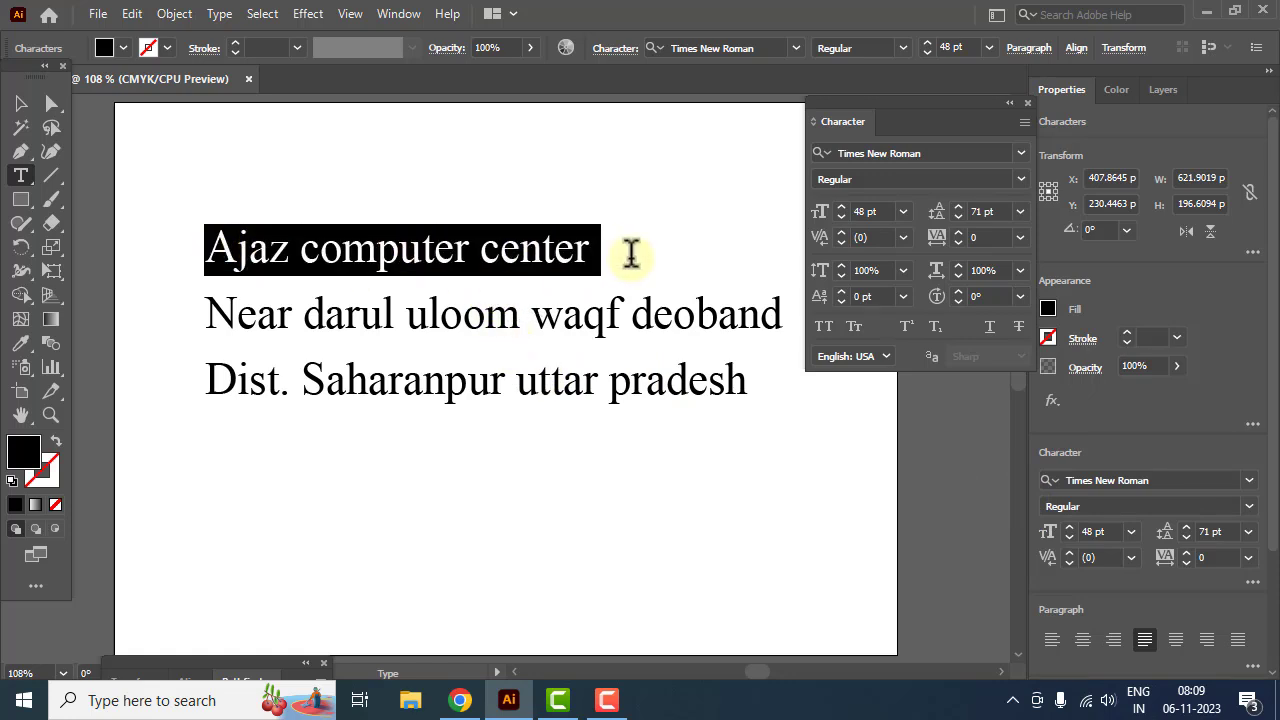
pyautogui.click(825, 326)
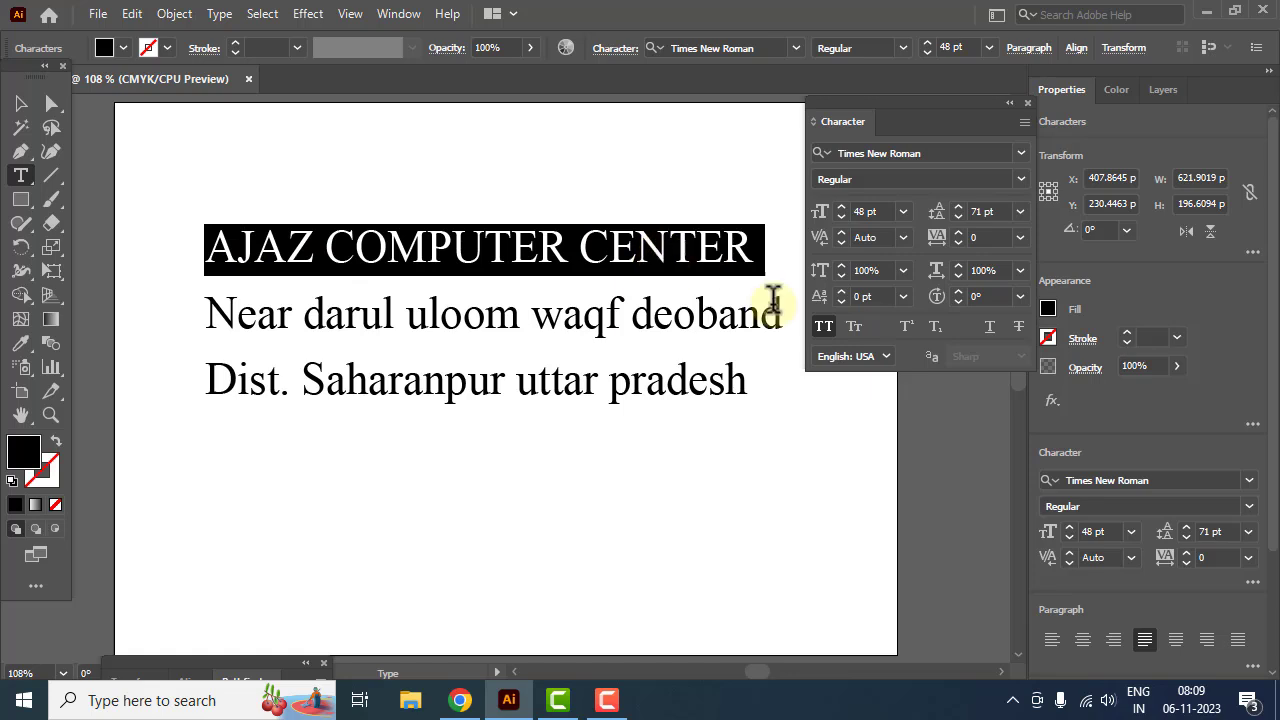
pyautogui.click(855, 325)
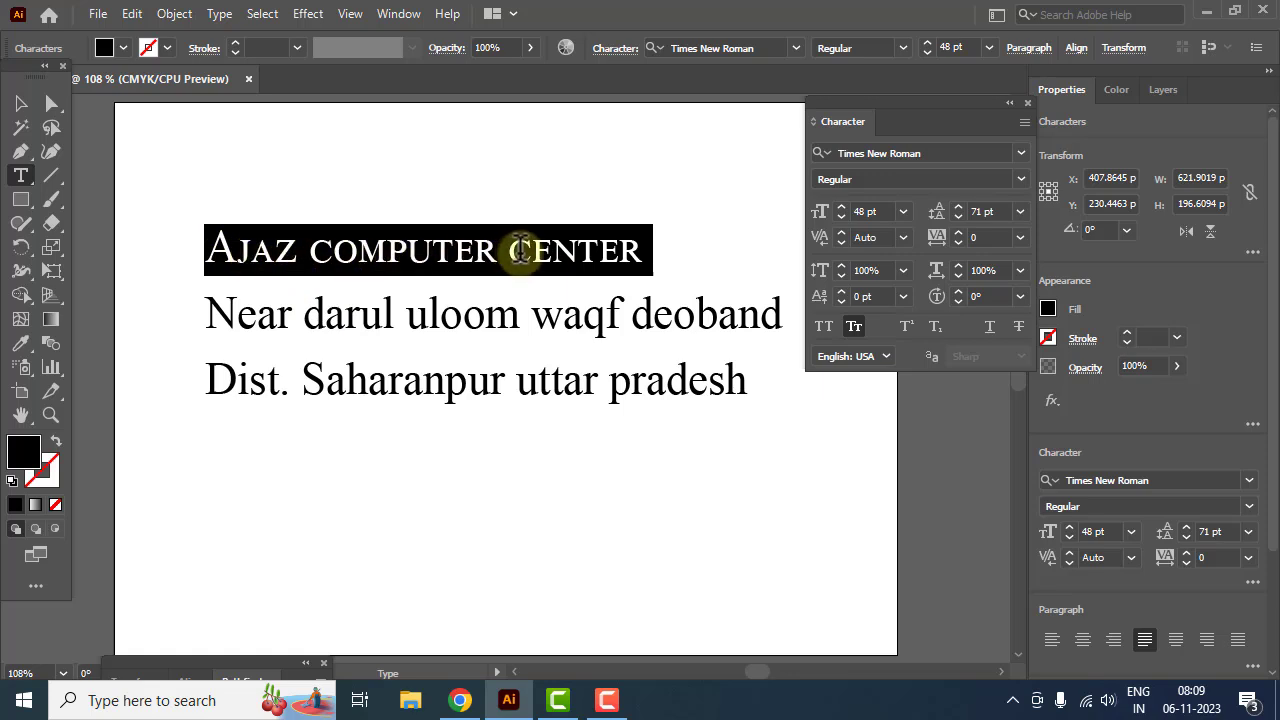
pyautogui.click(854, 326)
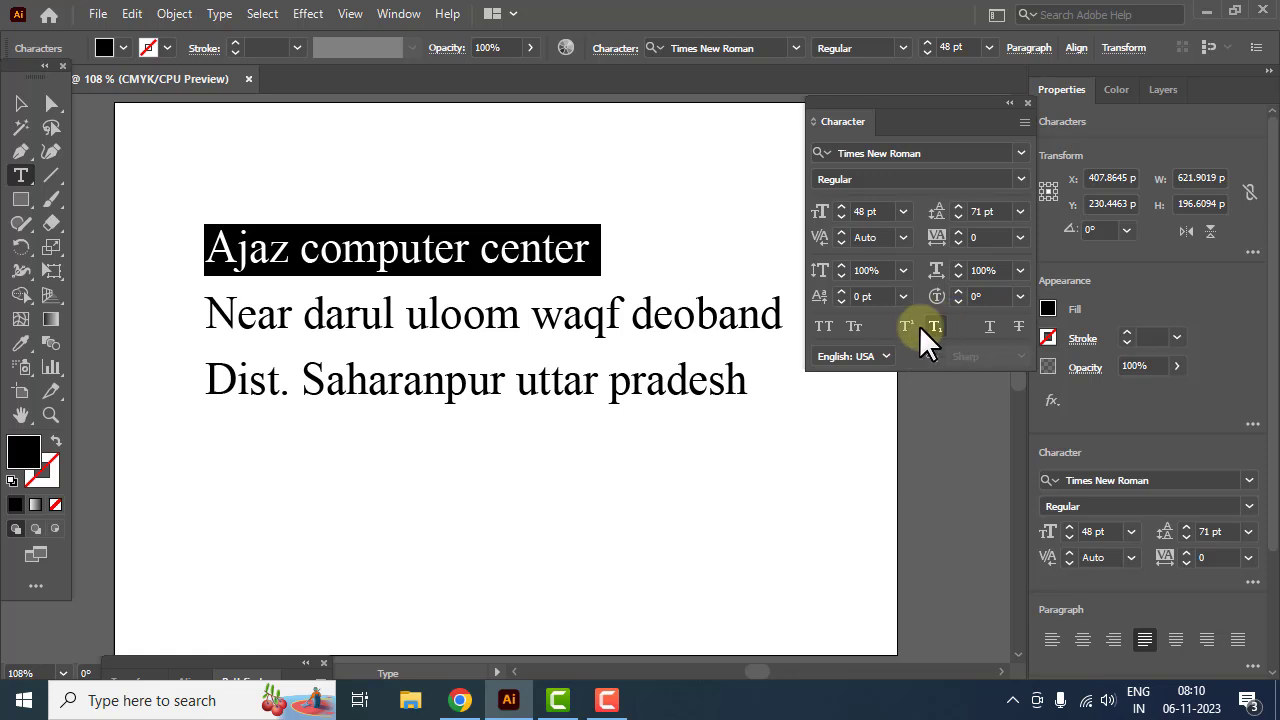
# Add a fourth line reading "5th Class" at the end of the text object.
pyautogui.click(780, 400)
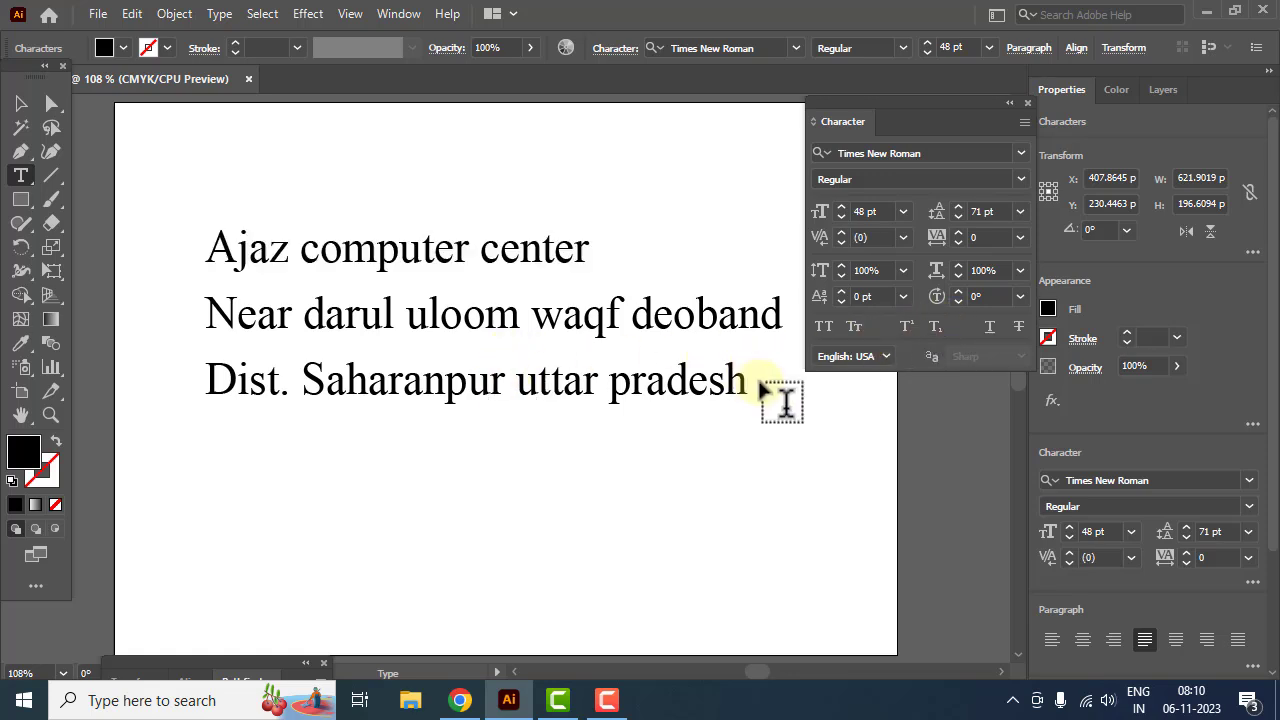
pyautogui.press('Return')
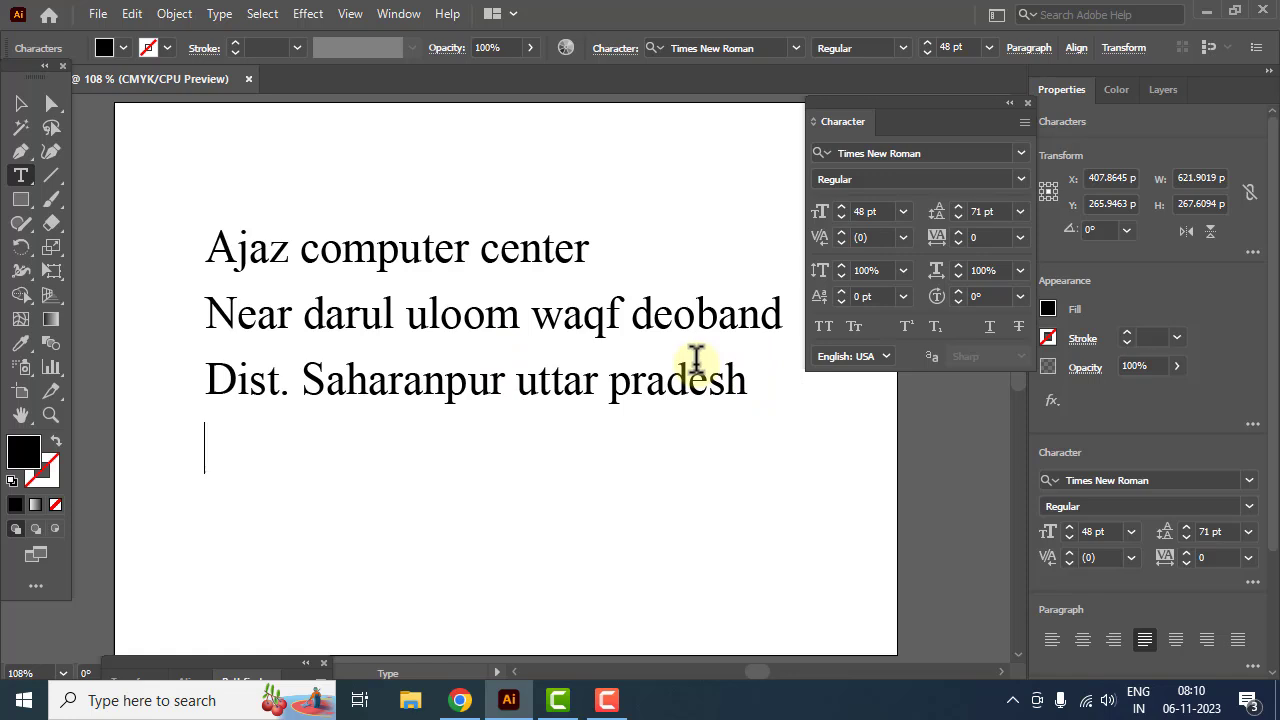
pyautogui.write('5th')
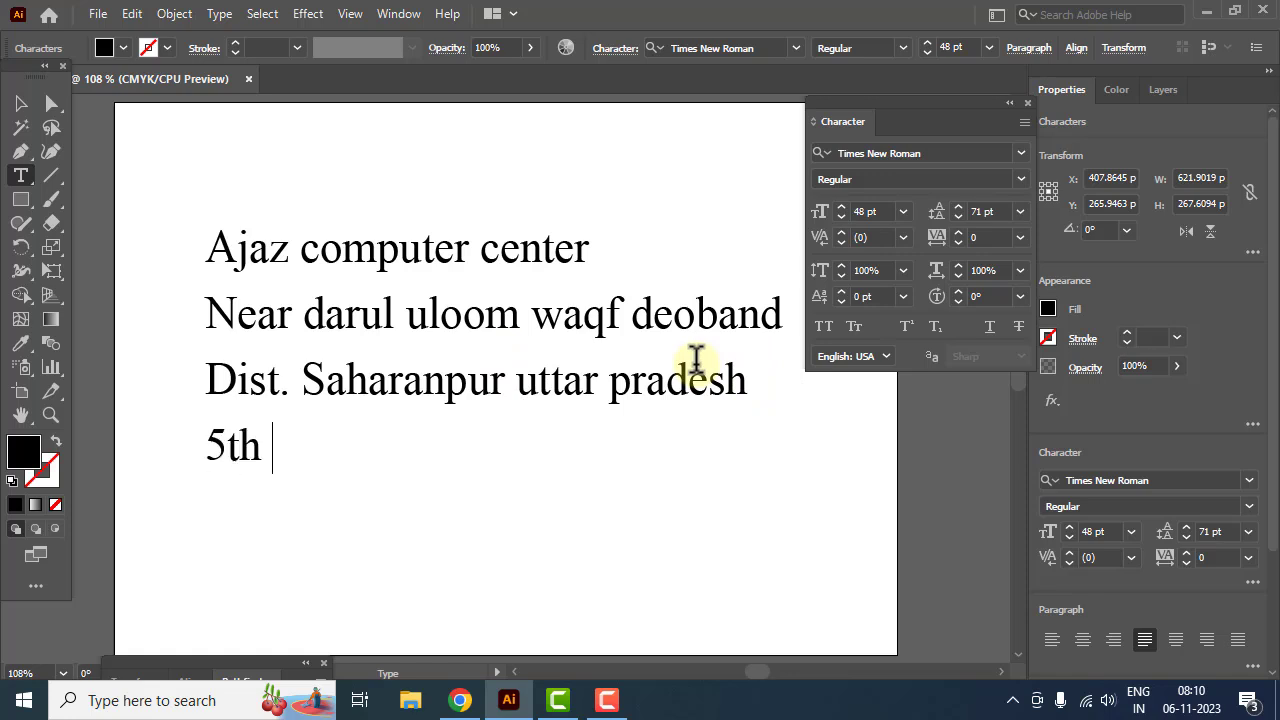
pyautogui.write(' Class')
# Format the "th" of "5th Class" as superscript, trying subscript and normal position for comparison along the way.
pyautogui.moveTo(228, 445); pyautogui.dragTo(262, 445)
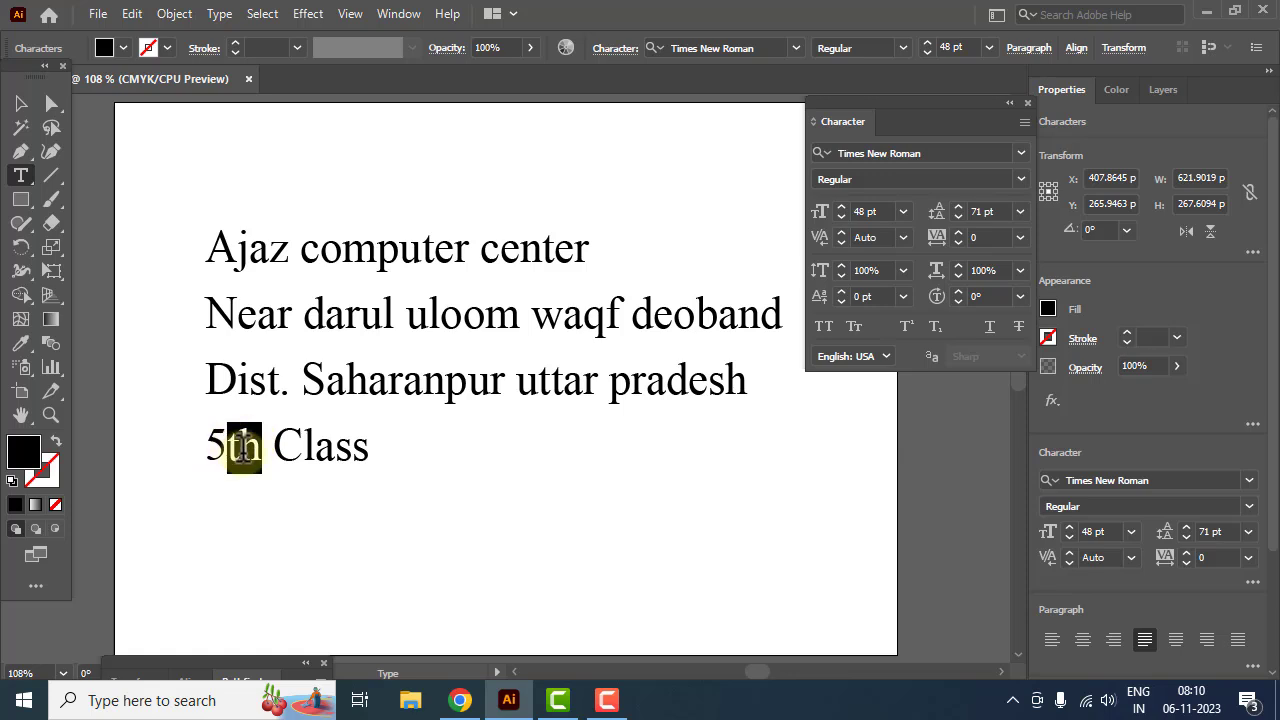
pyautogui.click(906, 326)
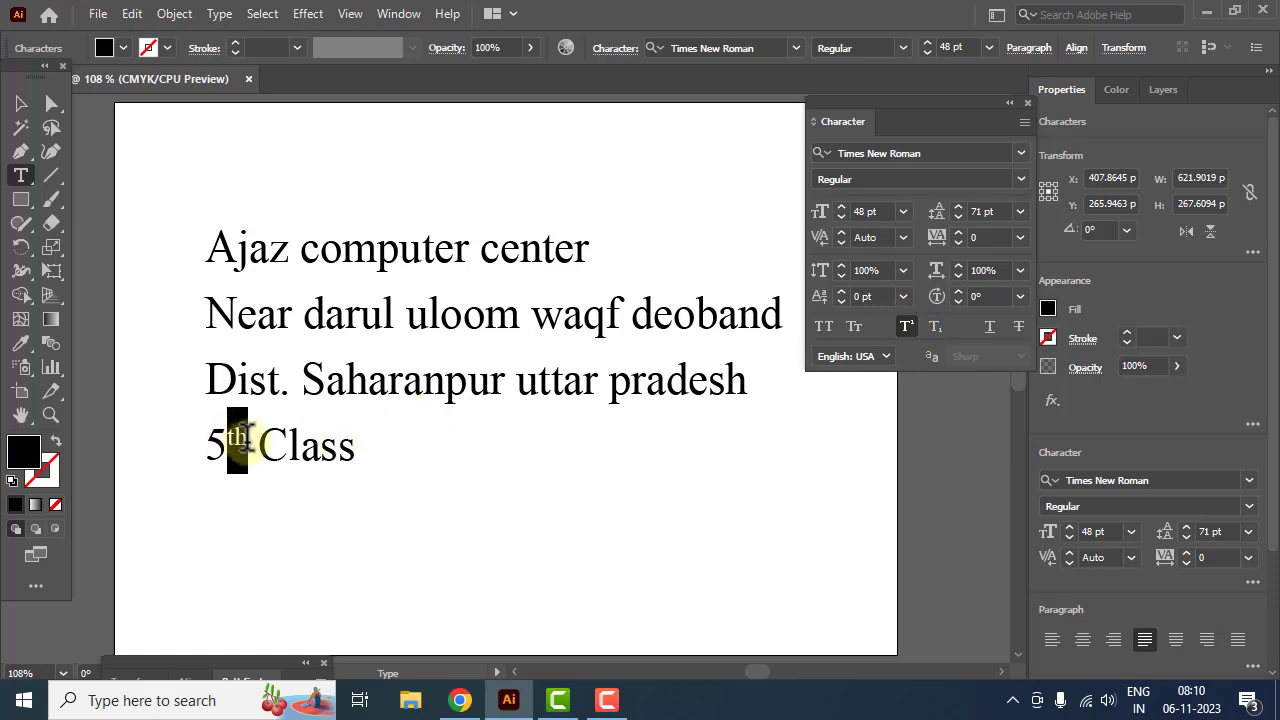
pyautogui.click(937, 324)
pyautogui.click(906, 318)
pyautogui.click(909, 321)
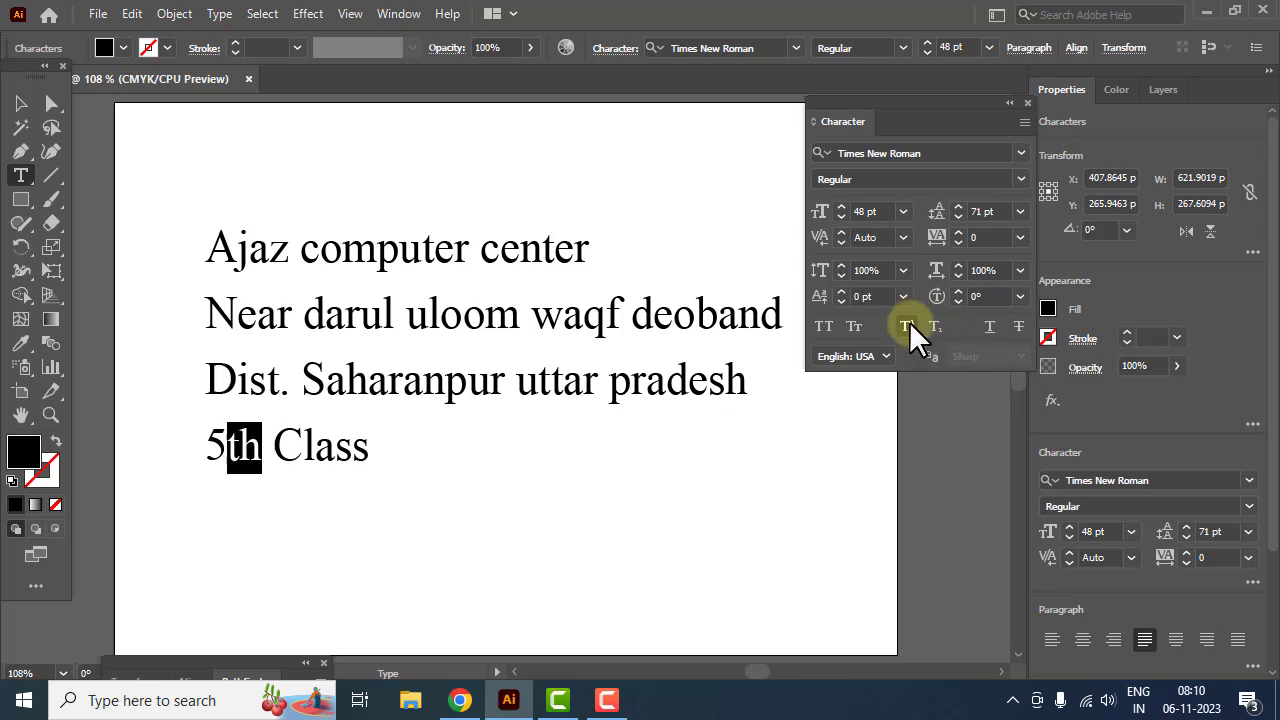
pyautogui.click(909, 321)
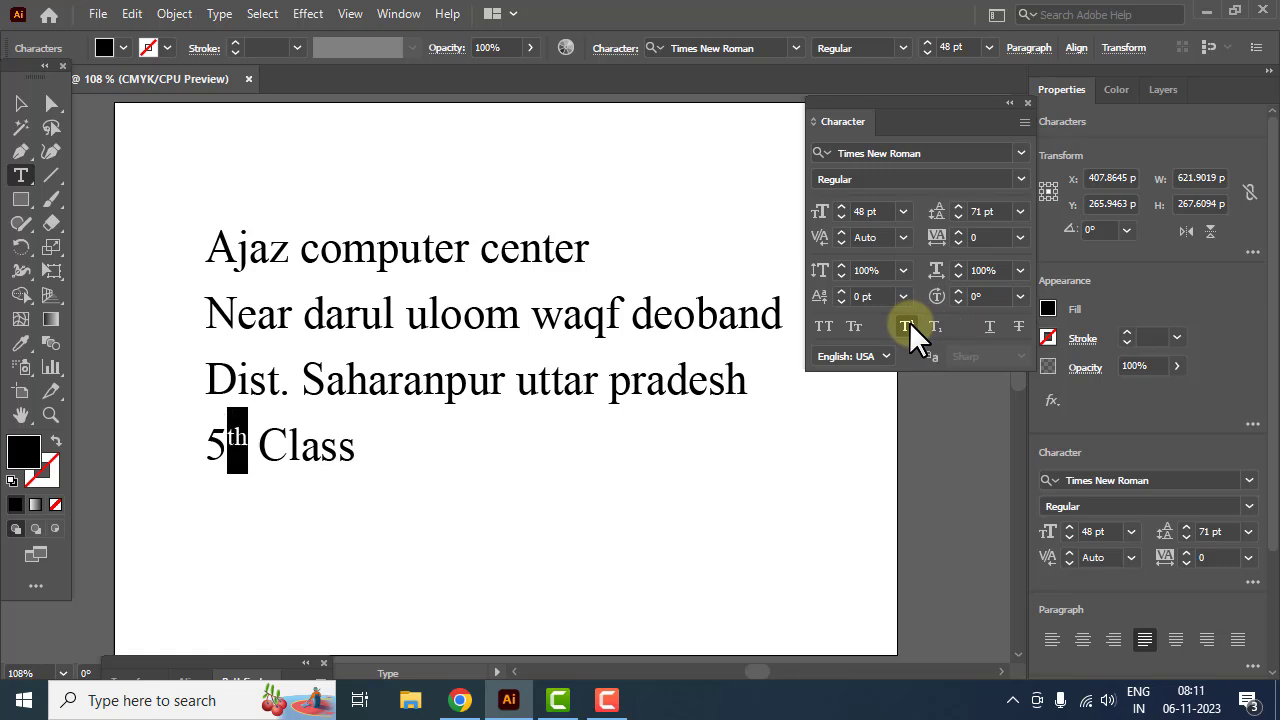
pyautogui.click(365, 478)
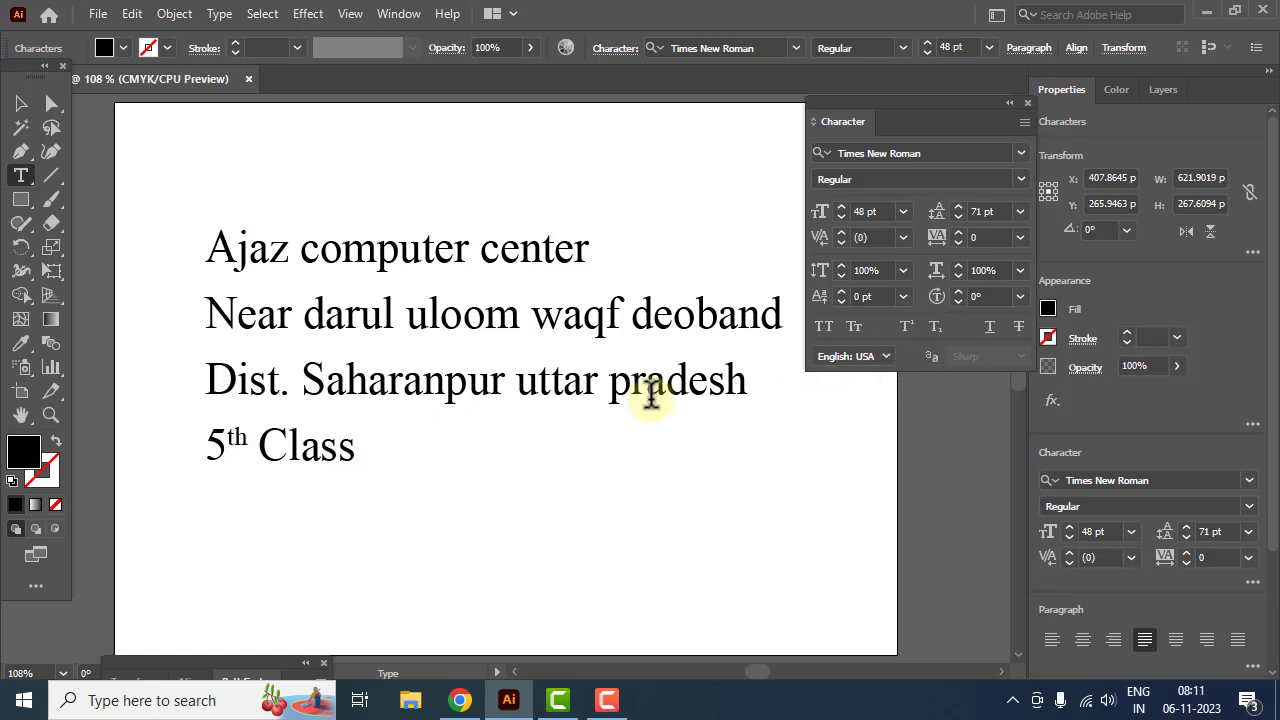
# Preview Underline and Strikethrough on the first line of text, and turn both off again.
pyautogui.click(648, 390)
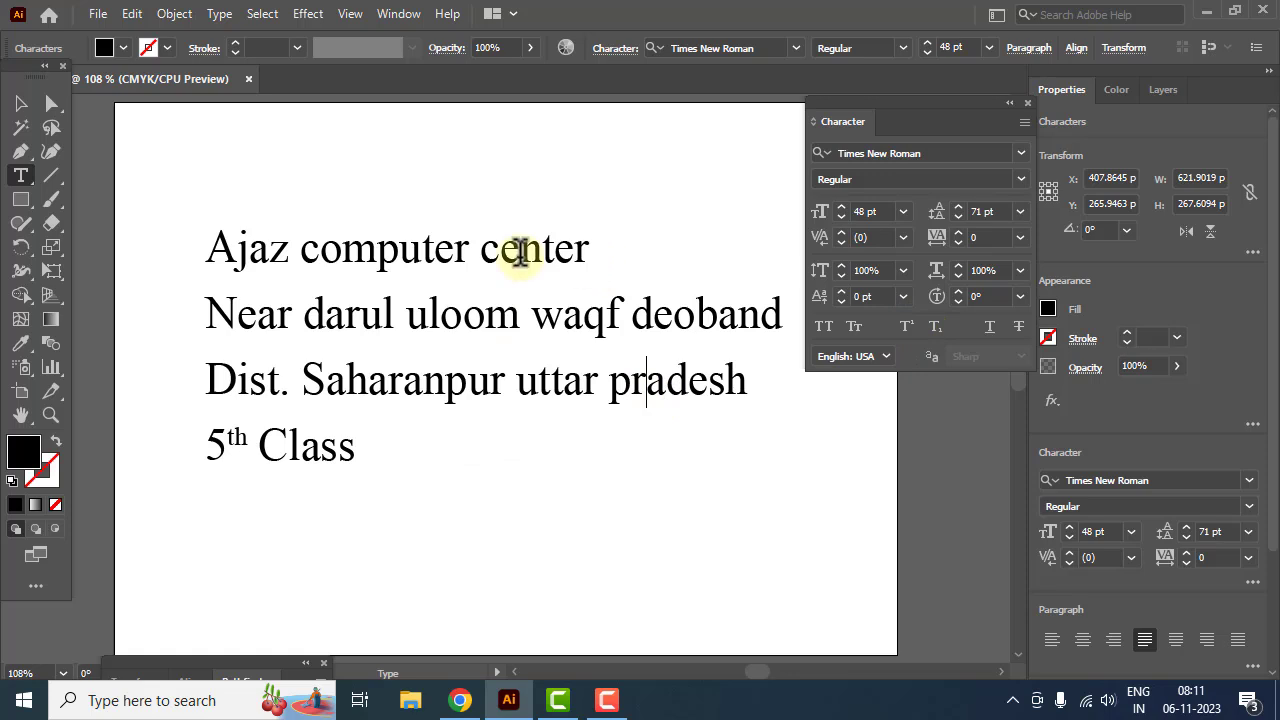
pyautogui.moveTo(586, 249); pyautogui.dragTo(177, 251)
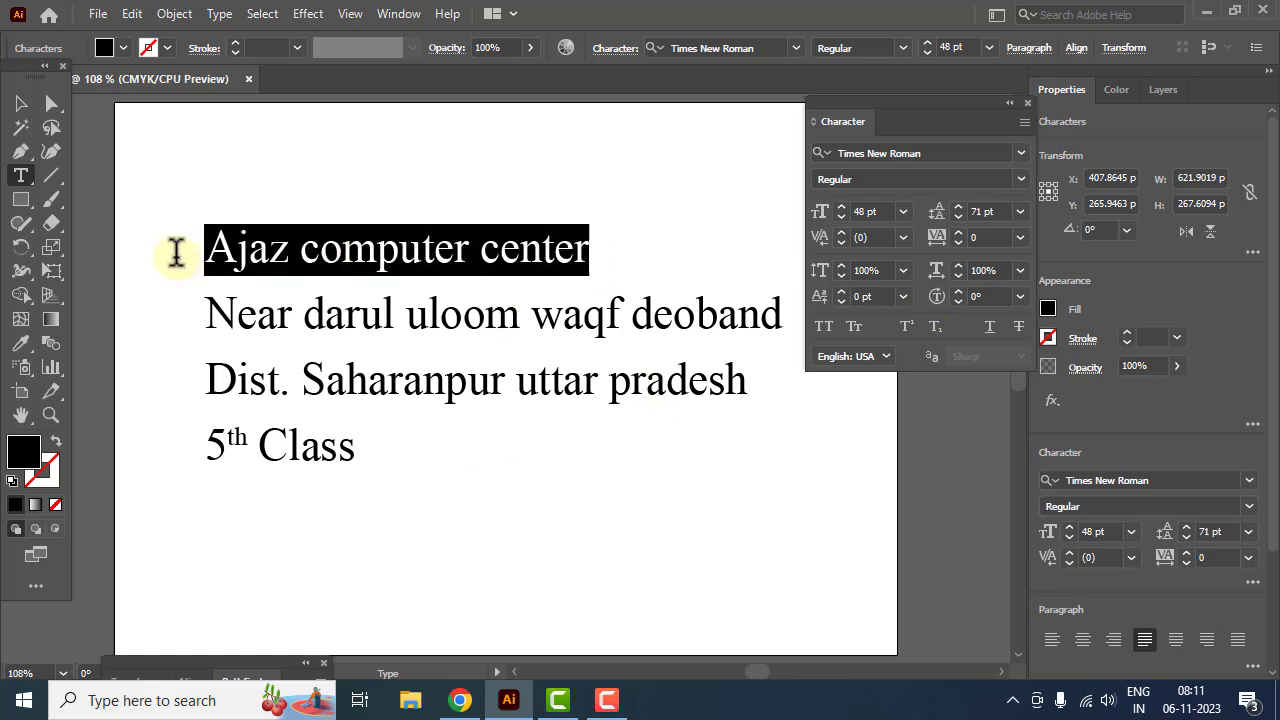
pyautogui.click(988, 326)
pyautogui.click(988, 323)
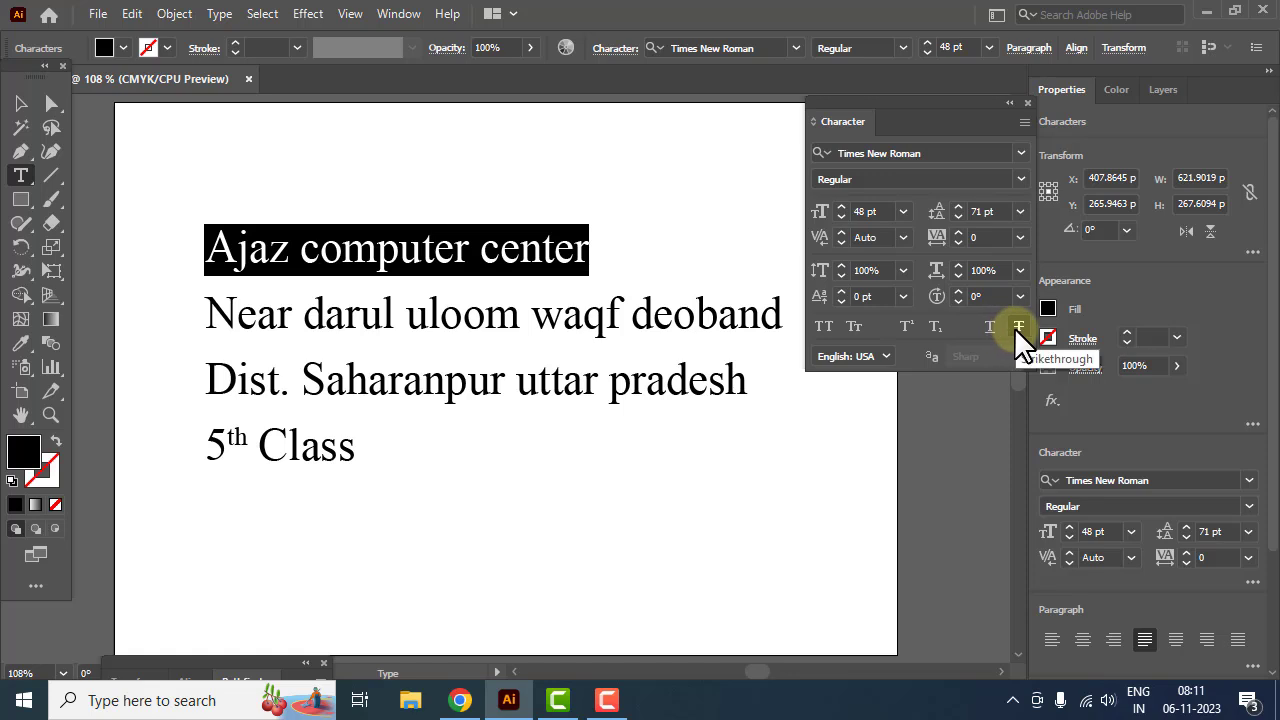
pyautogui.click(1017, 336)
pyautogui.click(1016, 334)
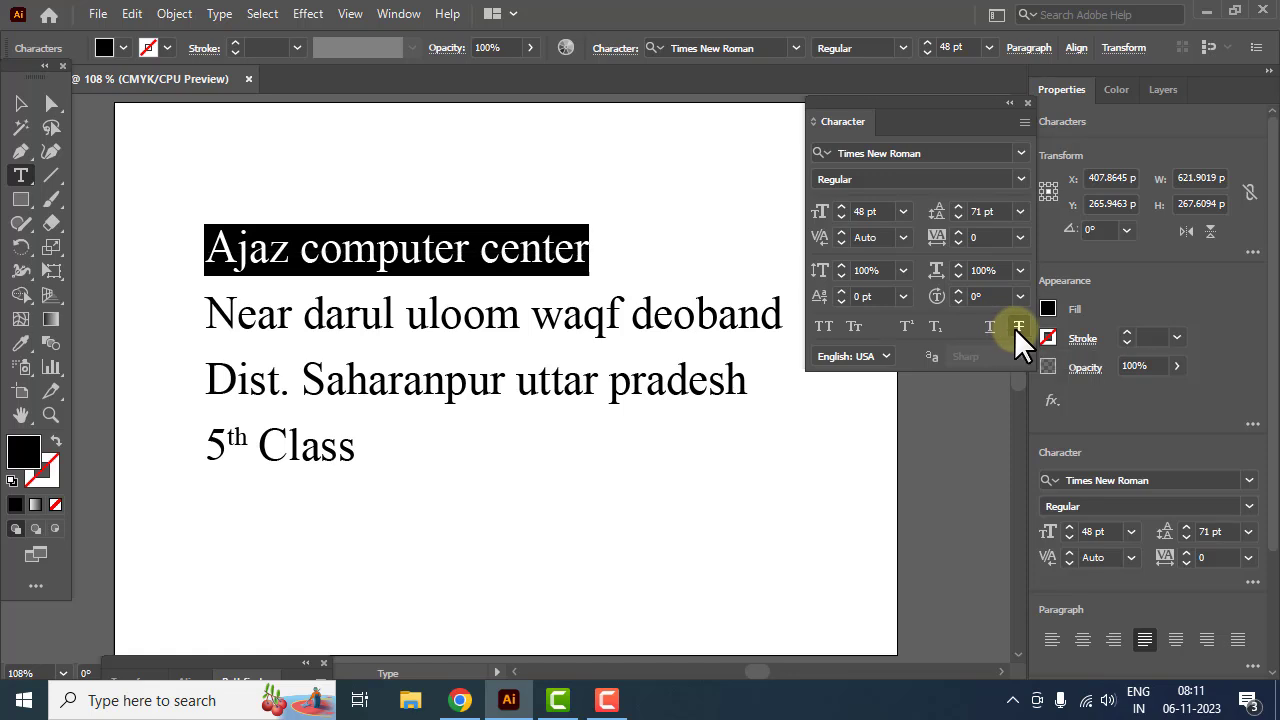
pyautogui.click(516, 380)
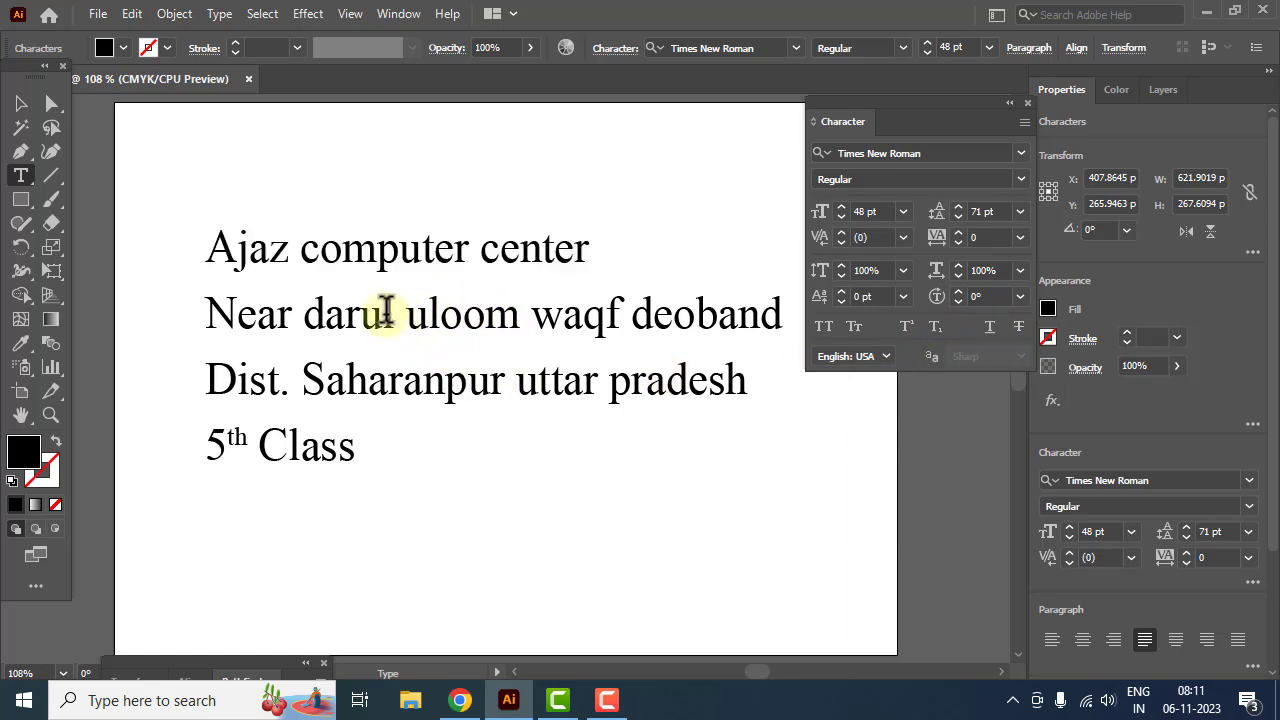
pyautogui.click(452, 312)
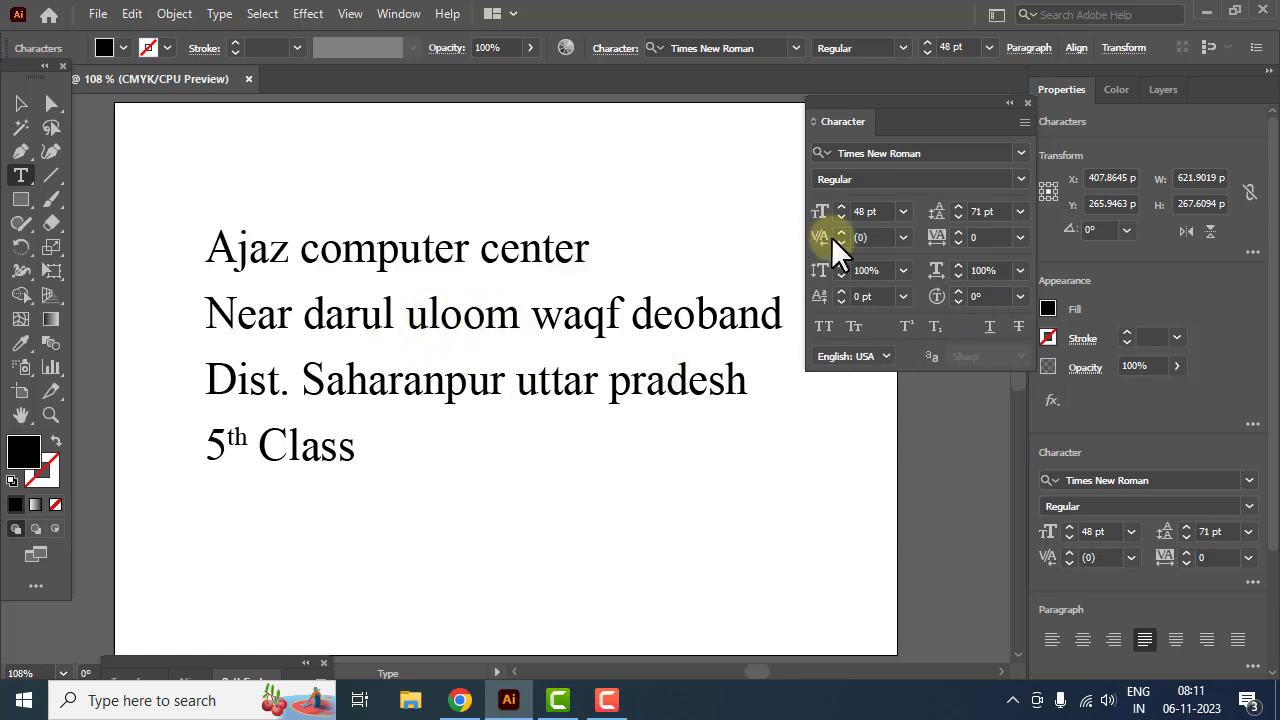
# Close the floating Character settings and move the whole text object about 16 pt right and 5 pt up with the Selection tool.
pyautogui.click(21, 103)
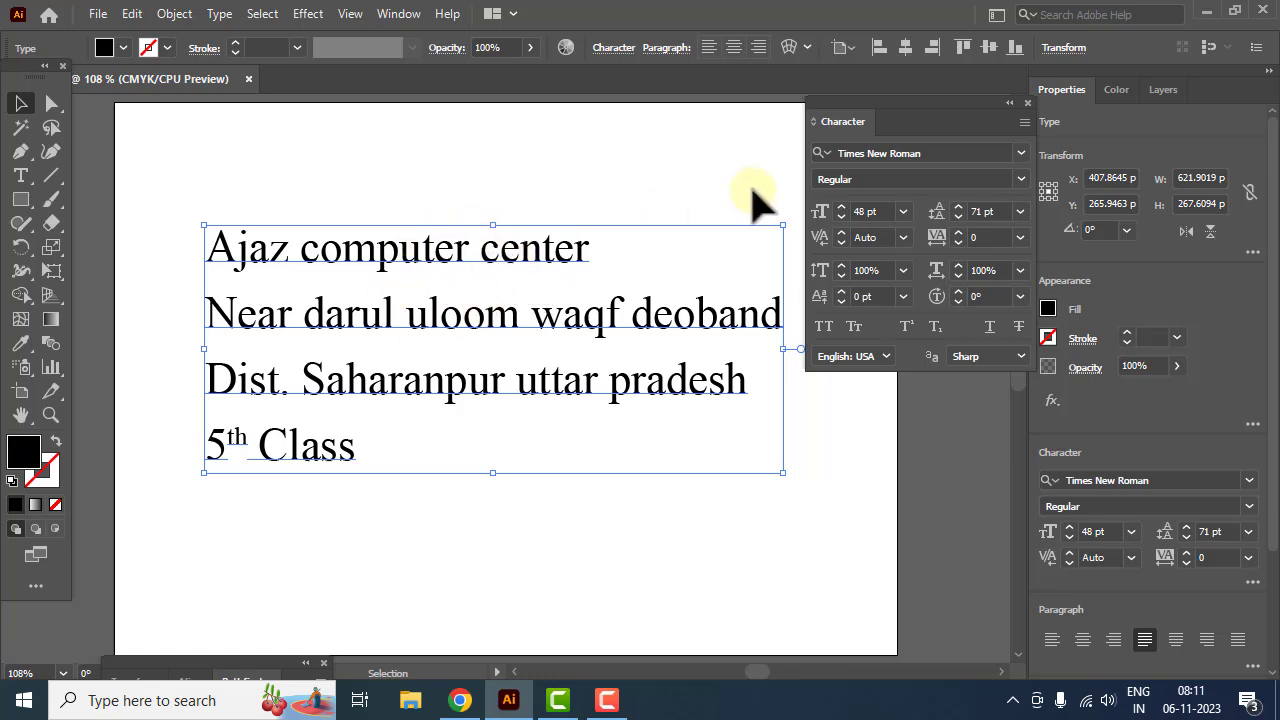
pyautogui.click(1028, 102)
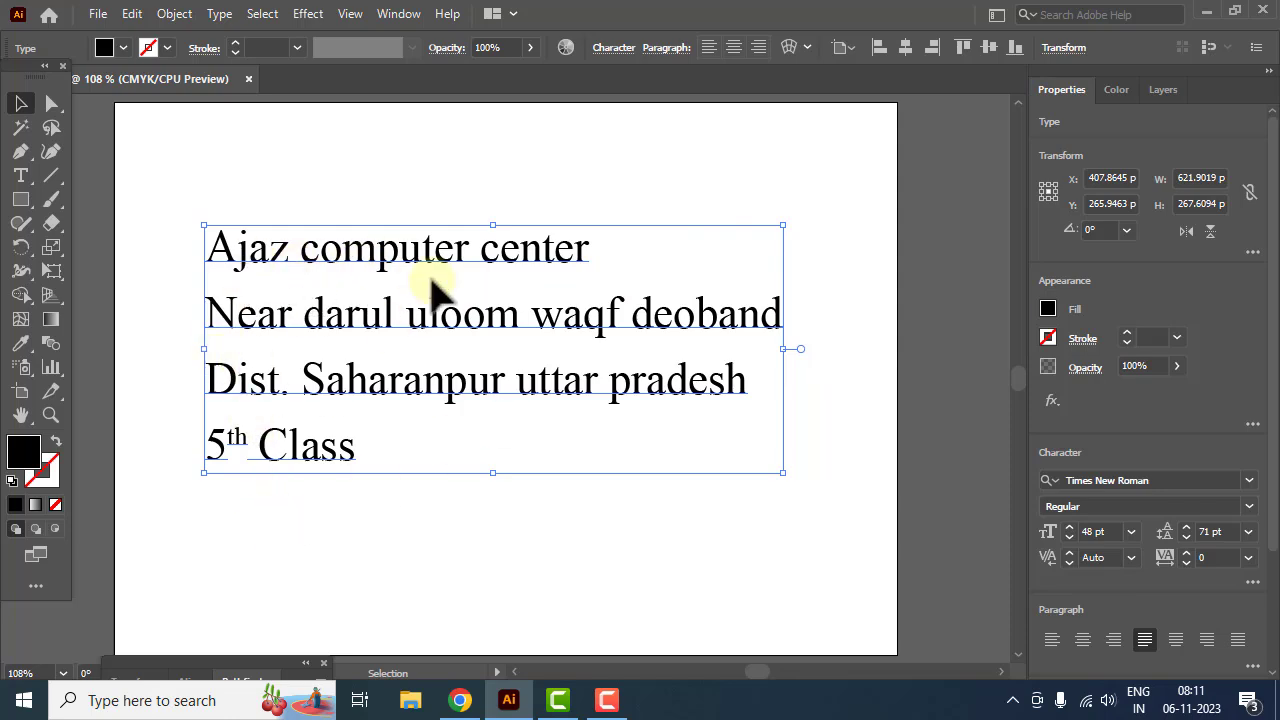
pyautogui.moveTo(436, 330); pyautogui.dragTo(451, 325)
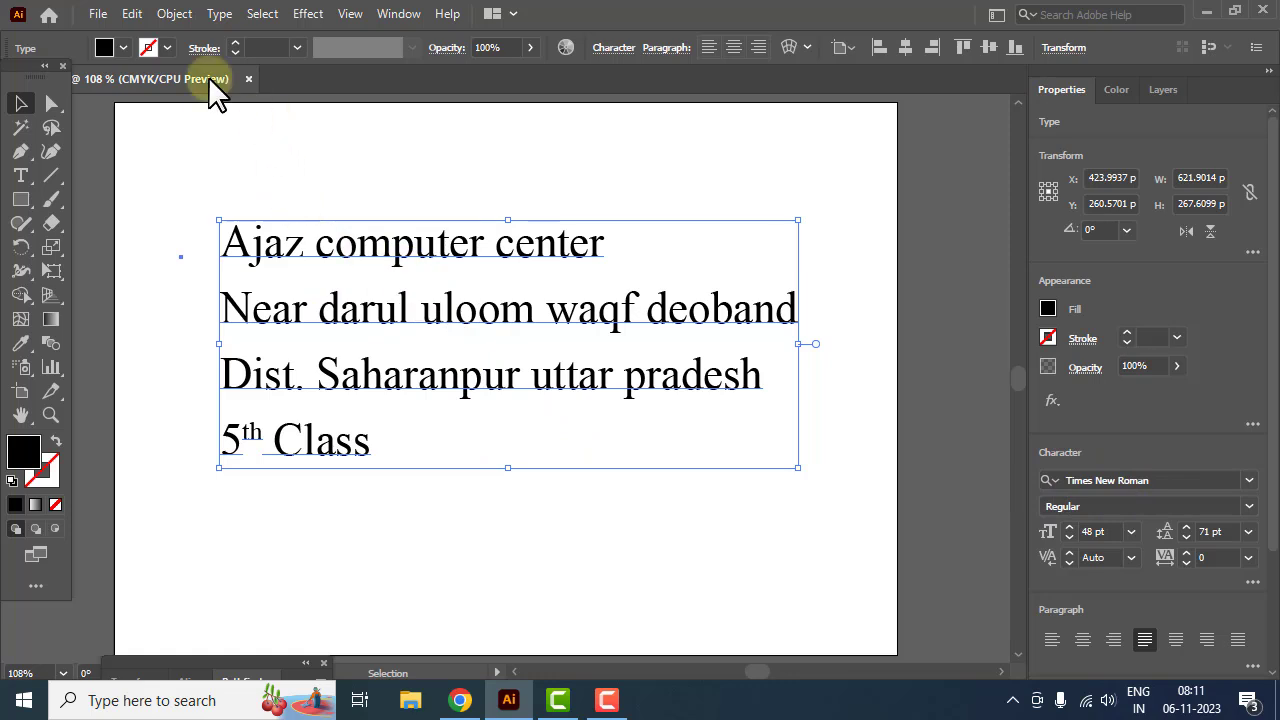
# Apply Flatten Transparency to the text object with the Medium Resolution preset.
pyautogui.click(174, 14)
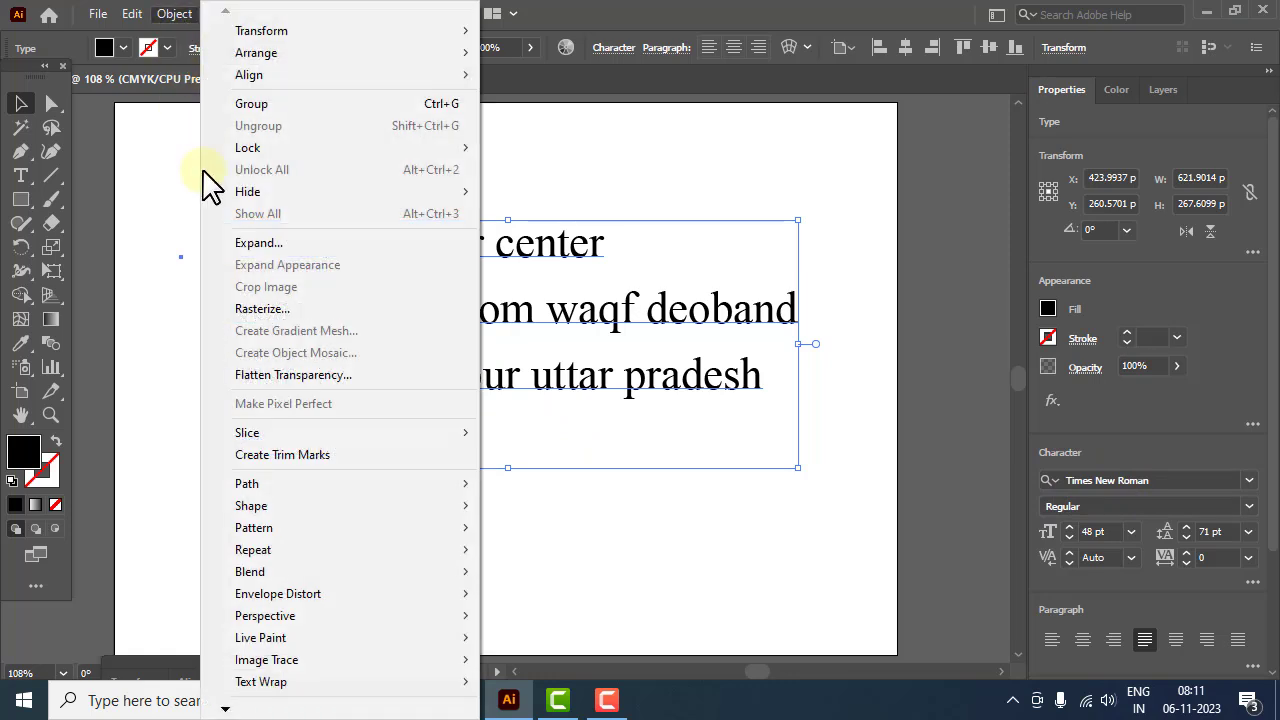
pyautogui.click(313, 385)
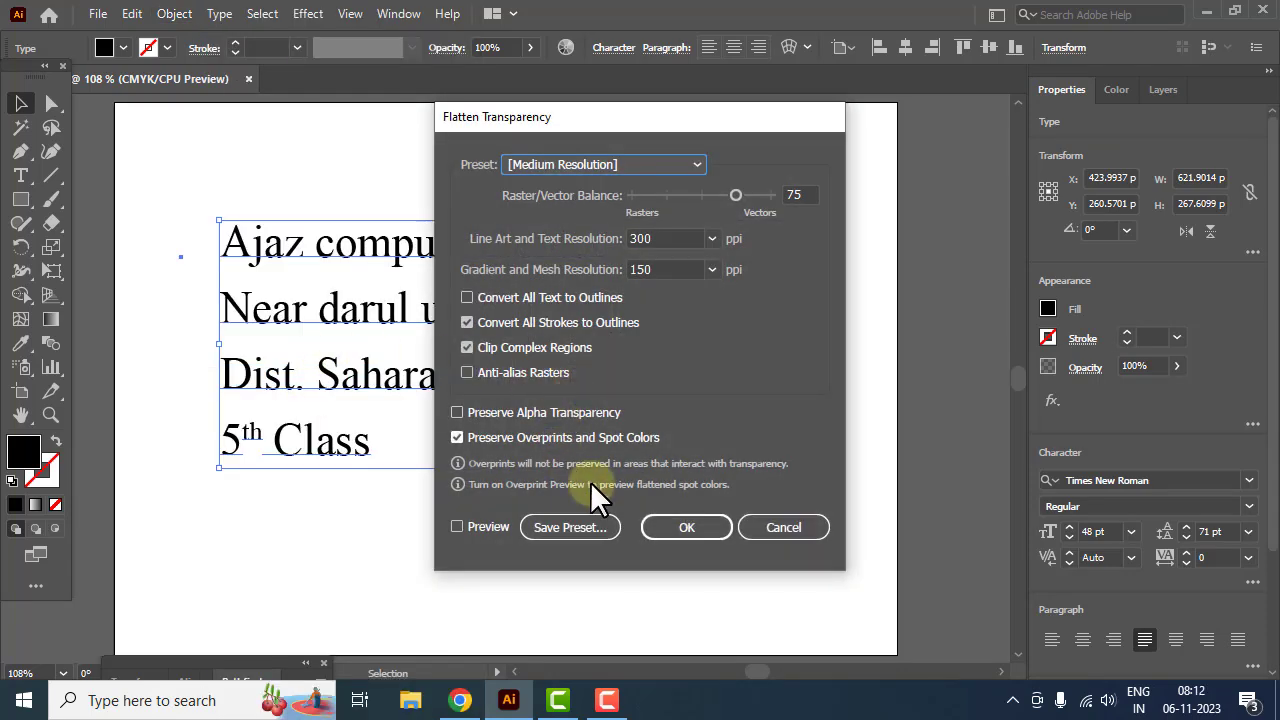
pyautogui.click(684, 528)
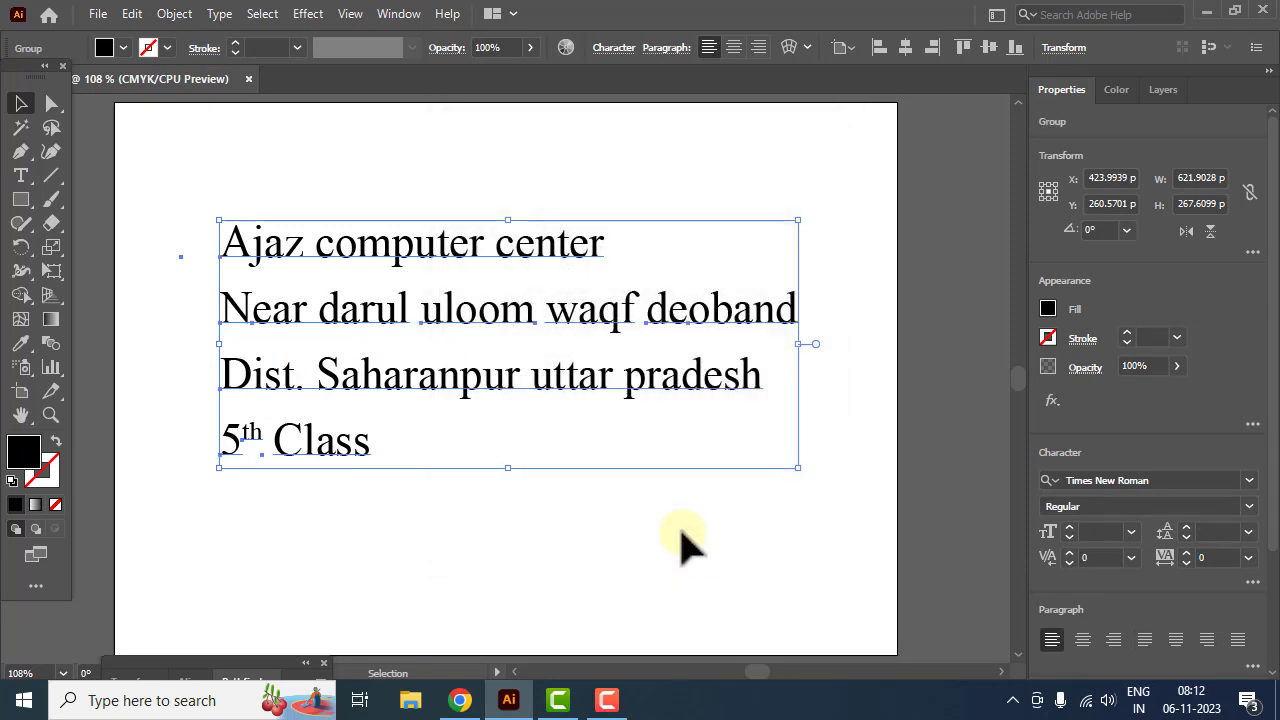
# Ungroup the flattened text and move its first line slightly up and to the right as a separate object.
pyautogui.rightClick(484, 312)
pyautogui.click(530, 474)
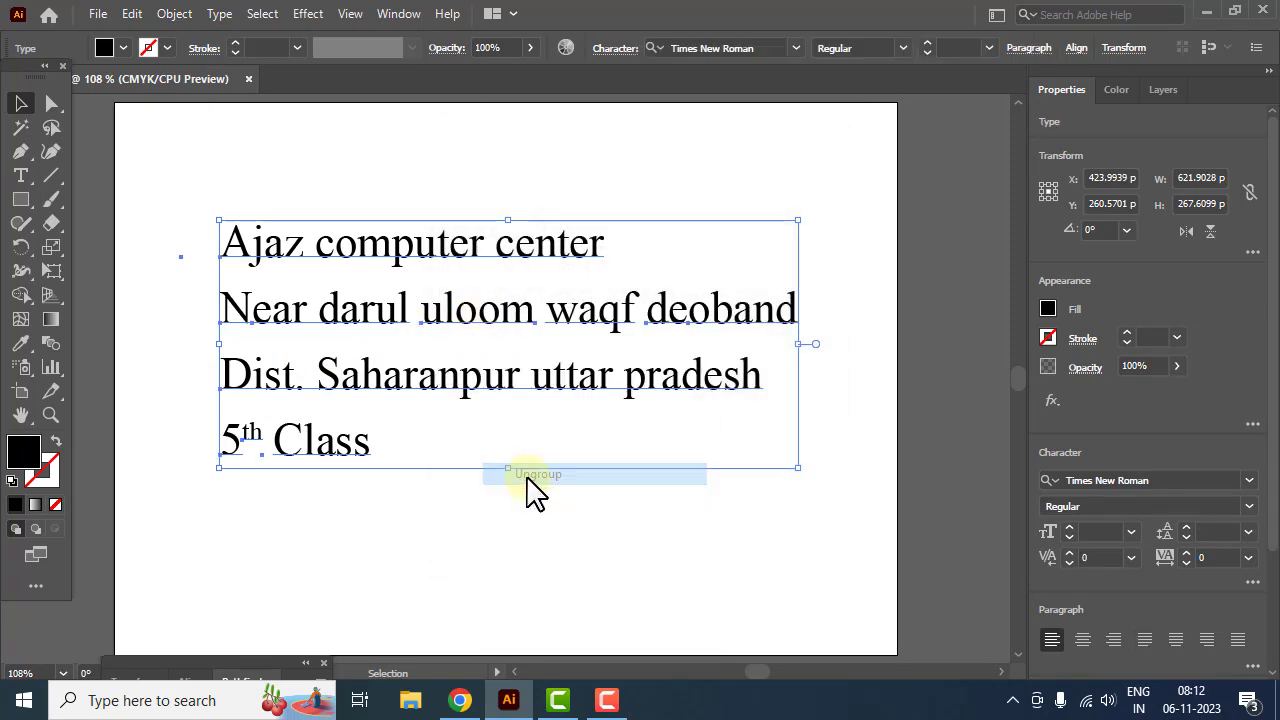
pyautogui.click(527, 540)
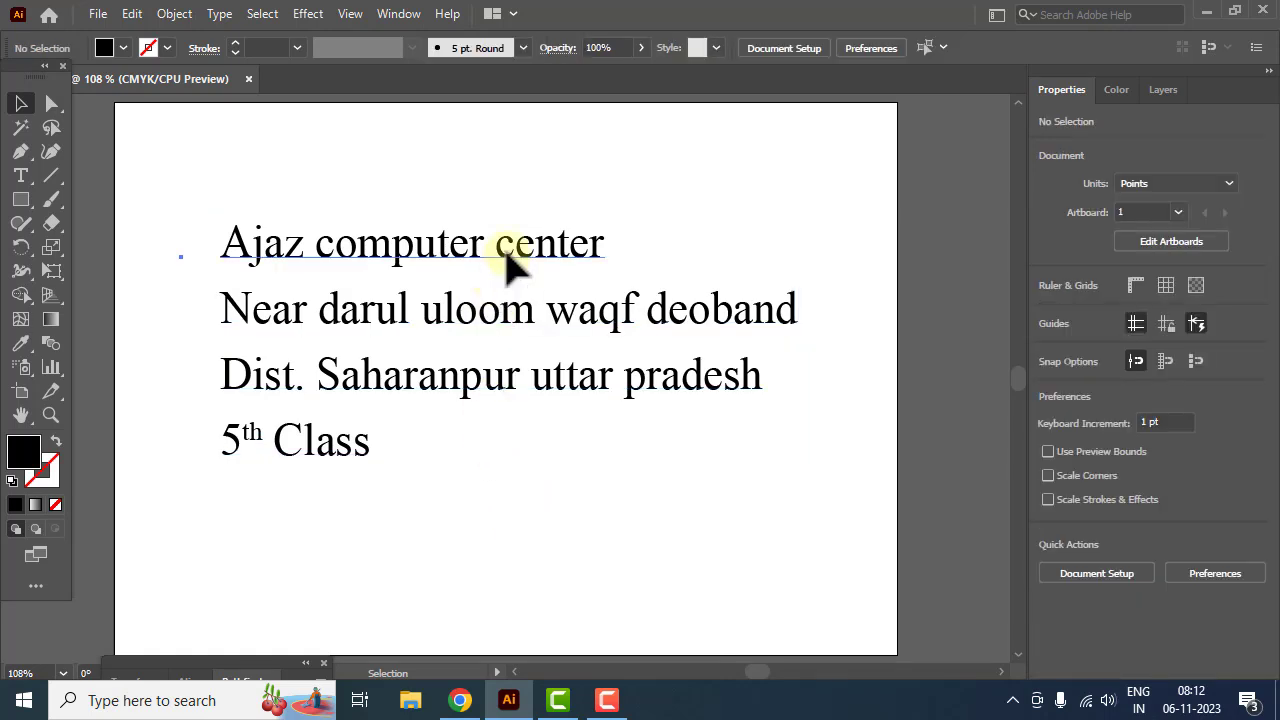
pyautogui.click(502, 257)
pyautogui.moveTo(502, 257); pyautogui.dragTo(527, 228)
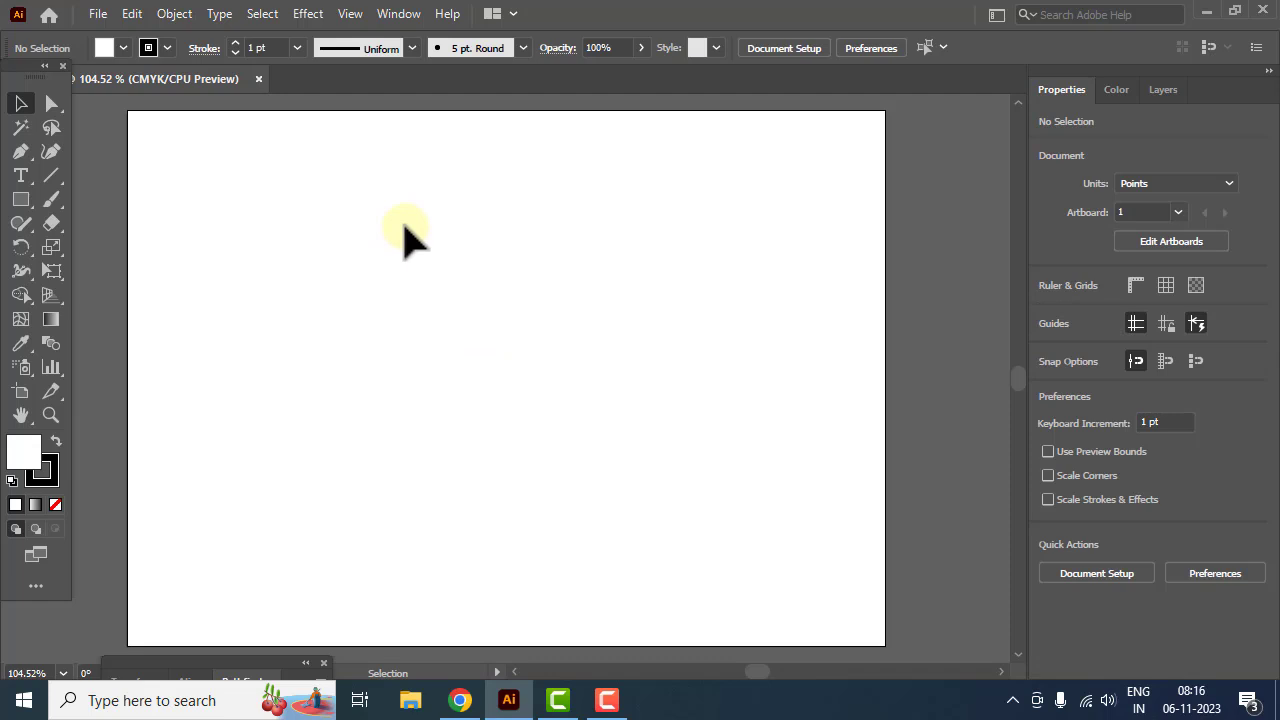
# Draw an area type frame about 342 pt wide and 560 pt high on the blank artboard.
pyautogui.click(21, 176)
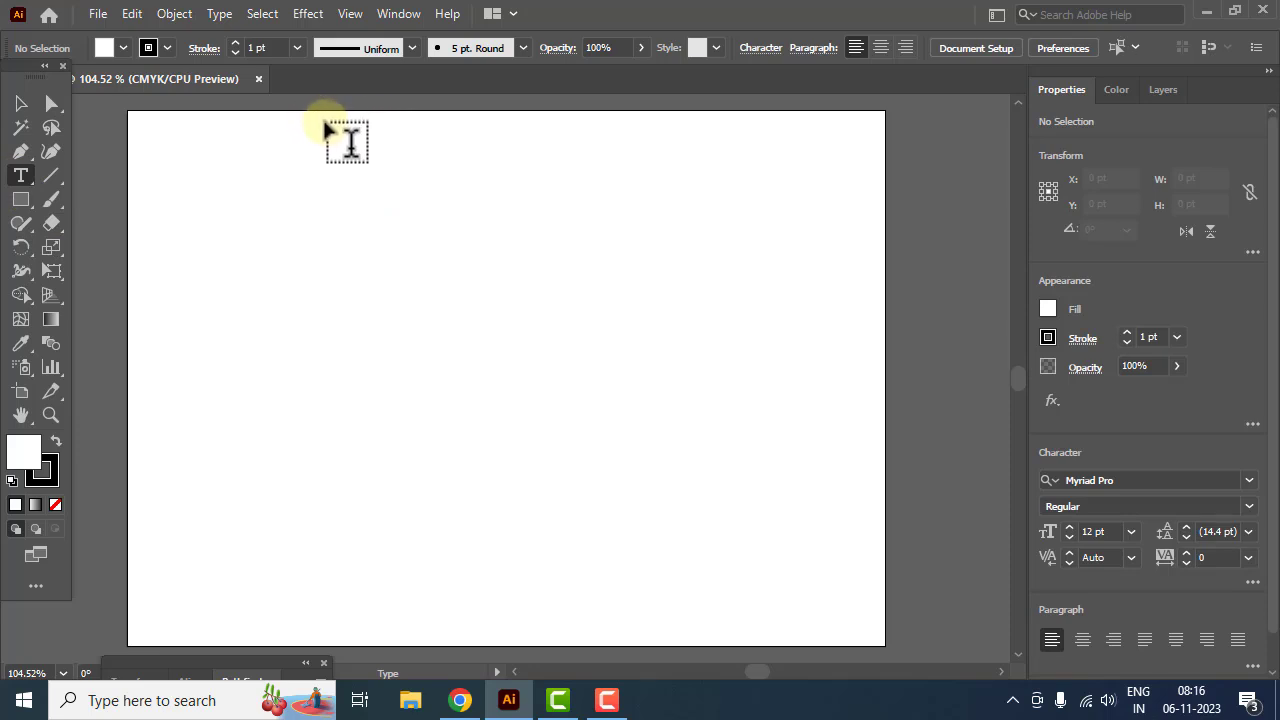
pyautogui.moveTo(331, 126); pyautogui.dragTo(642, 634)
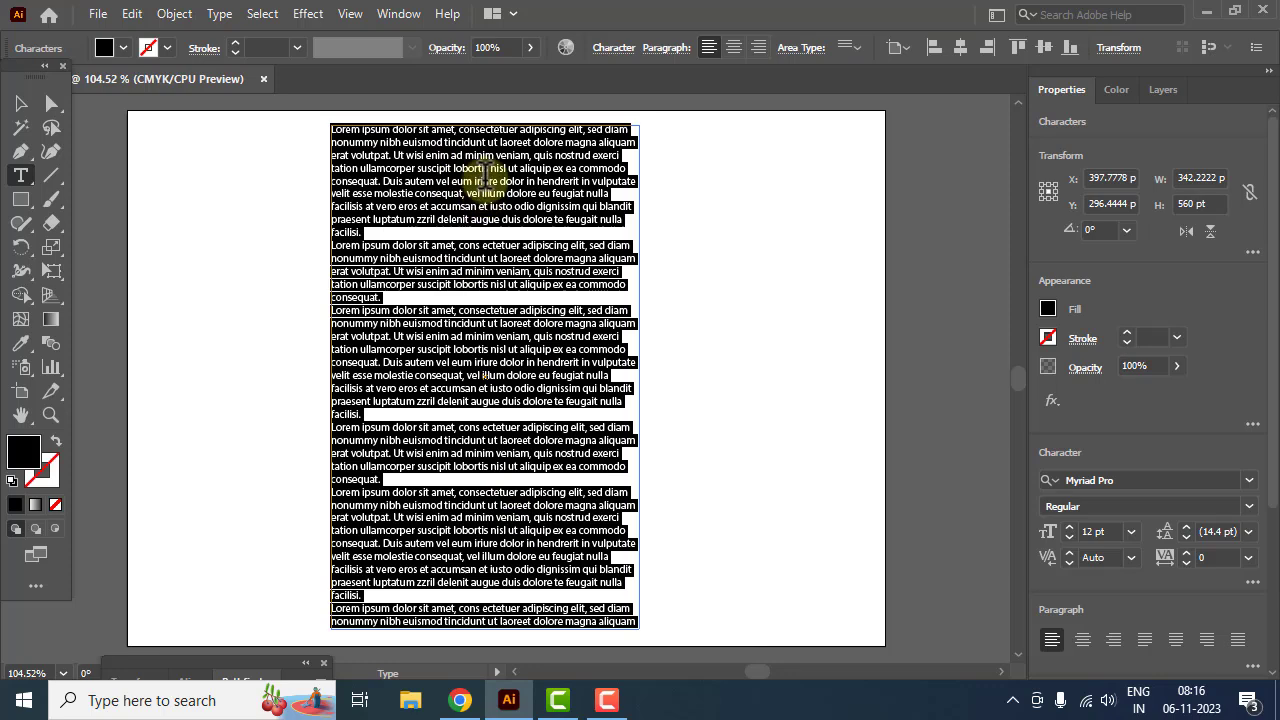
# Try centre and right alignment on all the text in the frame, and justify it with the last line aligned left.
pyautogui.click(484, 181)
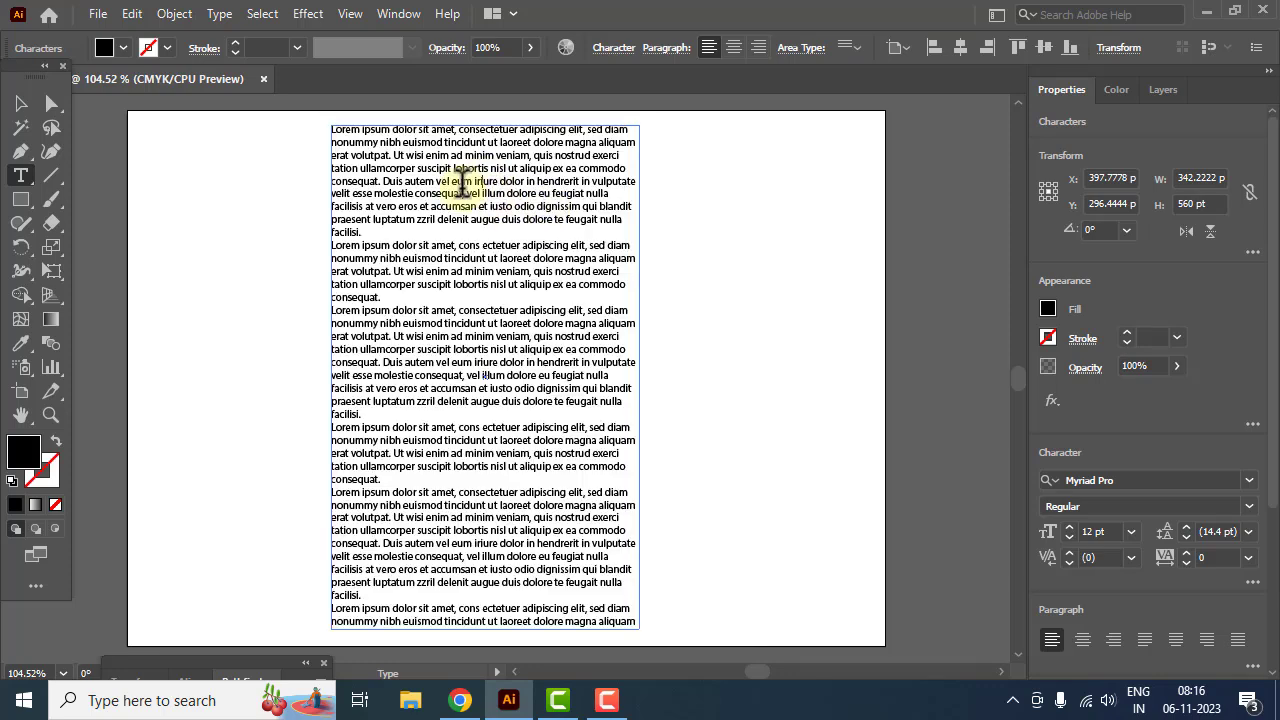
pyautogui.press('Escape')
pyautogui.click(462, 183)
pyautogui.hotkey('ctrl', 'a')
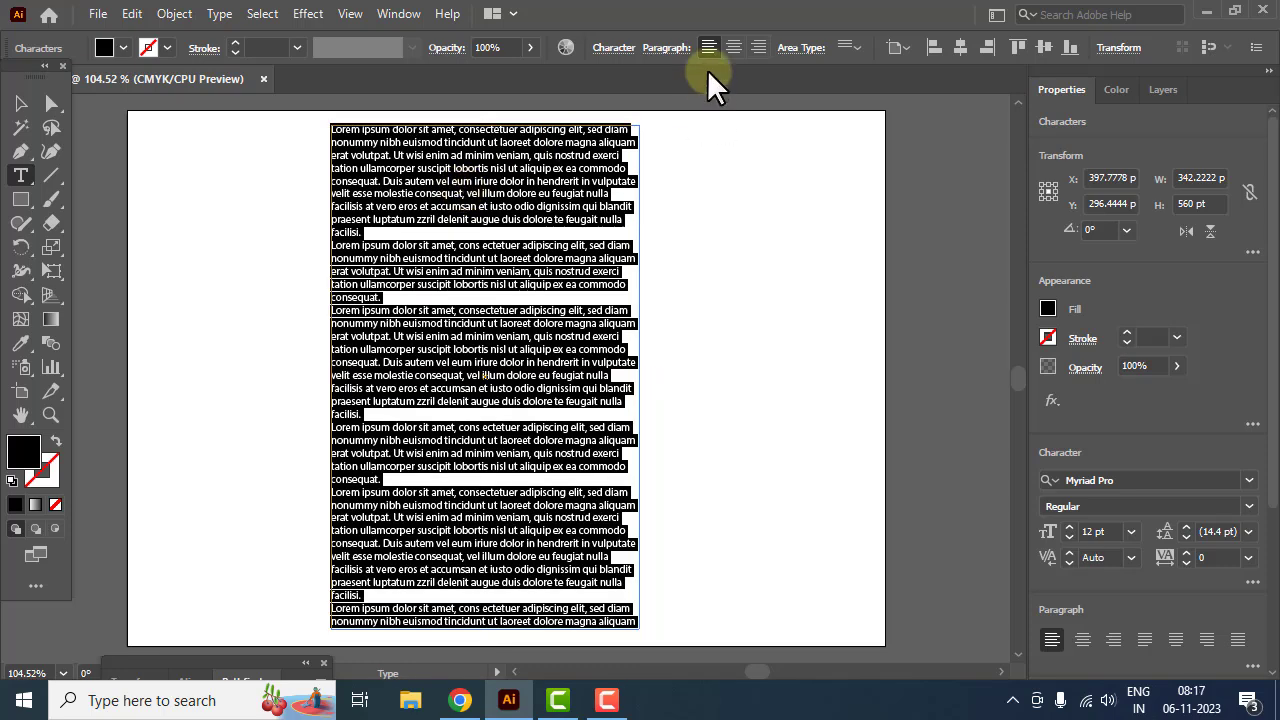
pyautogui.click(670, 48)
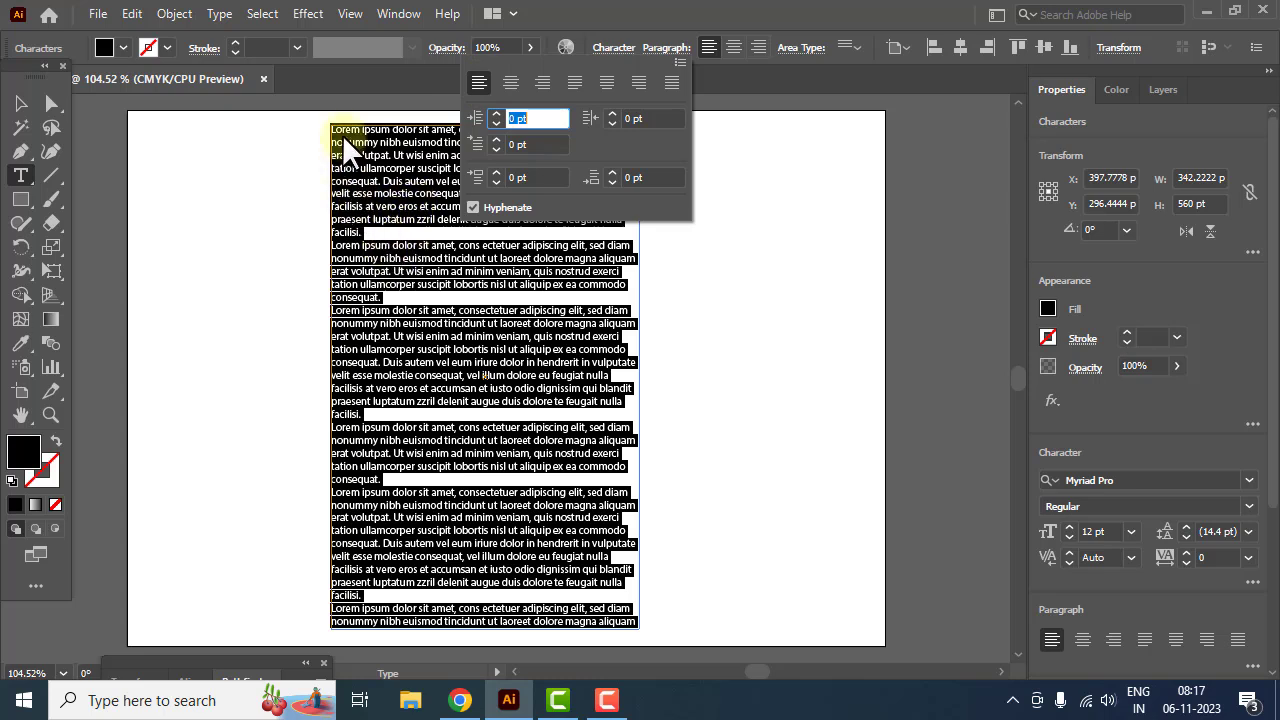
pyautogui.click(511, 84)
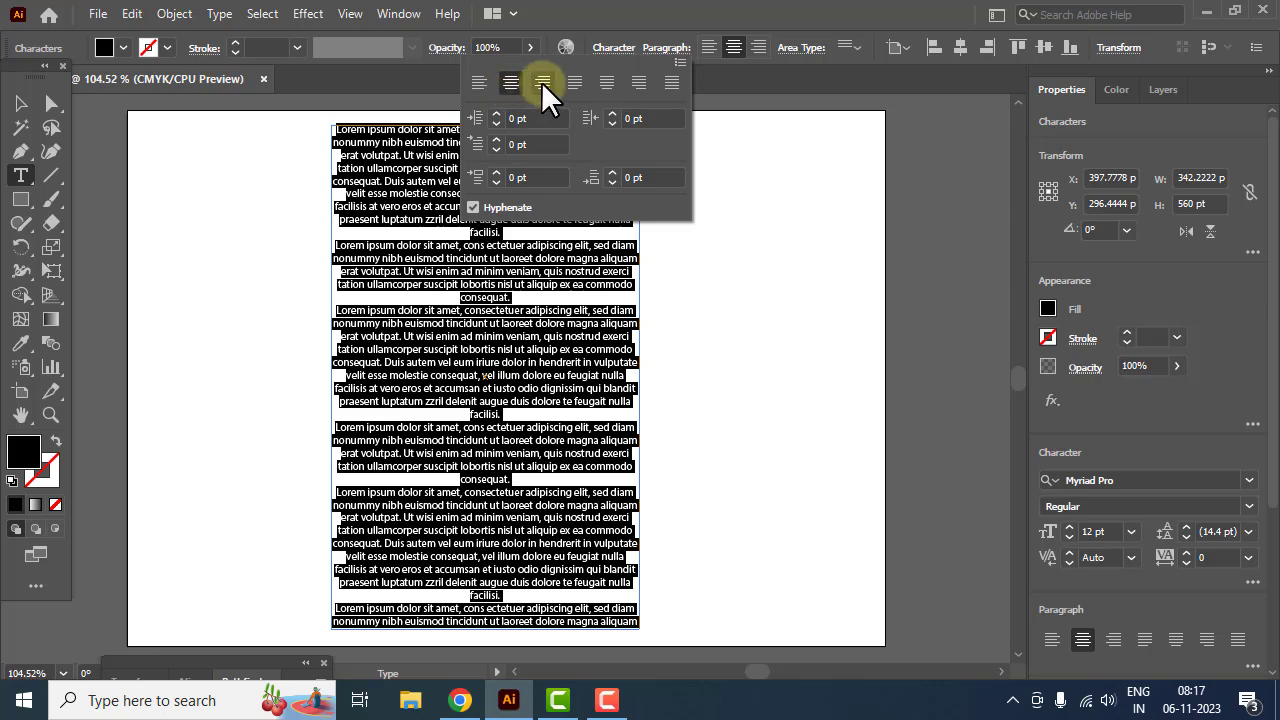
pyautogui.click(541, 81)
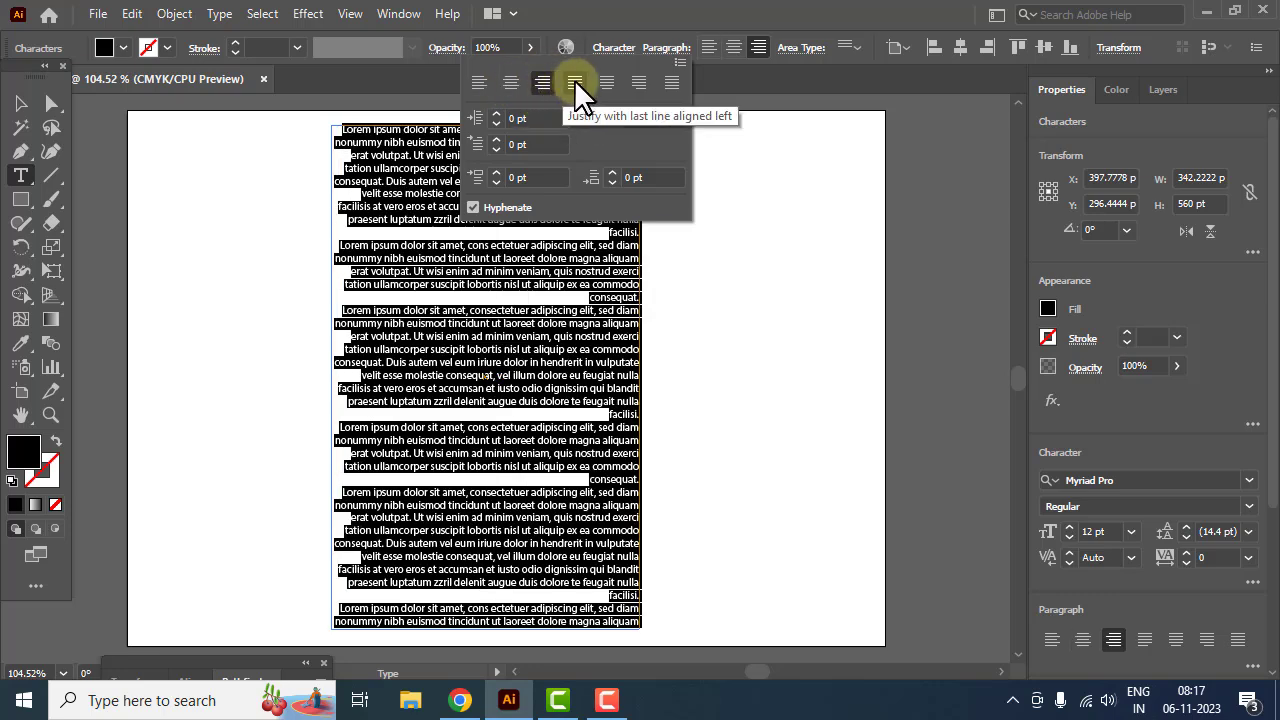
pyautogui.click(576, 84)
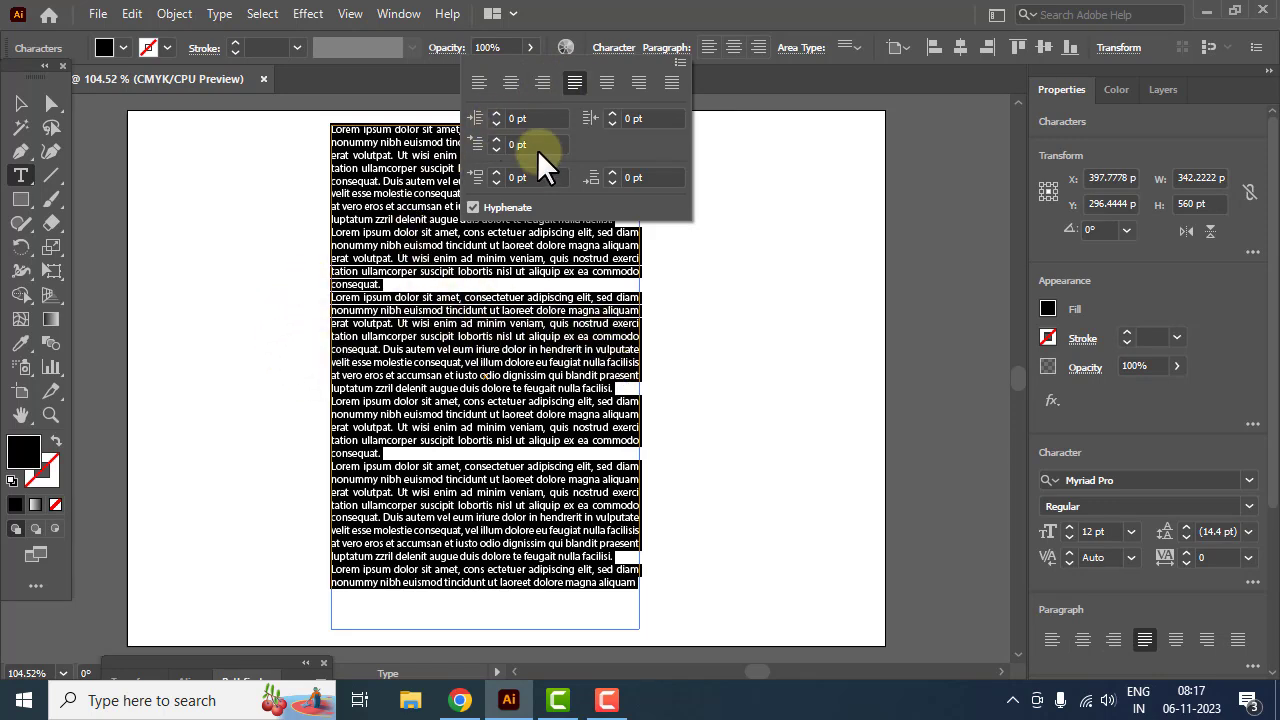
# Select the whole third paragraph and set its left indent to 20 pt.
pyautogui.click(432, 372)
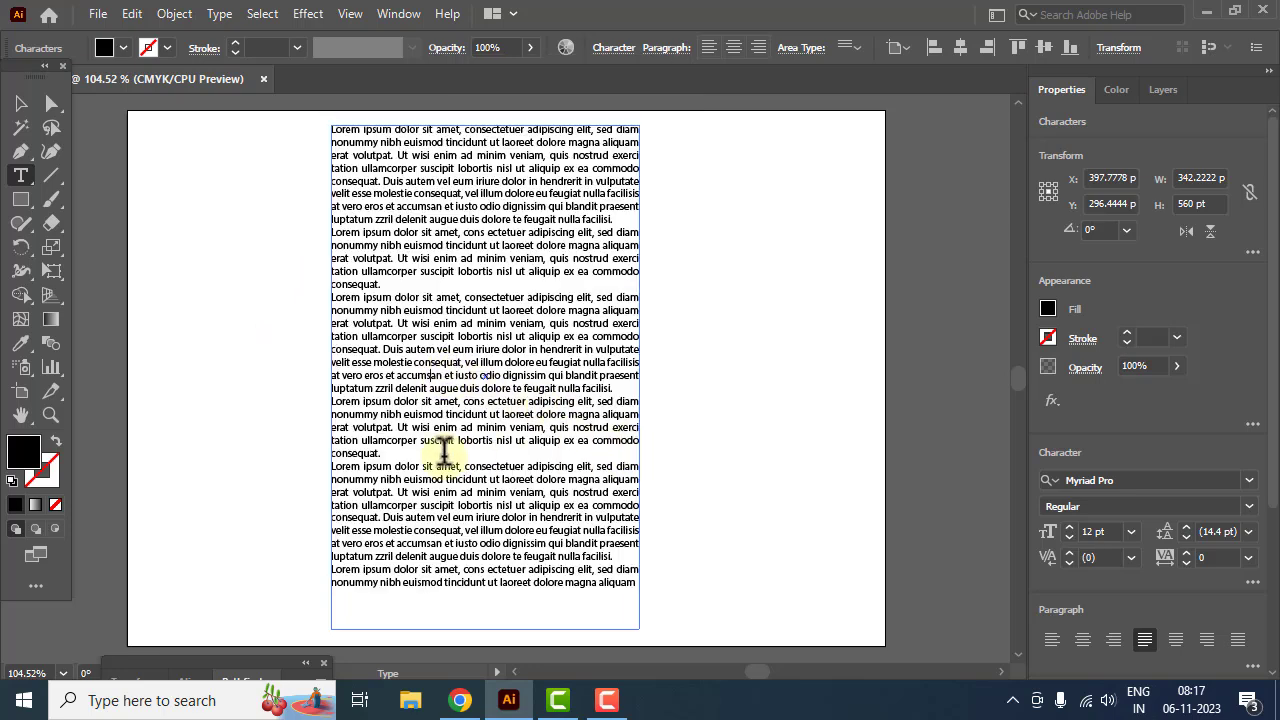
pyautogui.moveTo(624, 388); pyautogui.dragTo(323, 294)
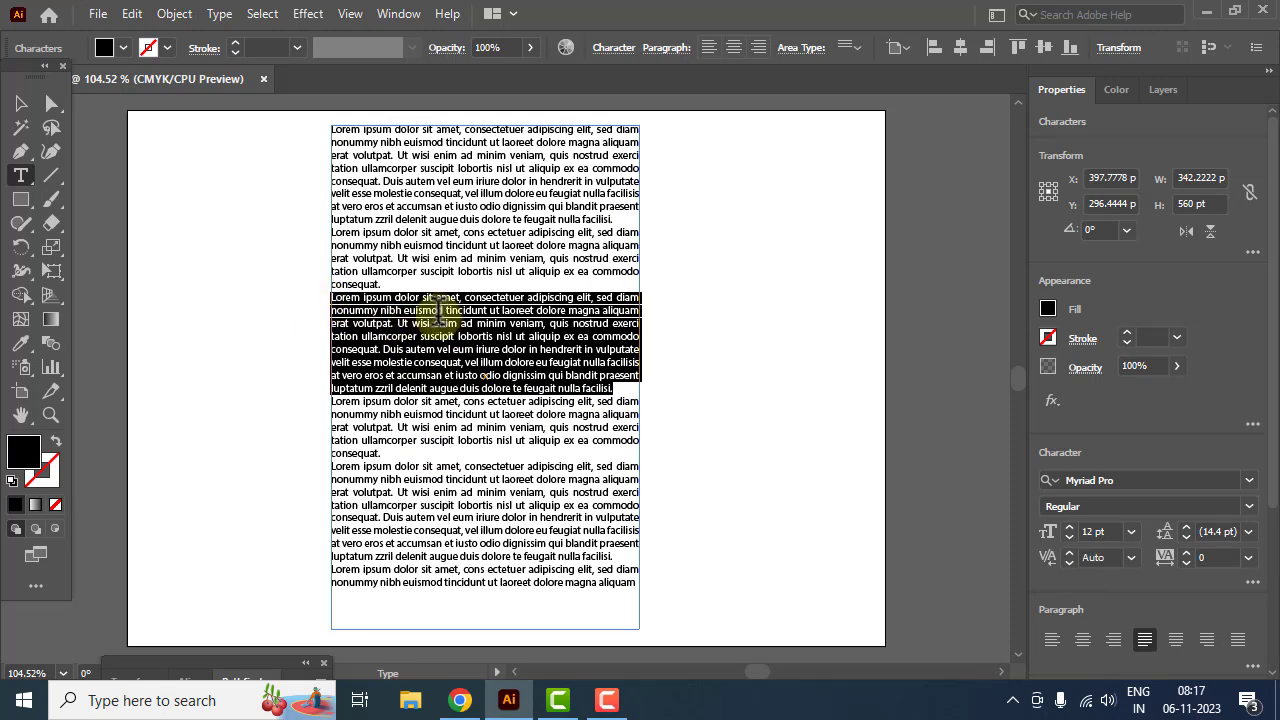
pyautogui.click(660, 48)
pyautogui.click(533, 118)
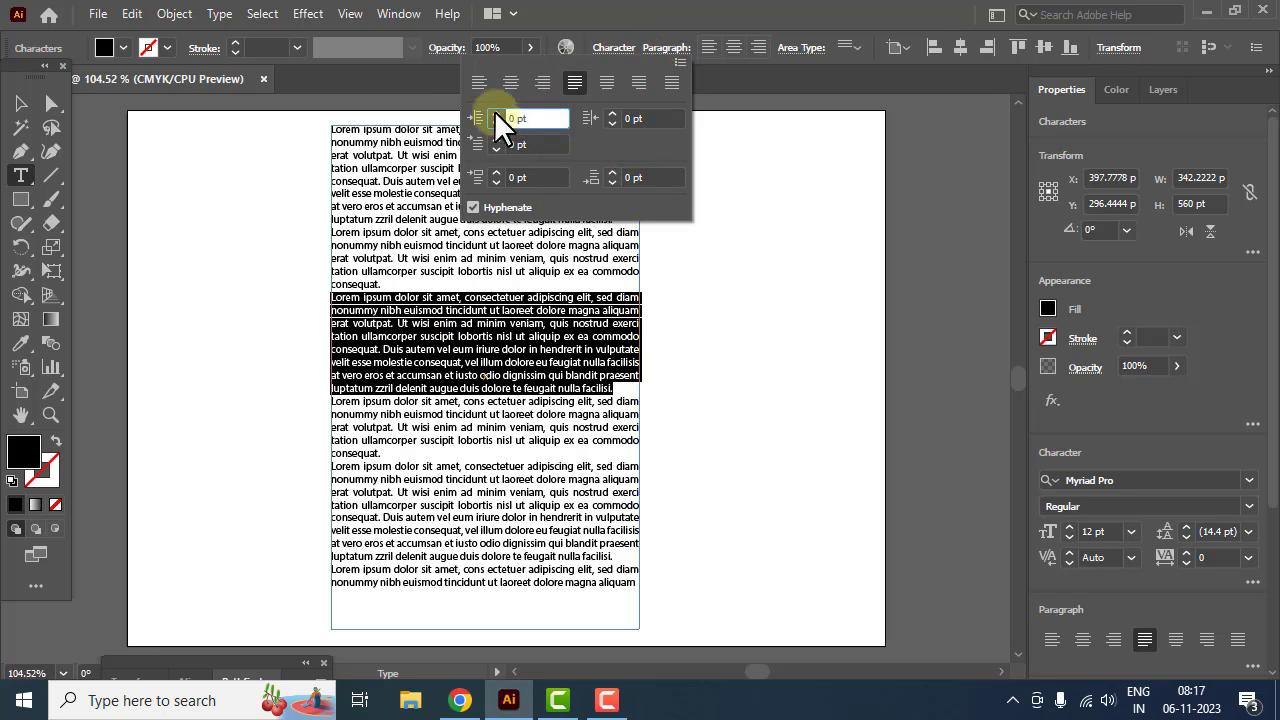
pyautogui.write('5')
pyautogui.press('Return')
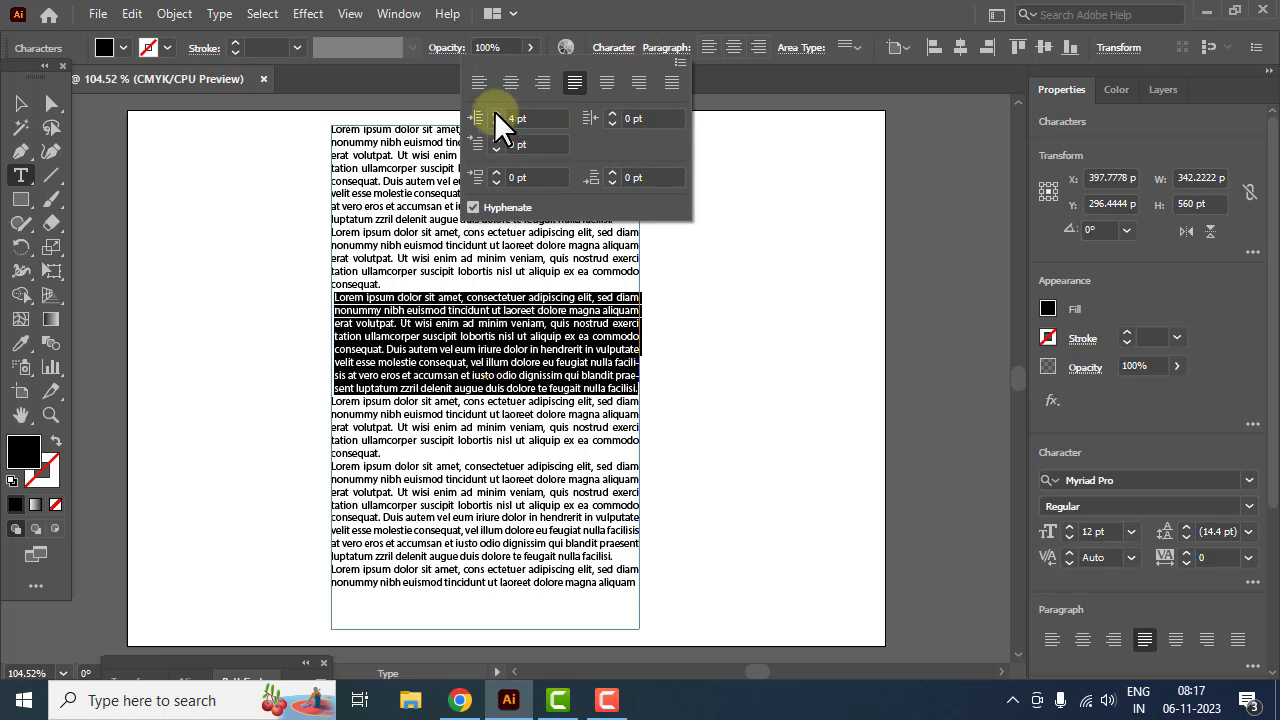
pyautogui.click(495, 113)
pyautogui.click(495, 113)
pyautogui.click(495, 113)
pyautogui.click(495, 113)
pyautogui.click(495, 113)
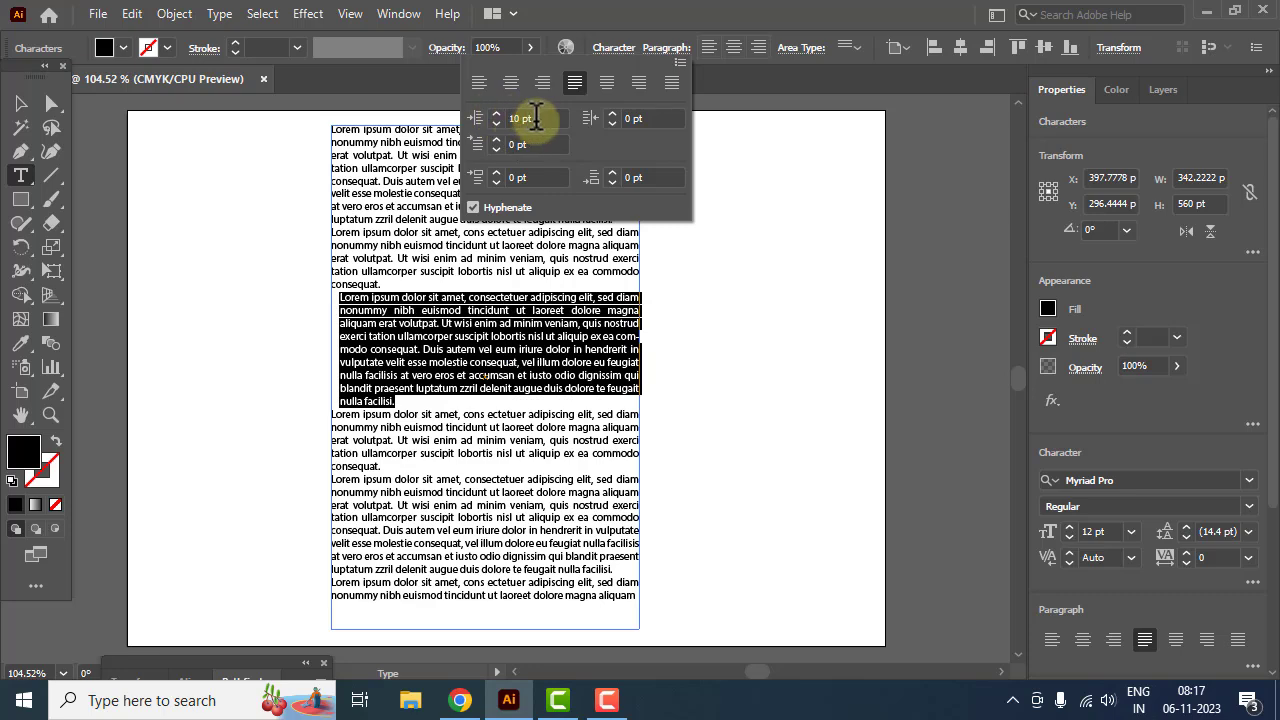
pyautogui.press('Up')
pyautogui.press('Up')
pyautogui.press('Up')
pyautogui.press('Up')
pyautogui.press('Up')
pyautogui.press('Up')
pyautogui.press('Up')
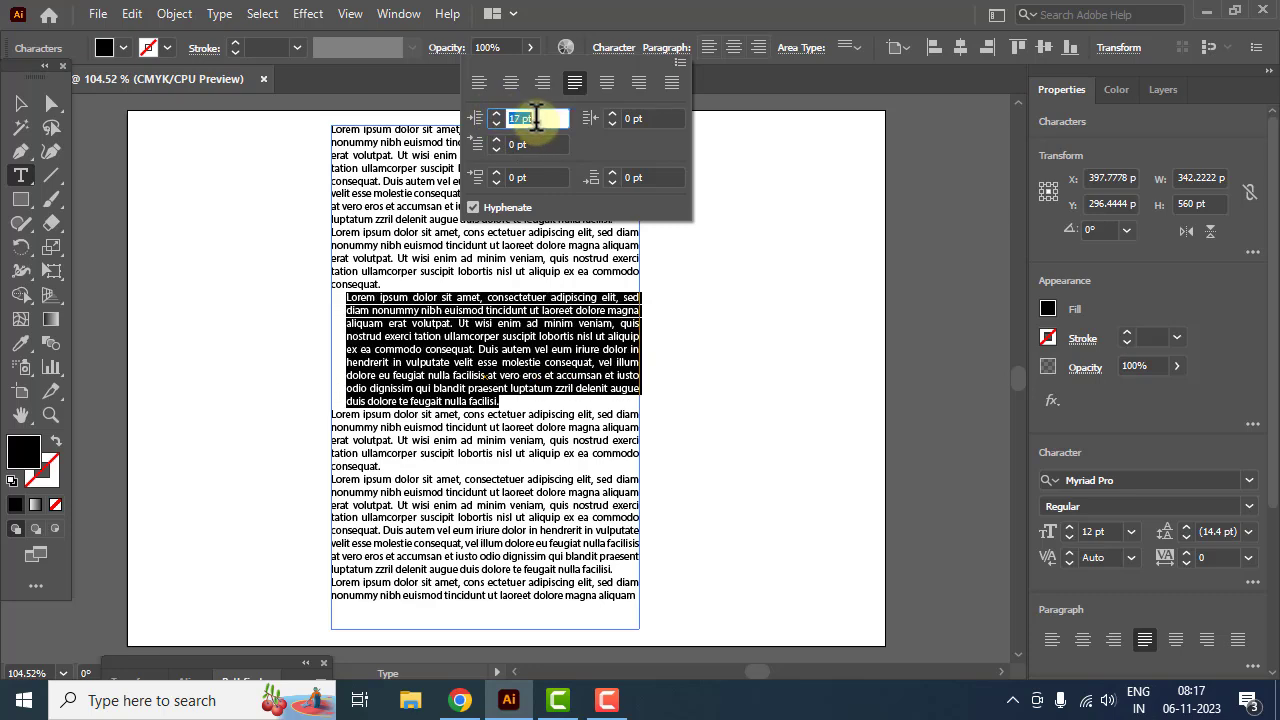
pyautogui.press('Up')
pyautogui.press('Up')
pyautogui.press('Up')
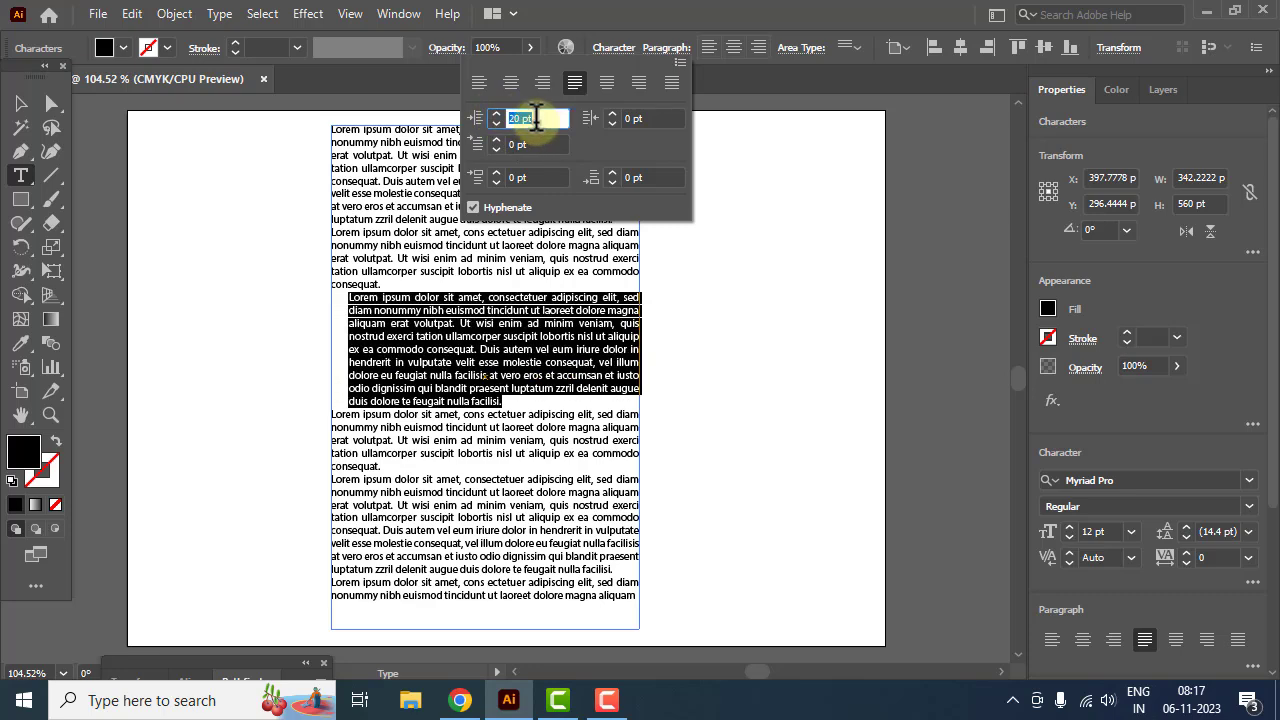
# Set the third paragraph's right indent to 30 pt.
pyautogui.click(650, 118)
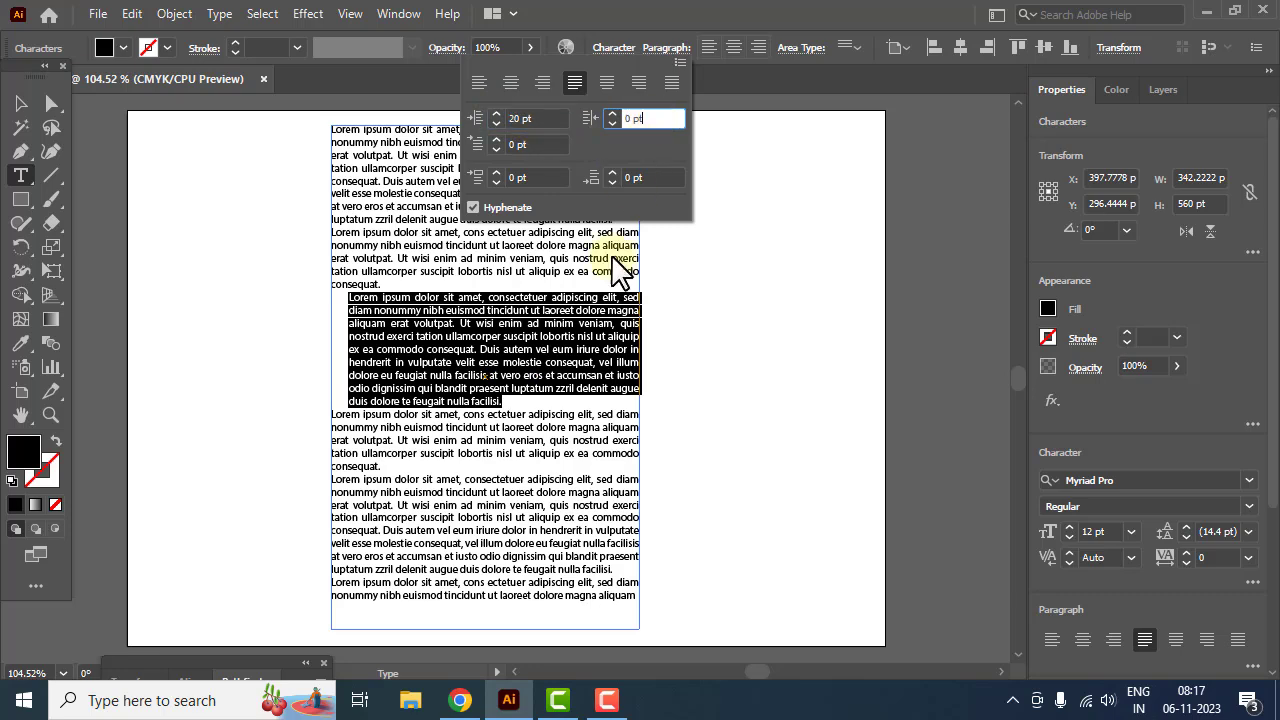
pyautogui.press('Up')
pyautogui.press('Up')
pyautogui.press('Up')
pyautogui.press('Up')
pyautogui.press('Up')
pyautogui.press('Up')
pyautogui.press('Up')
pyautogui.press('Up')
pyautogui.press('Up')
pyautogui.press('Up')
pyautogui.press('Up')
pyautogui.press('Up')
pyautogui.press('Up')
pyautogui.press('Up')
pyautogui.press('Up')
pyautogui.press('Up')
pyautogui.press('Up')
pyautogui.press('Up')
pyautogui.press('Up')
pyautogui.press('Up')
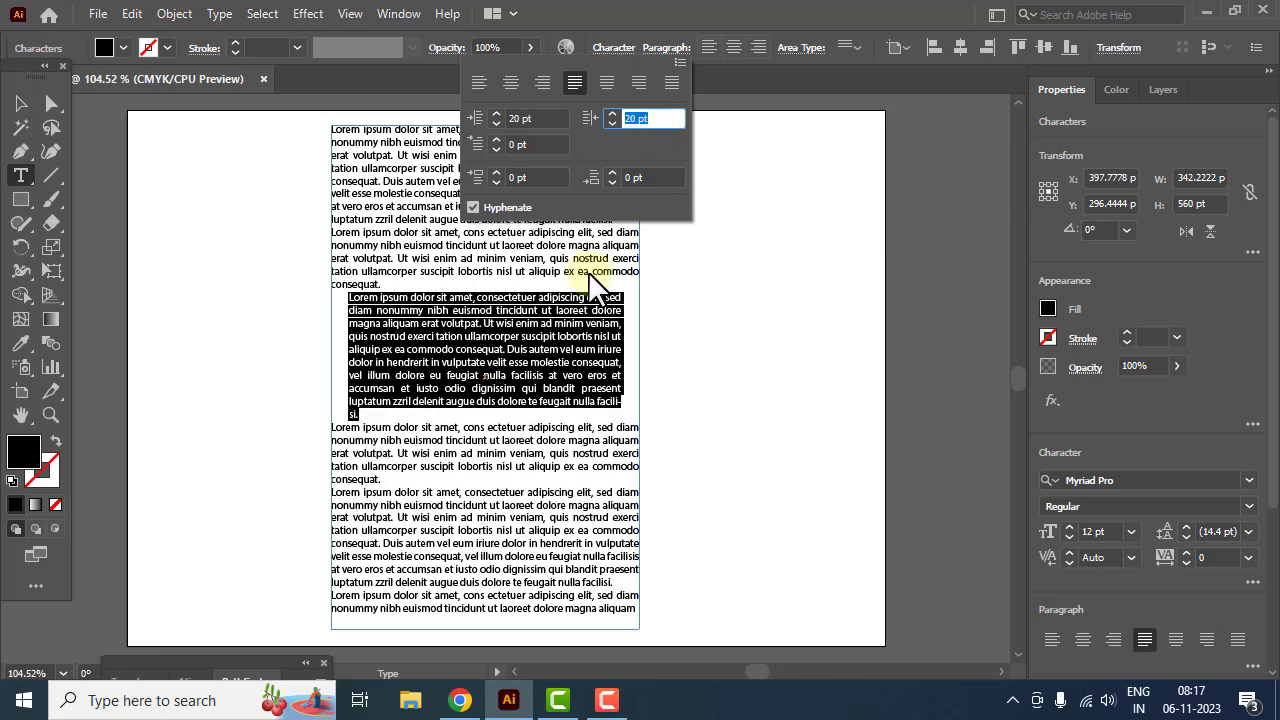
pyautogui.press('Up')
pyautogui.press('Up')
pyautogui.press('Up')
pyautogui.press('Up')
pyautogui.press('Up')
pyautogui.press('Up')
pyautogui.press('Up')
pyautogui.press('Up')
pyautogui.press('Up')
pyautogui.press('Up')
# Set the third paragraph's left indent to 30 pt and deselect its text.
pyautogui.click(536, 117)
pyautogui.press('Up')
pyautogui.press('Up')
pyautogui.press('Up')
pyautogui.press('Up')
pyautogui.press('Up')
pyautogui.press('Up')
pyautogui.press('Up')
pyautogui.press('Up')
pyautogui.press('Up')
pyautogui.press('Up')
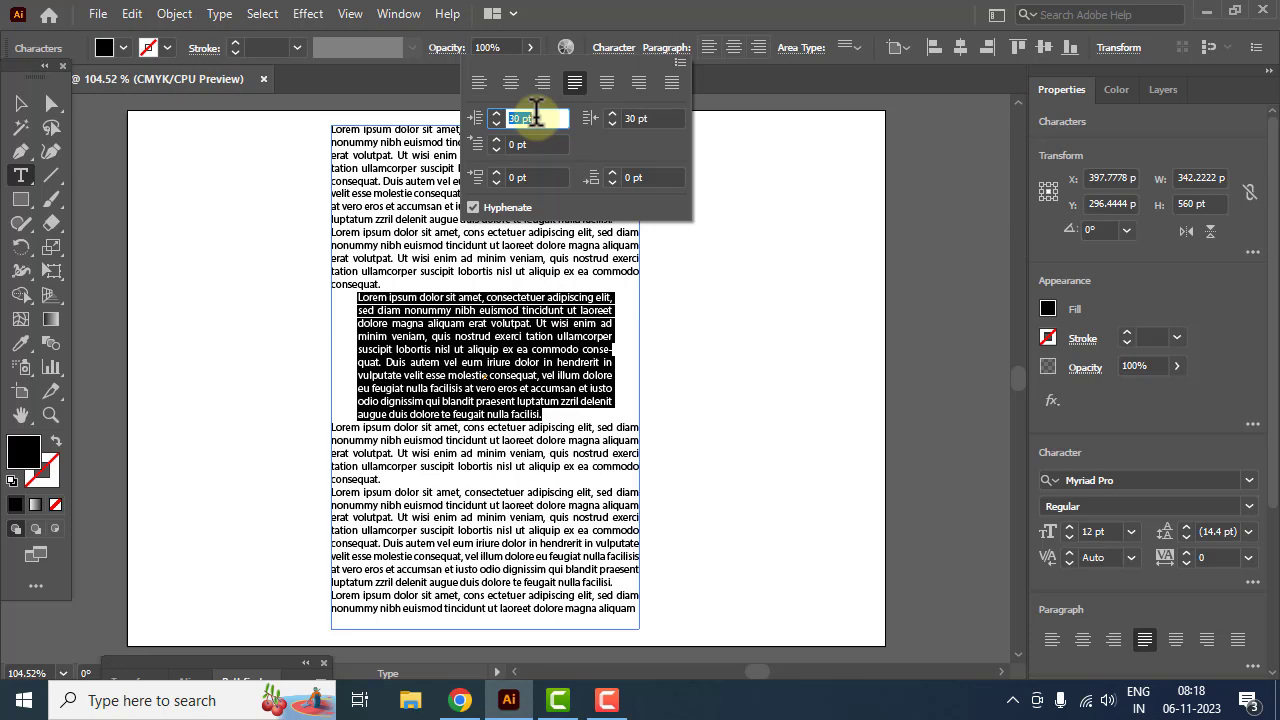
pyautogui.click(420, 357)
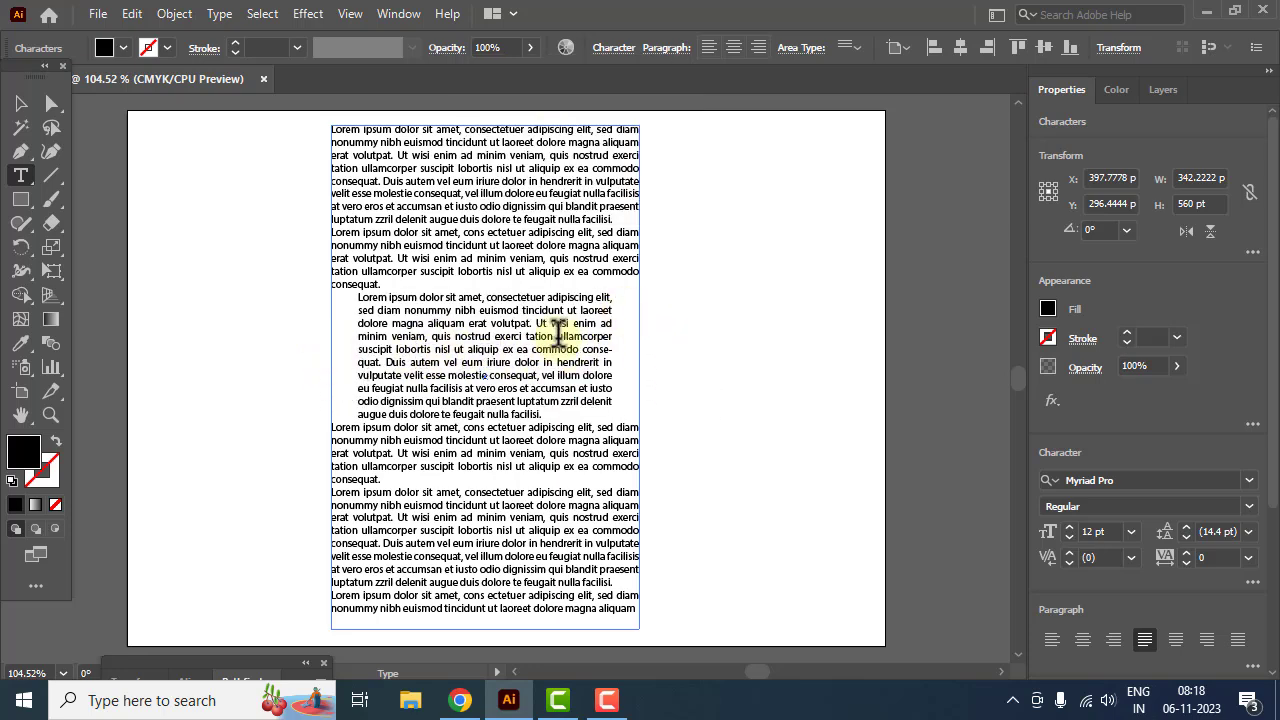
# Select text spanning the first two paragraphs and set their first-line left indent to 24 pt.
pyautogui.click(658, 48)
pyautogui.click(395, 150)
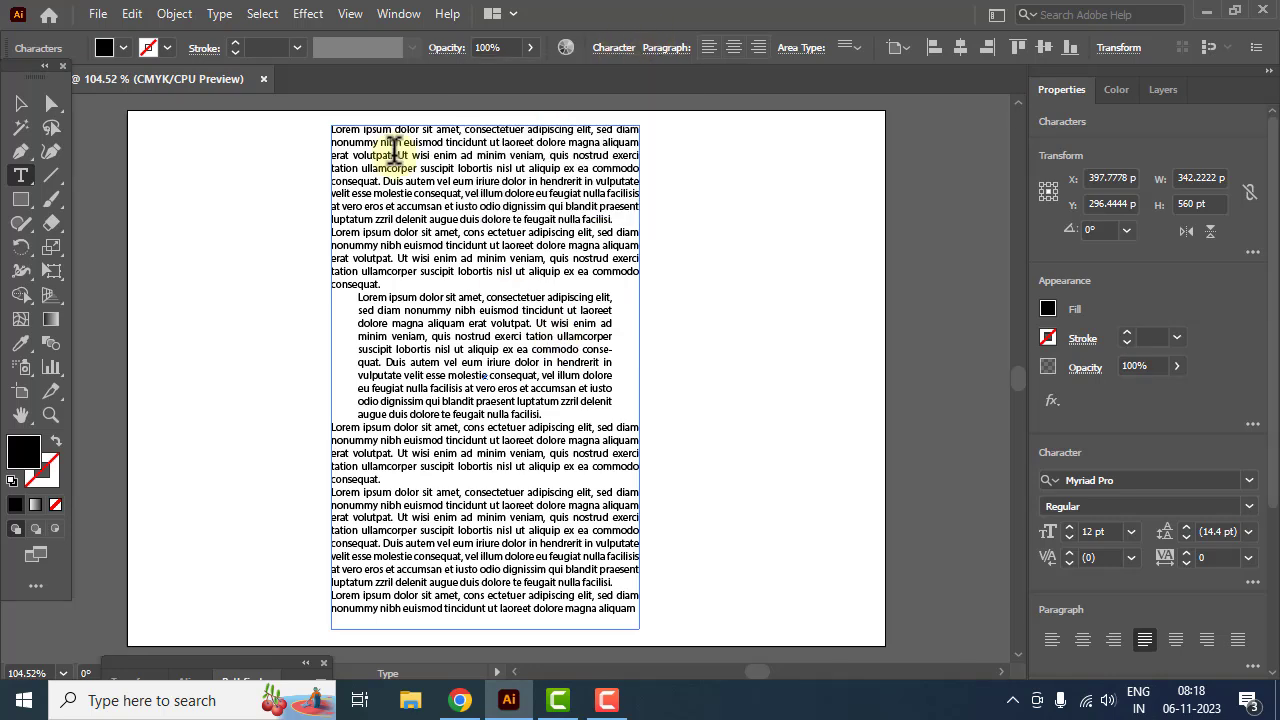
pyautogui.moveTo(395, 155); pyautogui.dragTo(447, 258)
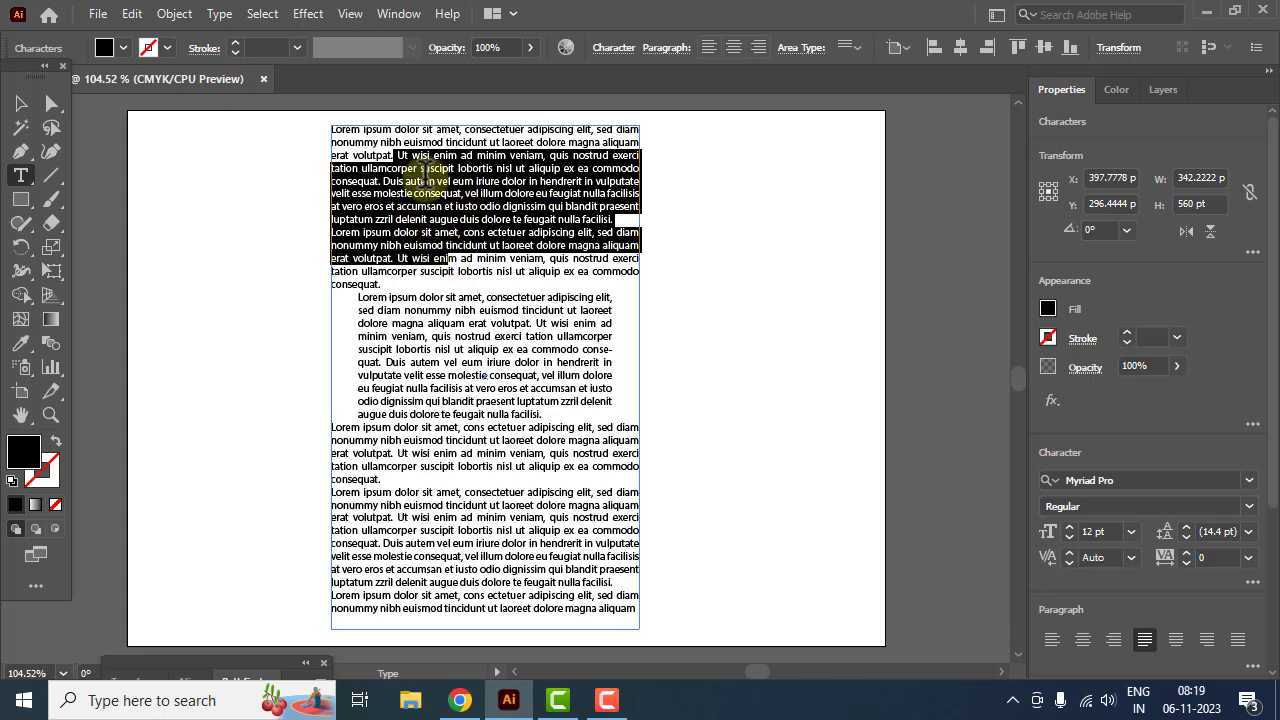
pyautogui.click(662, 49)
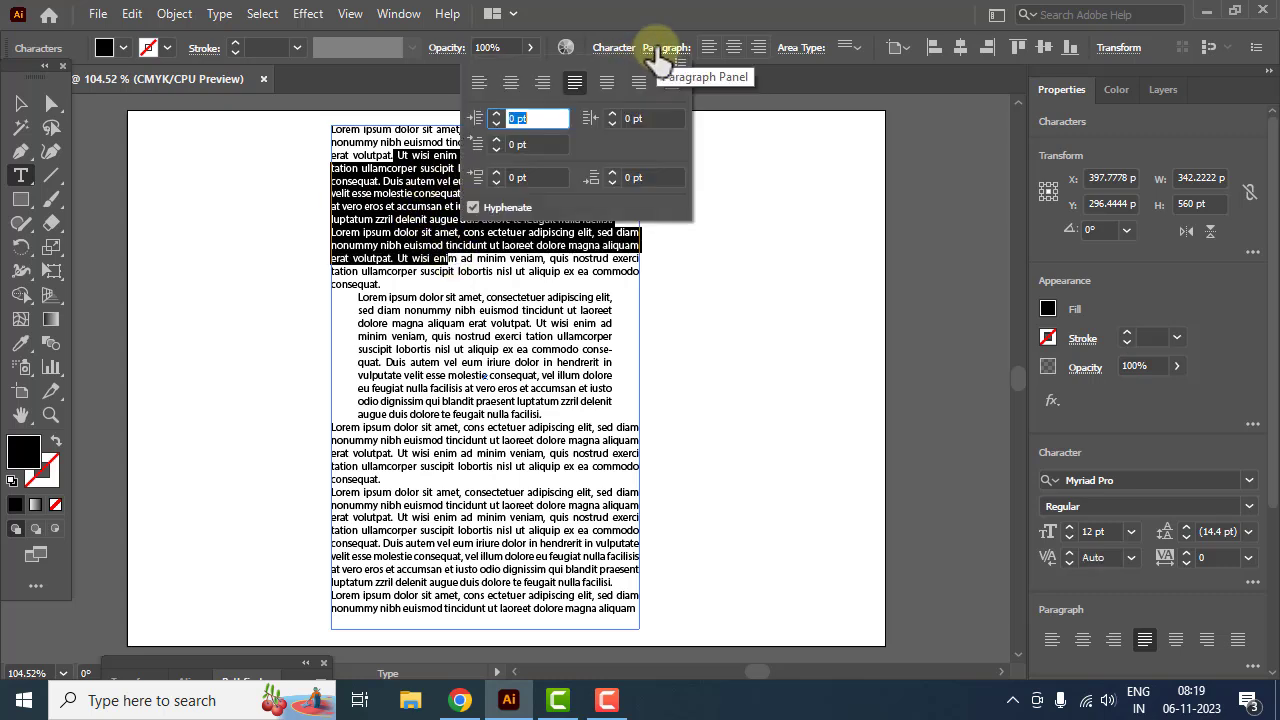
pyautogui.click(544, 144)
pyautogui.press('Up')
pyautogui.press('Up')
pyautogui.press('Up')
pyautogui.press('Up')
pyautogui.press('Up')
pyautogui.press('Up')
pyautogui.press('Up')
pyautogui.press('Up')
pyautogui.press('Up')
pyautogui.press('Up')
pyautogui.press('Up')
pyautogui.press('Up')
pyautogui.press('Up')
pyautogui.press('Up')
pyautogui.press('Up')
pyautogui.press('Up')
pyautogui.press('Up')
pyautogui.press('Up')
pyautogui.press('Up')
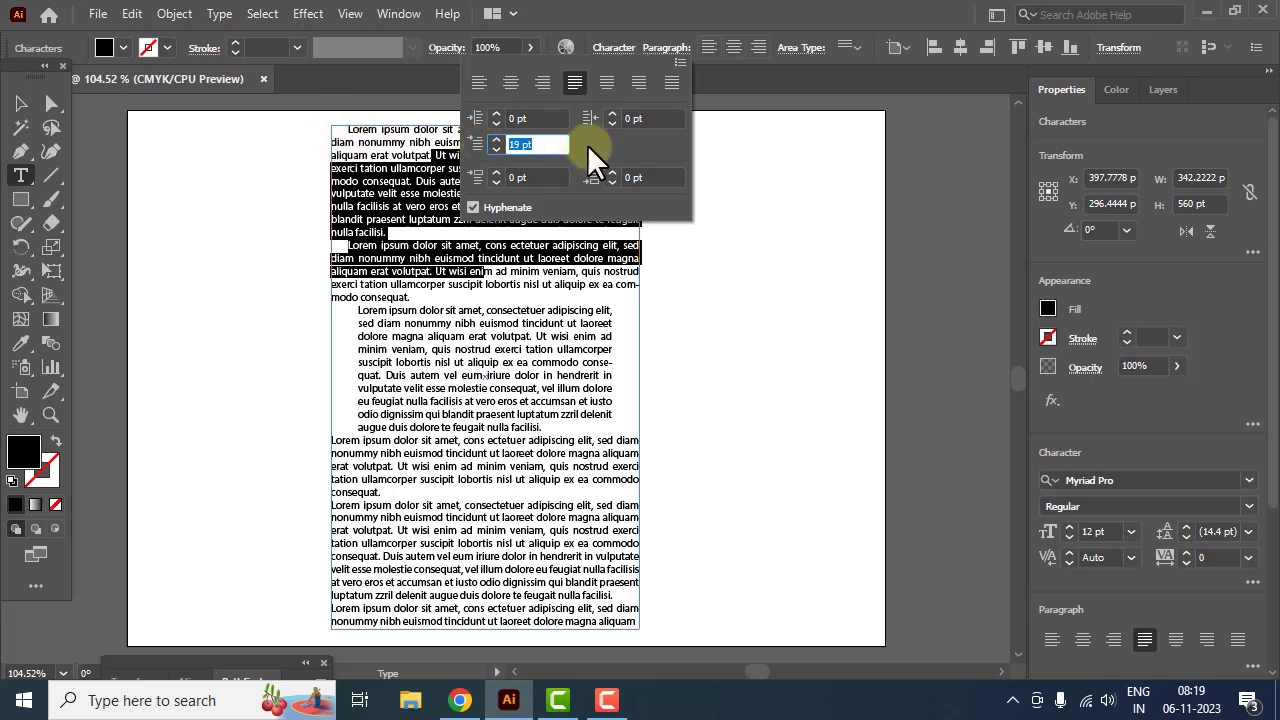
pyautogui.press('Up')
pyautogui.press('Up')
pyautogui.press('Up')
pyautogui.press('Up')
pyautogui.press('Up')
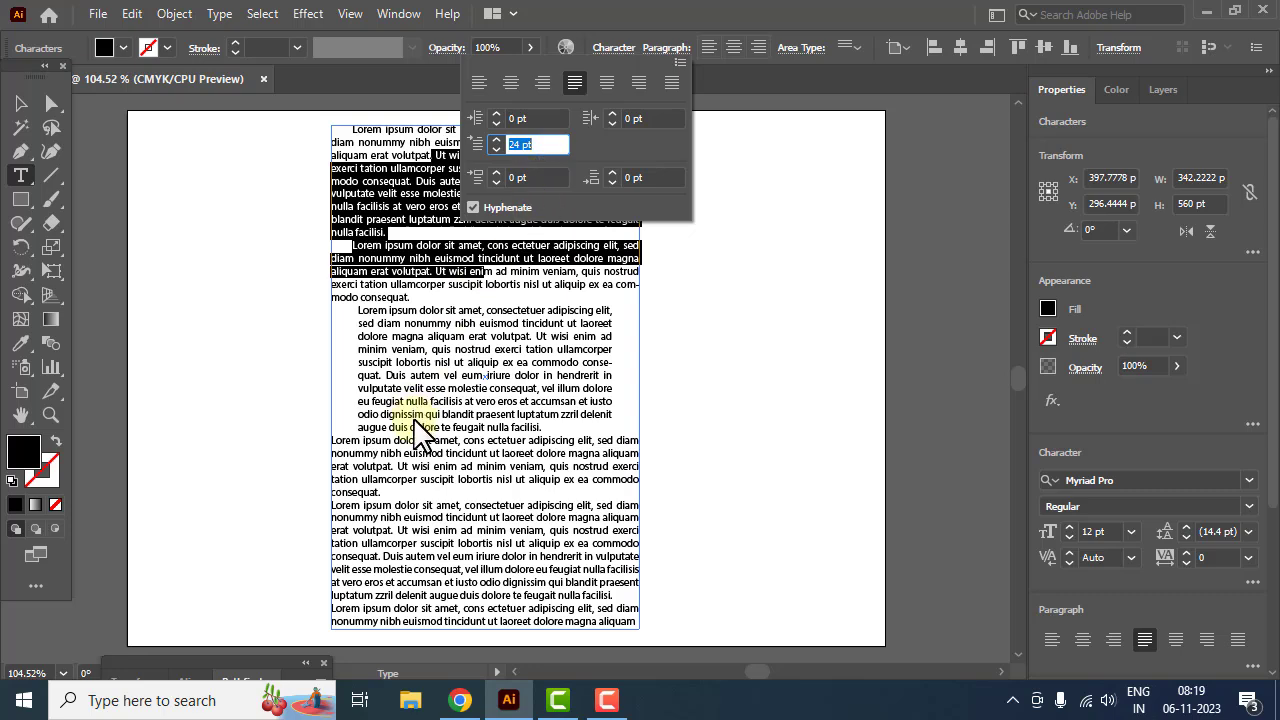
pyautogui.click(415, 445)
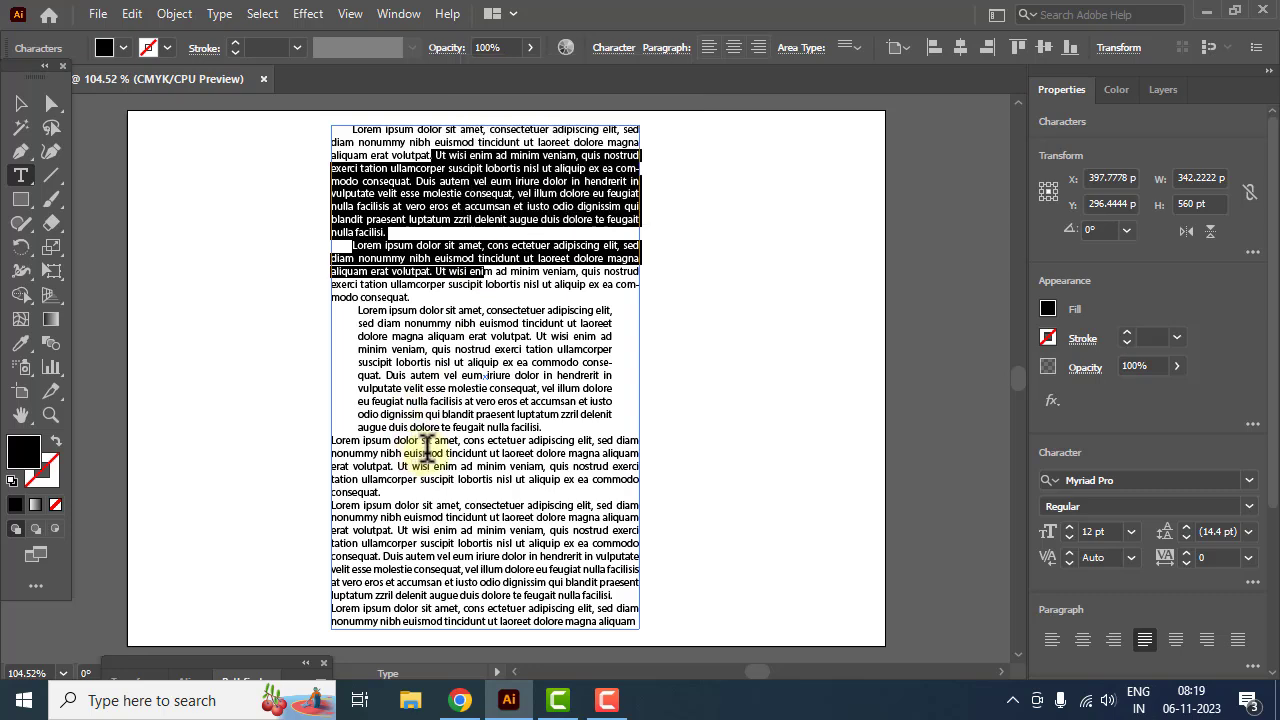
# Place the cursor in the fourth paragraph and set its space before paragraph to 12 pt.
pyautogui.click(444, 452)
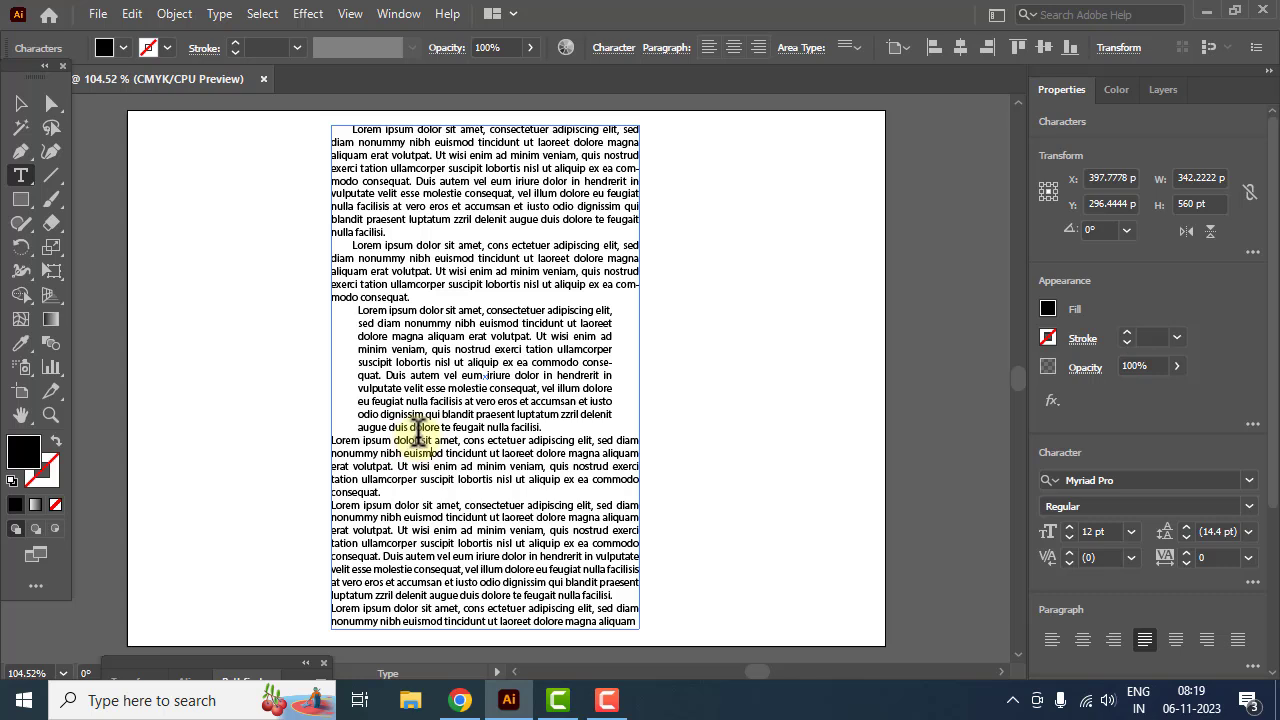
pyautogui.click(664, 48)
pyautogui.click(537, 178)
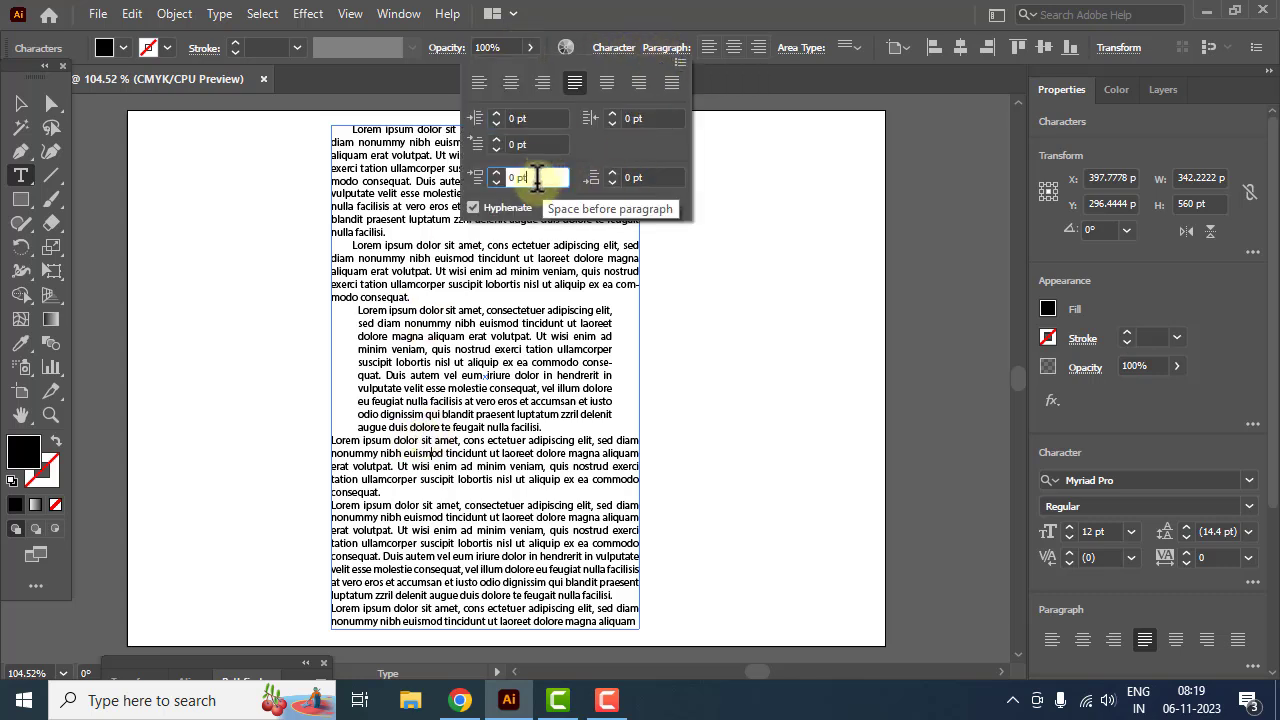
pyautogui.press('Up')
pyautogui.press('Up')
pyautogui.press('Up')
pyautogui.press('Up')
pyautogui.press('Up')
pyautogui.press('Up')
pyautogui.press('Up')
pyautogui.press('Up')
pyautogui.press('Up')
pyautogui.press('Up')
pyautogui.press('Up')
pyautogui.press('Up')
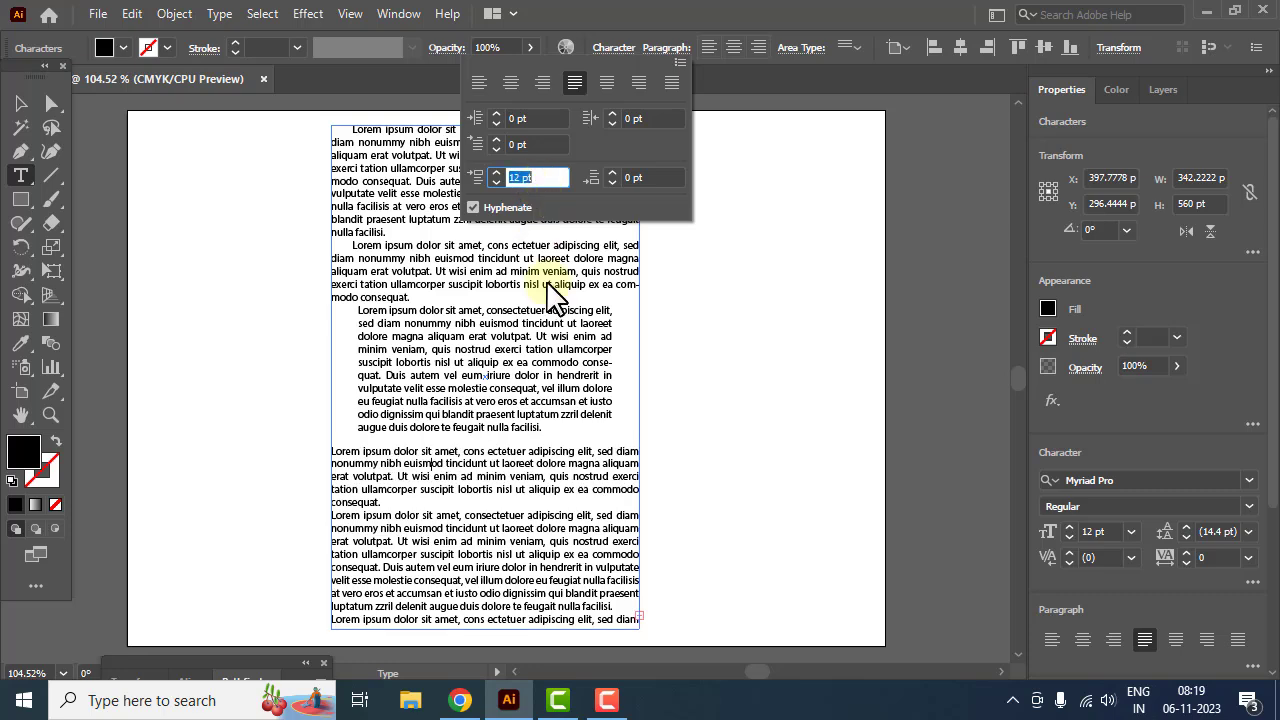
# Place the cursor in the second paragraph and add about one line of space after it.
pyautogui.click(483, 267)
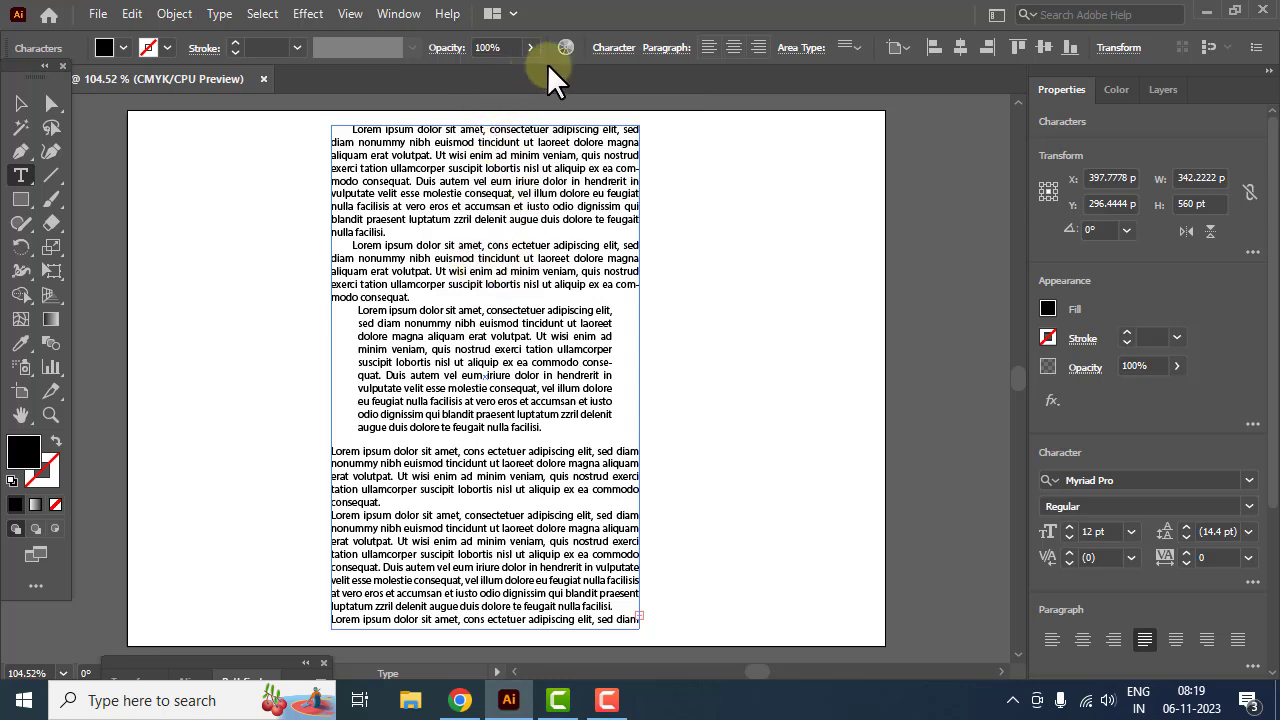
pyautogui.click(657, 52)
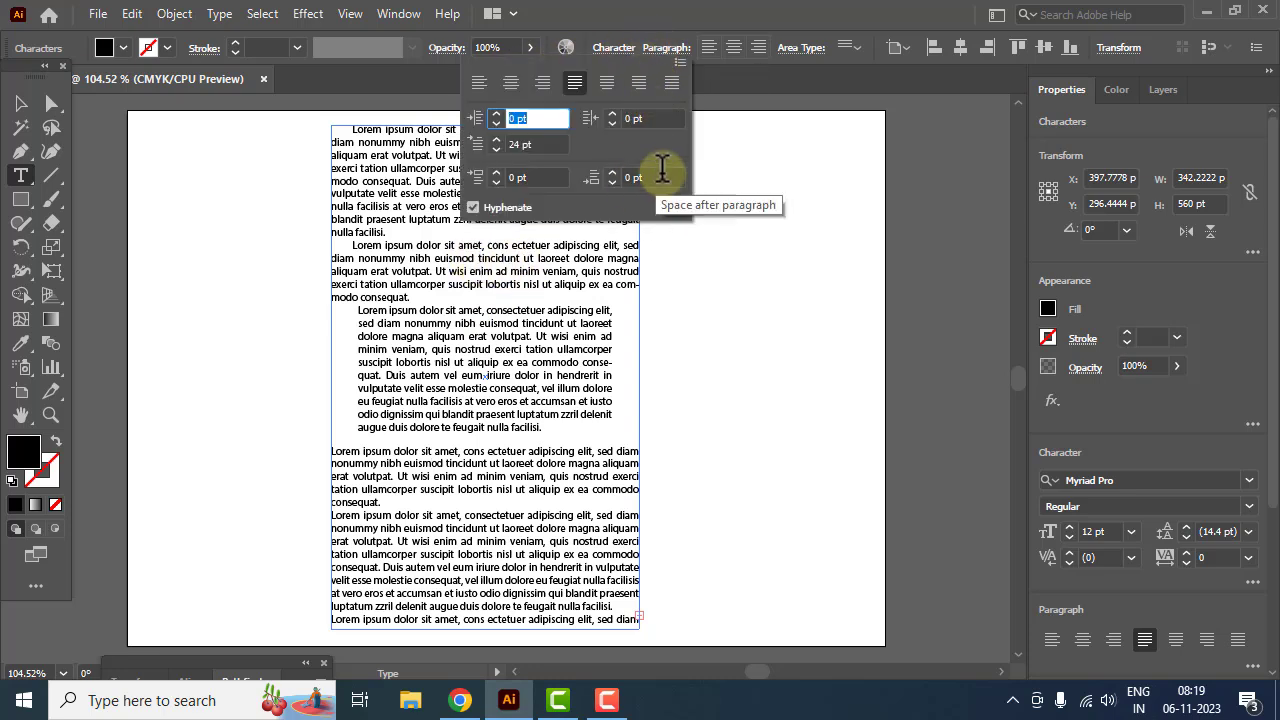
pyautogui.click(650, 177)
pyautogui.press('Up')
pyautogui.press('Up')
pyautogui.press('Up')
pyautogui.press('Up')
pyautogui.press('Up')
pyautogui.press('Up')
pyautogui.press('Up')
pyautogui.press('Up')
pyautogui.press('Up')
pyautogui.press('Up')
pyautogui.press('Up')
pyautogui.press('Up')
pyautogui.press('Up')
pyautogui.press('Up')
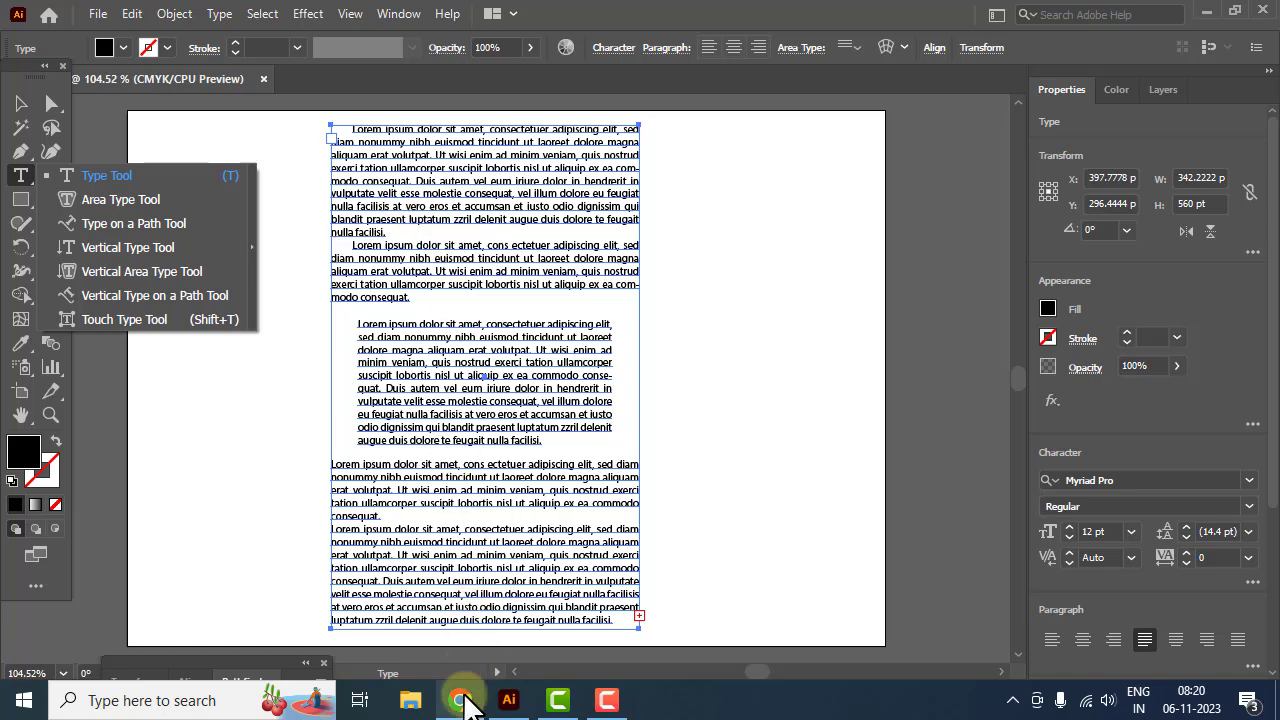
# Switch to Chrome to show the YouTube channel's videos page.
pyautogui.click(460, 700)
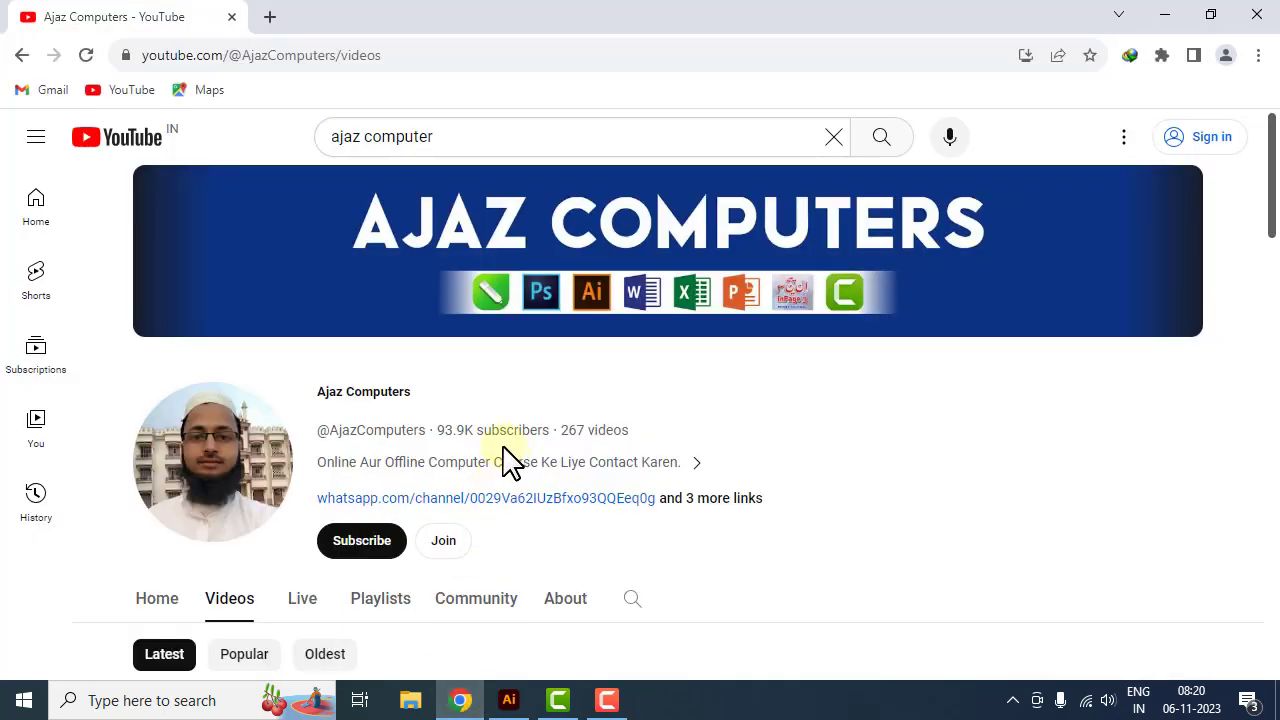